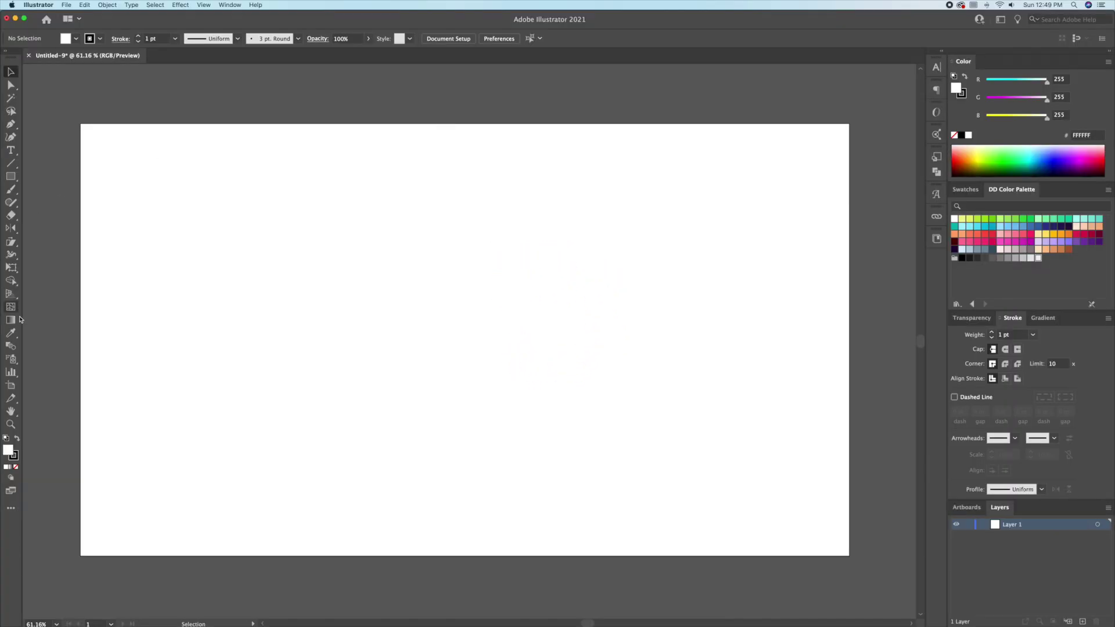
Step: Check the dimensions set in the artboard's options
double_click(10, 385)
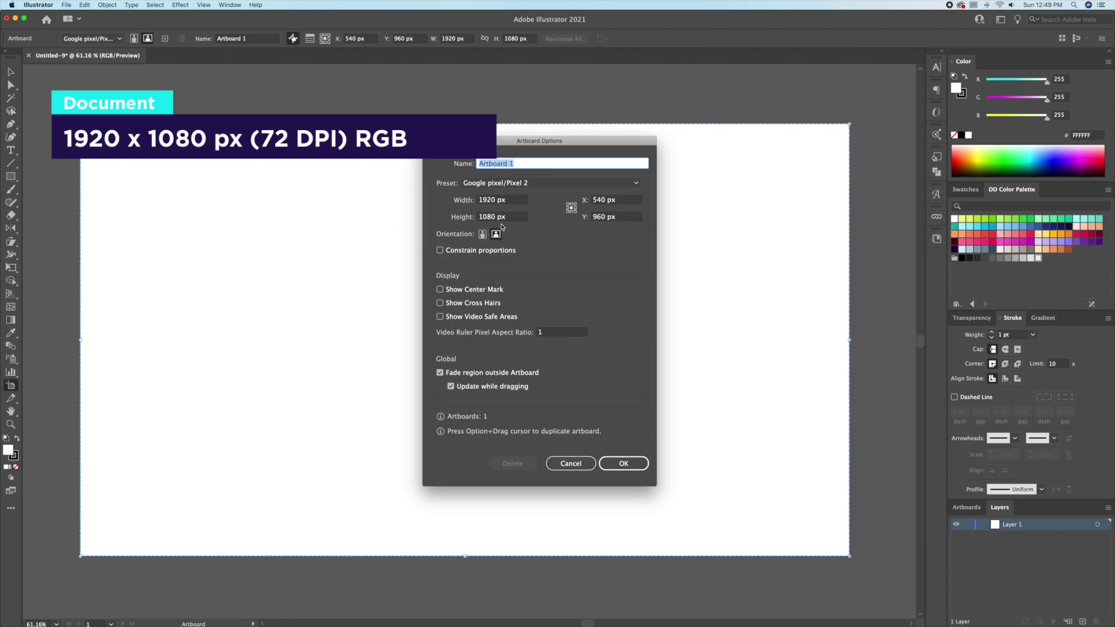
left_click(632, 464)
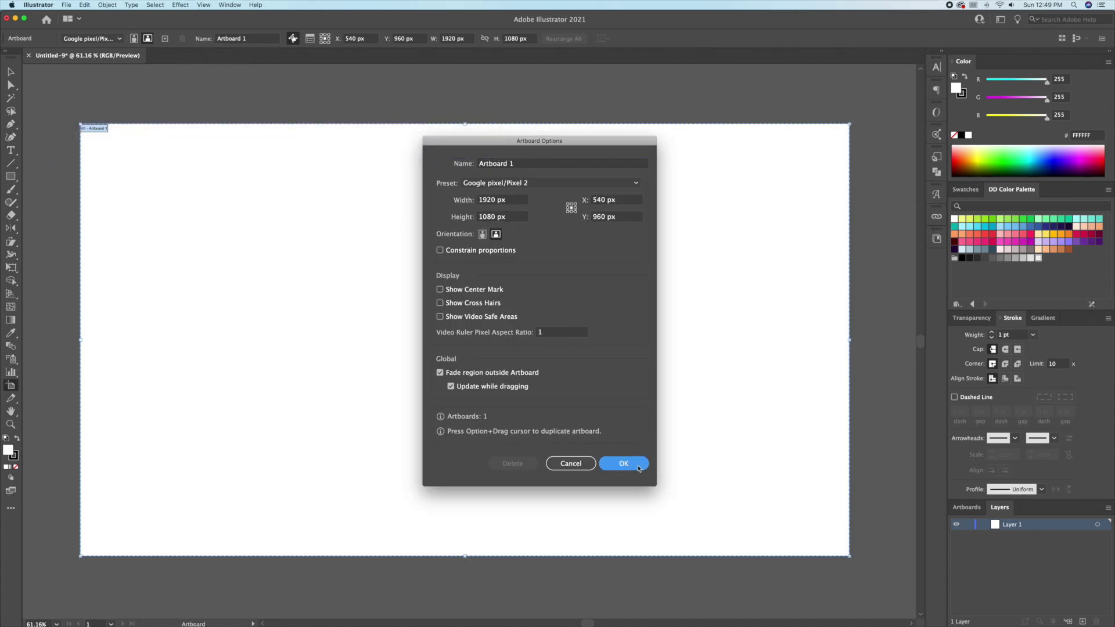
left_click(9, 73)
Step: Place the Game Boy Advance photo on the artboard and centre it horizontally and vertically
left_click_drag(620, 384, 363, 293)
left_click(767, 111)
left_click(756, 135)
left_click(539, 38)
left_click(586, 38)
left_click_drag(863, 138, 790, 176)
Step: Rename Layer 1 as Template and make it a template layer with images dimmed to 50%
left_click(817, 237)
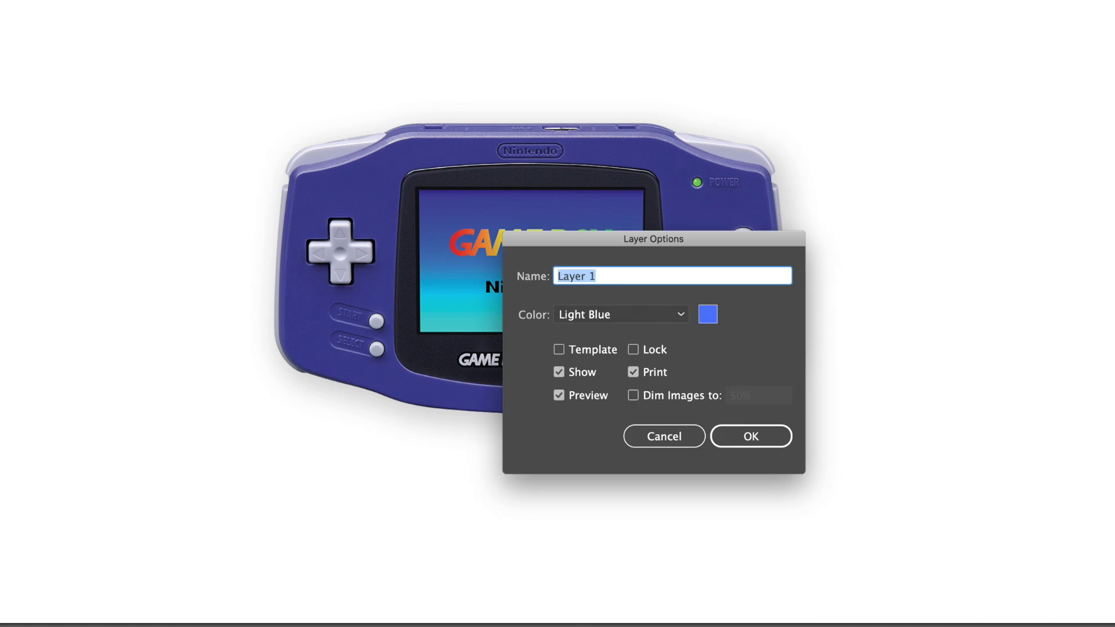
type("Templa")
left_click(564, 351)
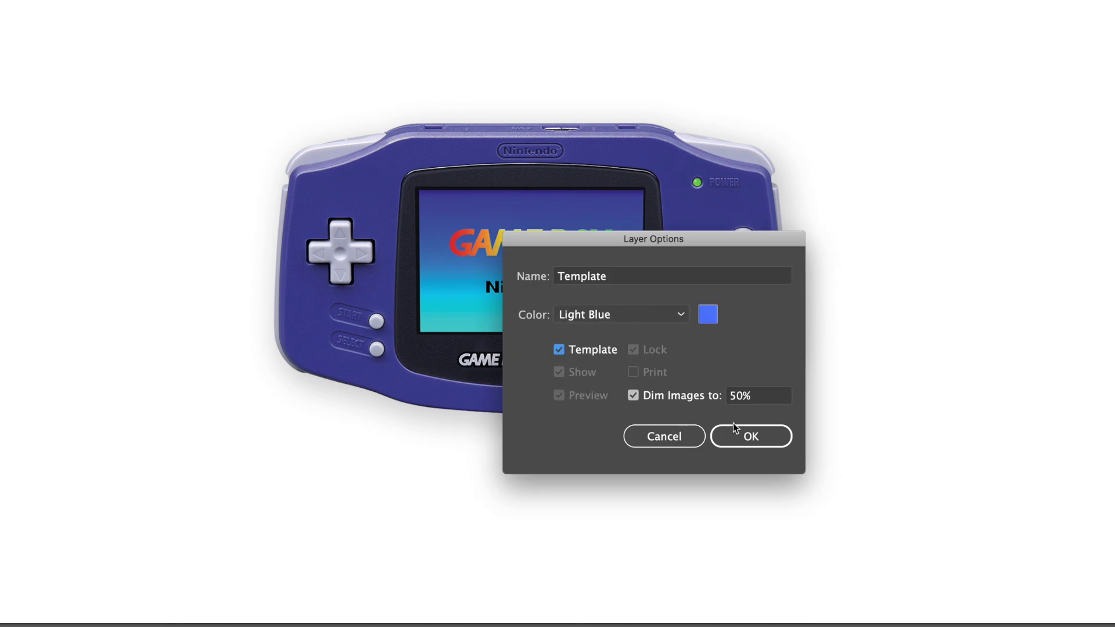
left_click(745, 432)
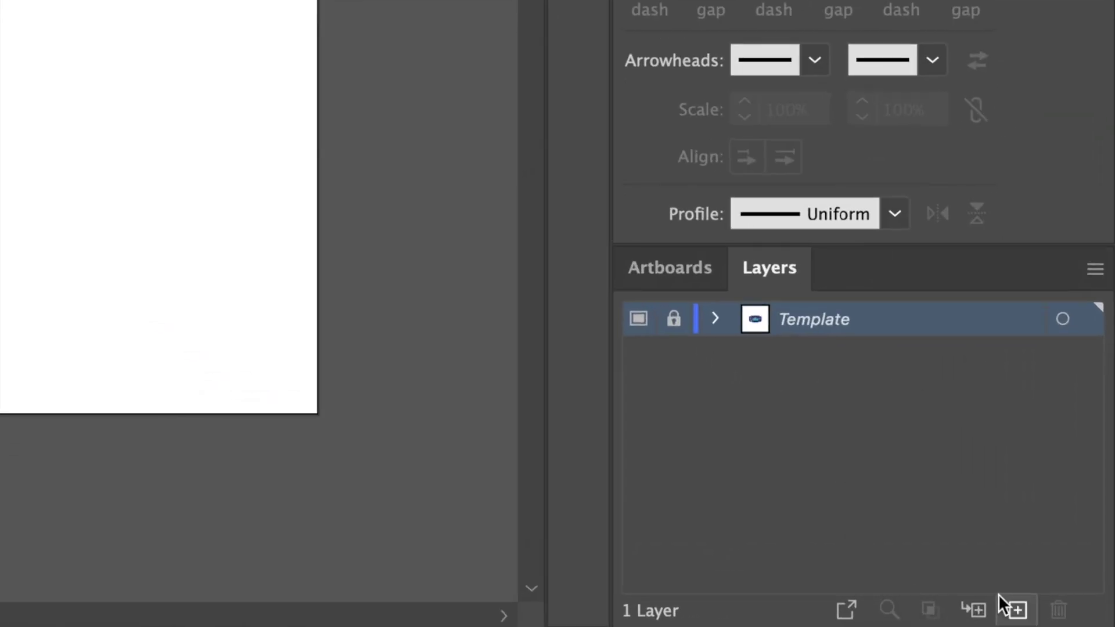
Step: Add a new layer named Outline above the Template layer
left_click(1016, 609)
double_click(800, 319)
type("Outline")
key("Return")
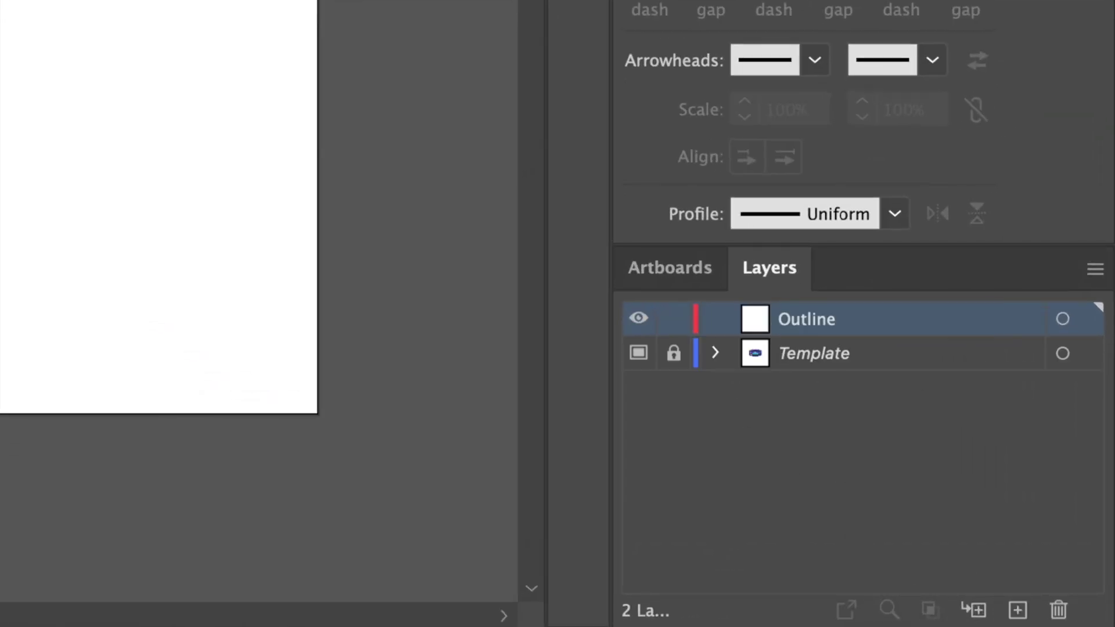
Step: Add a locked layer named Colour between Outline and Template, and make Outline the active layer
left_click(900, 354)
left_click(1016, 609)
double_click(800, 352)
type("Colour")
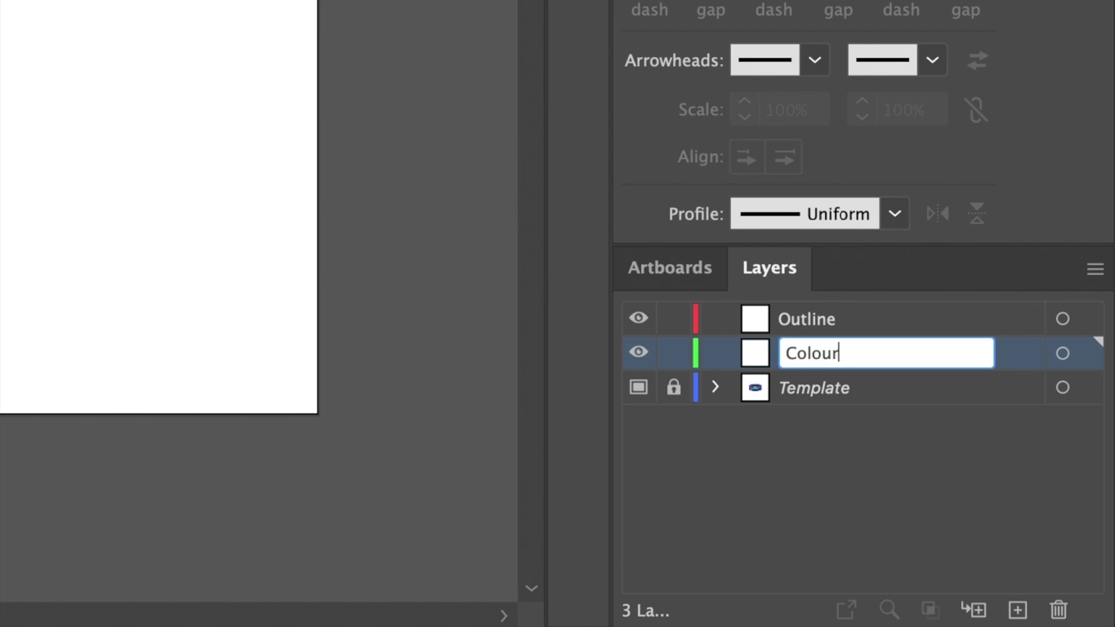
key("Return")
left_click(672, 353)
left_click(810, 319)
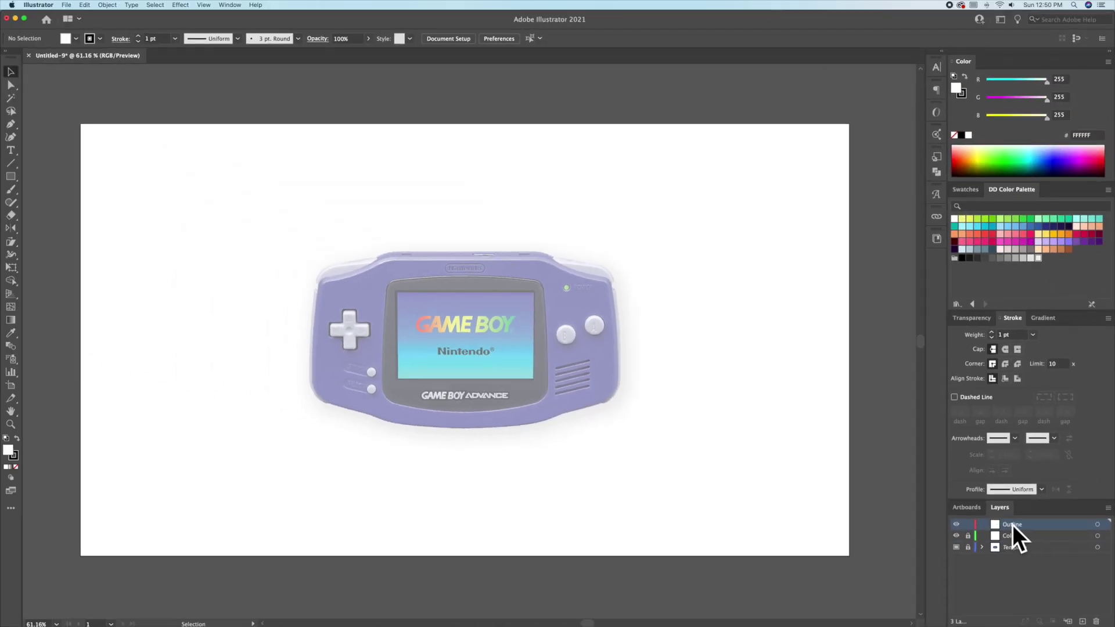
Step: Configure the drawing style with no fill and a black 10 pt stroke with round caps and round corner joins
key("z")
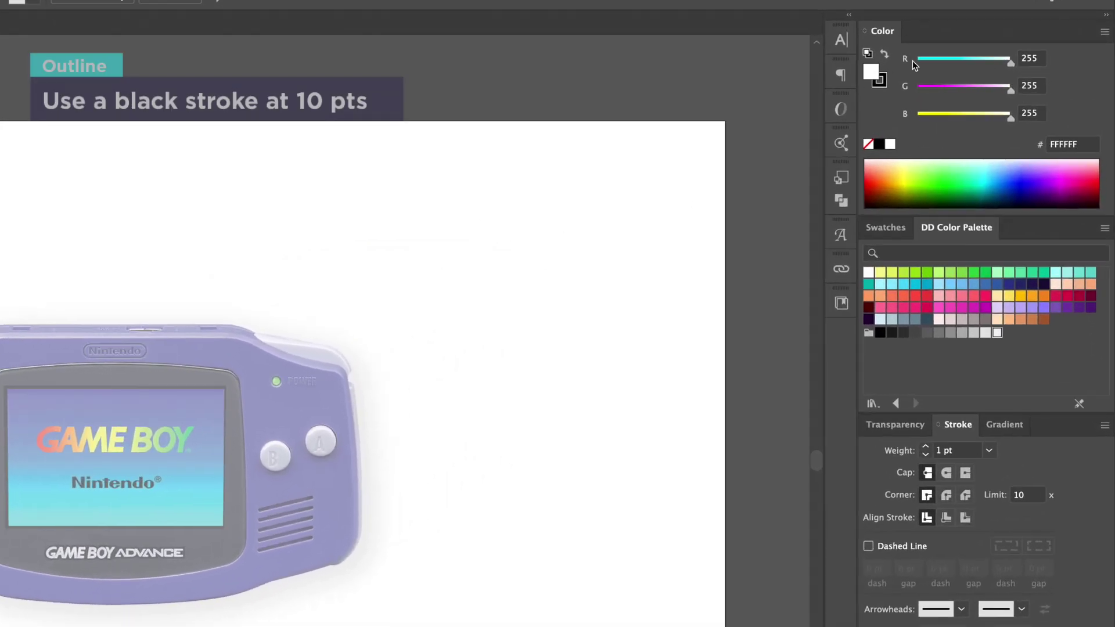
left_click(868, 144)
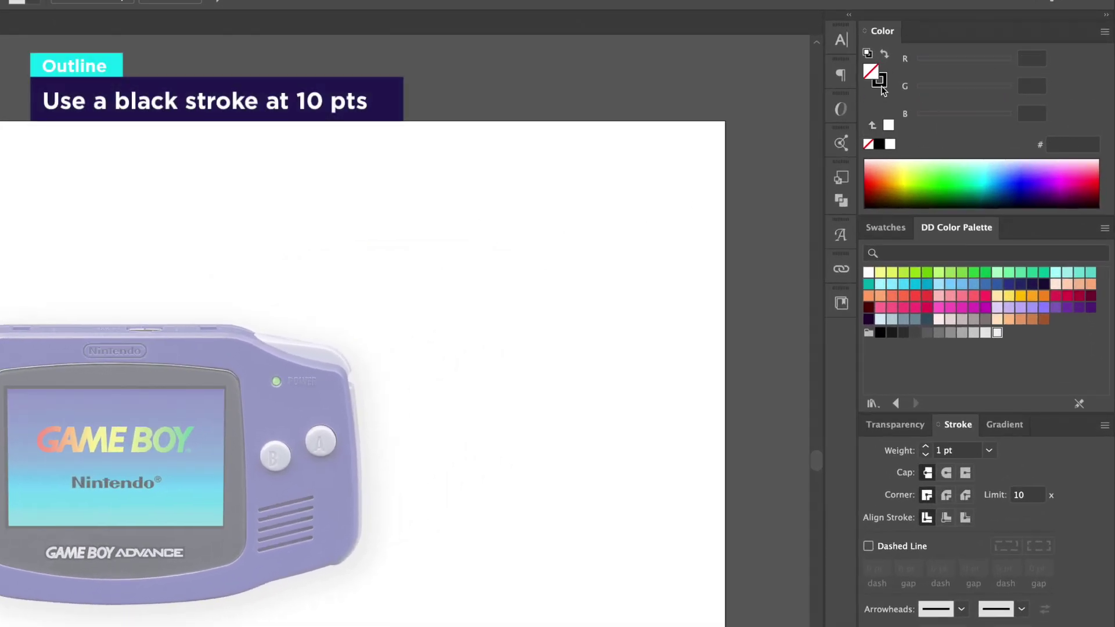
left_click(881, 81)
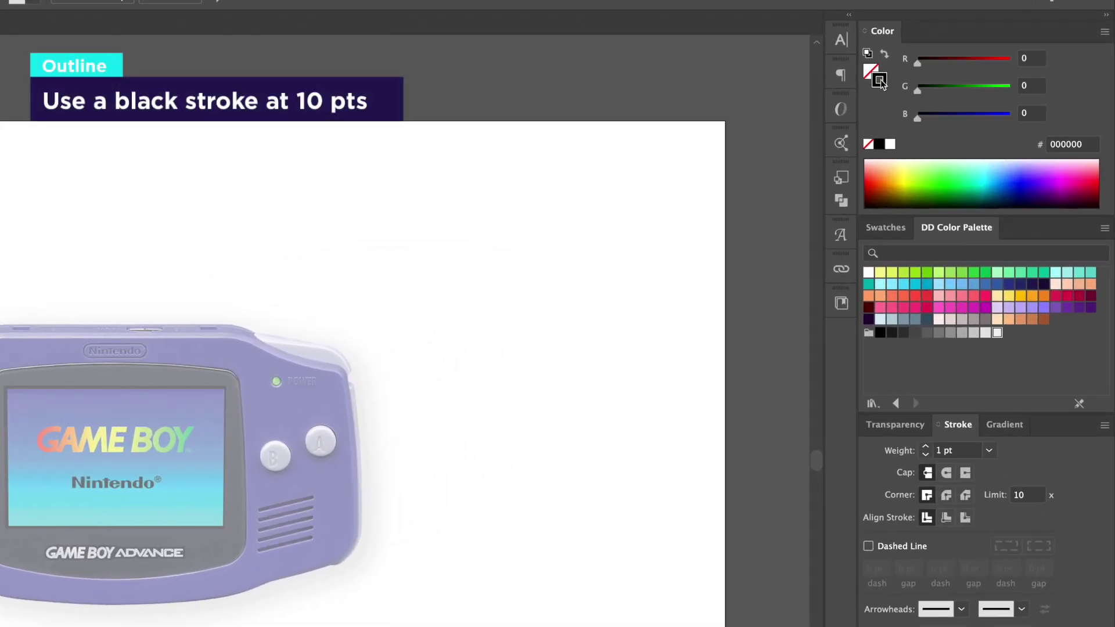
left_click(947, 474)
left_click(947, 495)
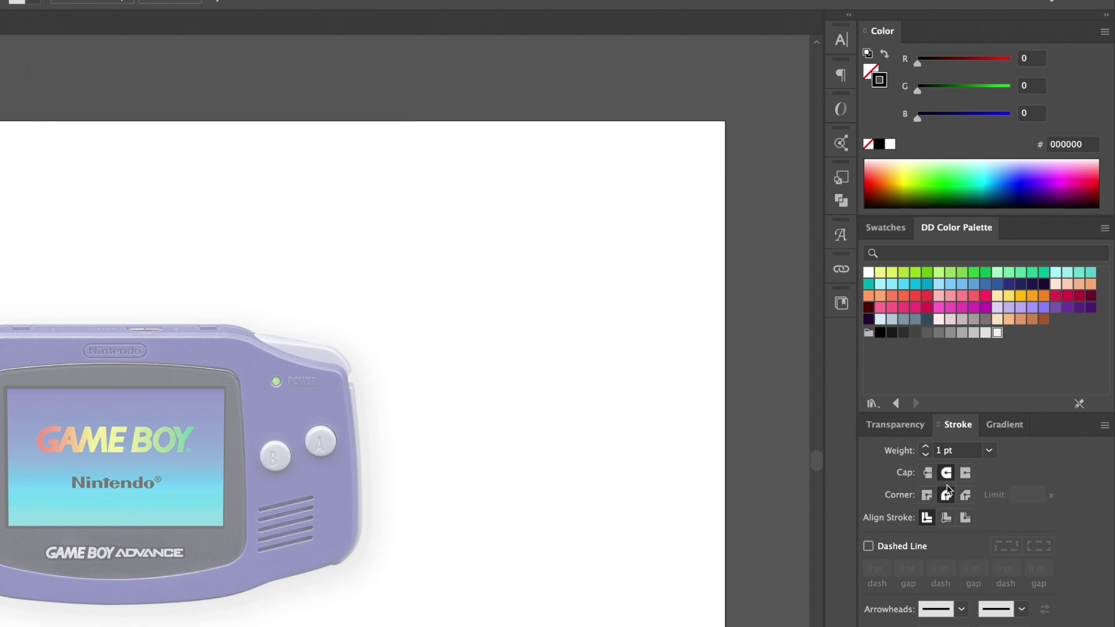
left_click(958, 451)
type("10")
key("Return")
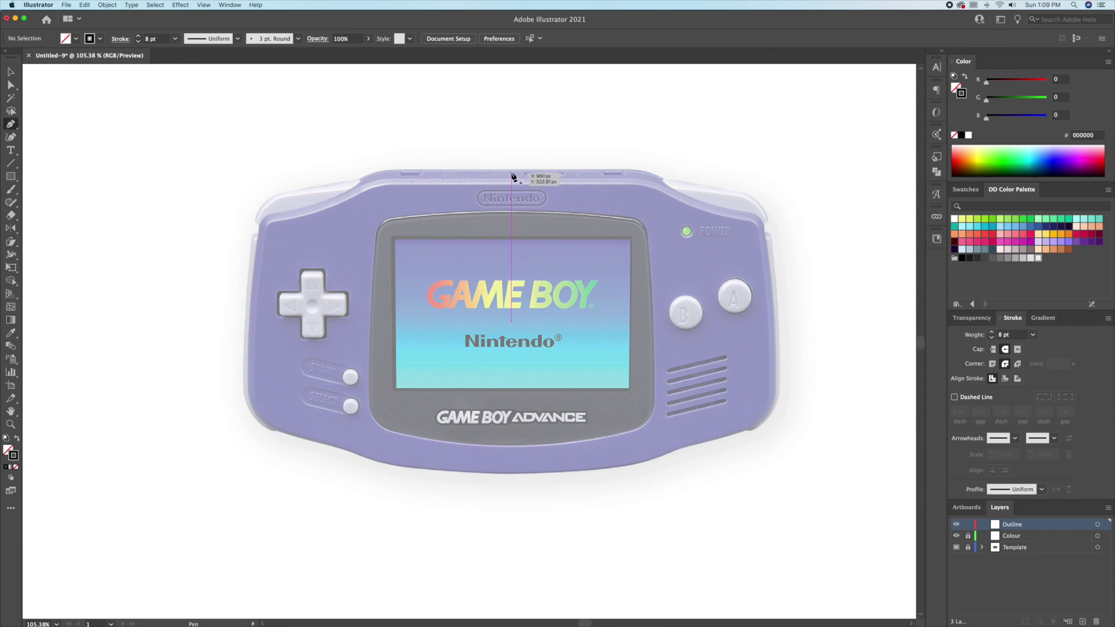
Step: Draw a straight vertical Pen line down the console's centre from its top edge to its bottom edge
left_click(511, 170)
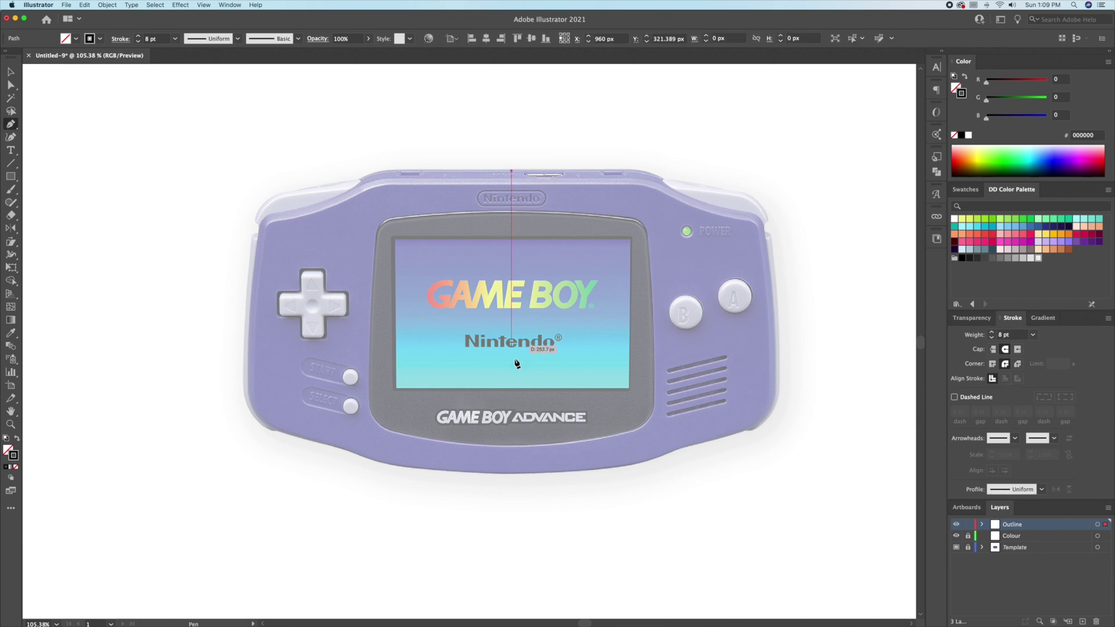
left_click(512, 473)
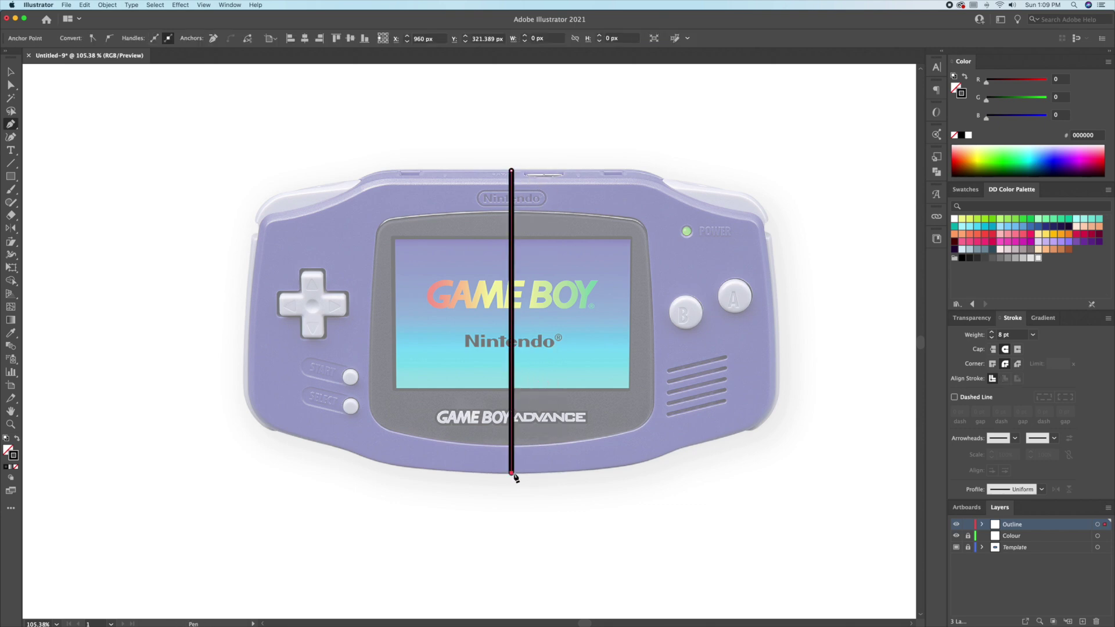
key("v")
left_click(612, 445)
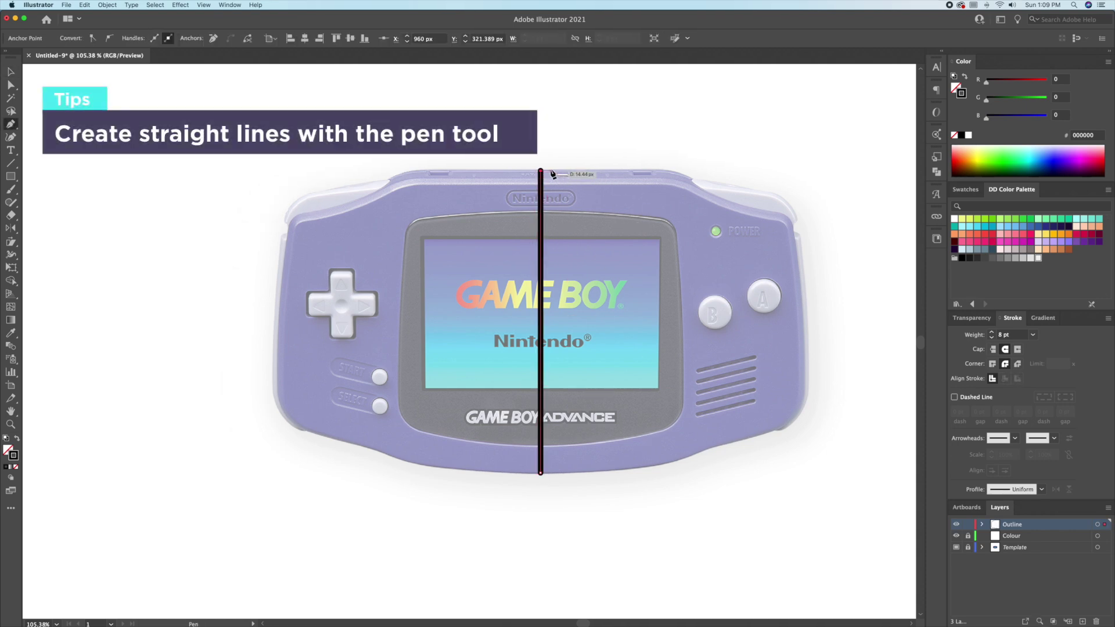
Step: Trace the left half of the console's body with the Pen tool, finishing with a curved segment at the centre line's lower end
left_click(402, 171)
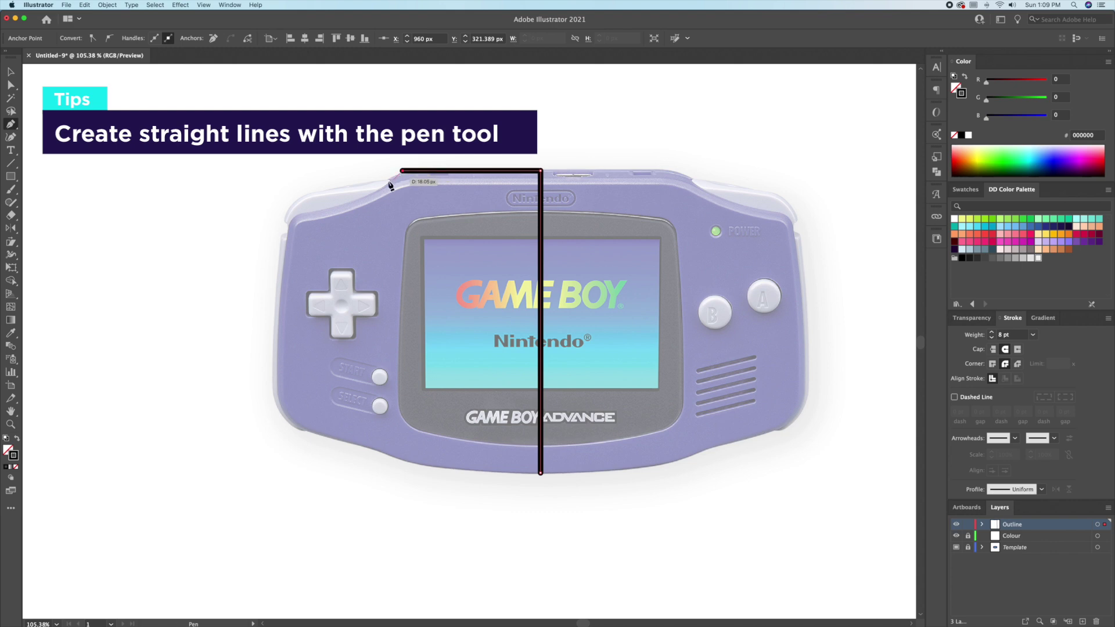
left_click(288, 220)
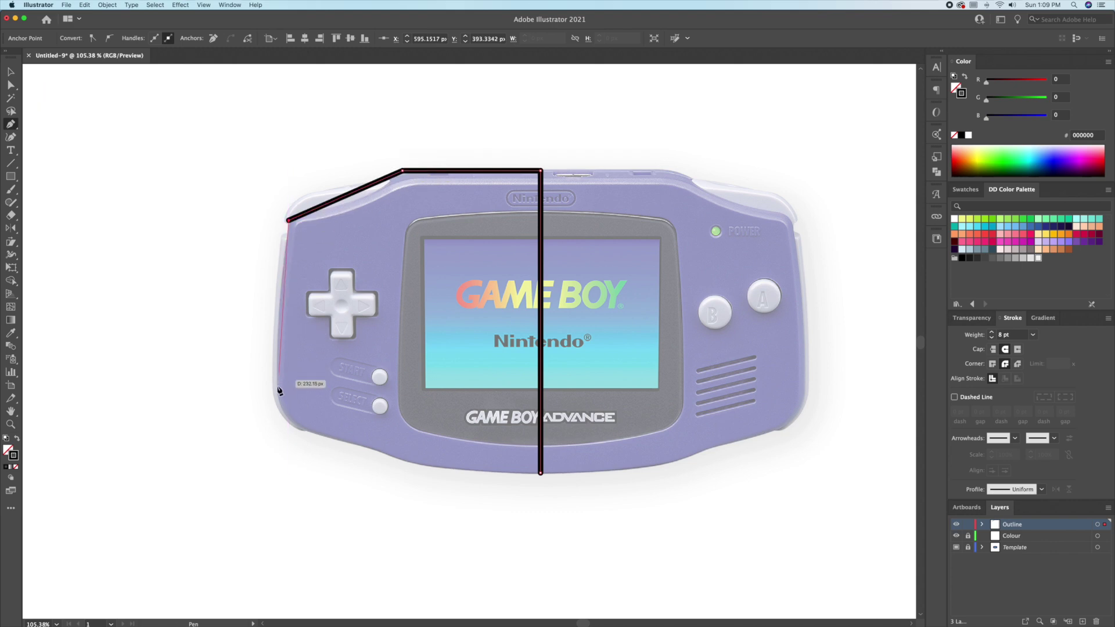
left_click(273, 424)
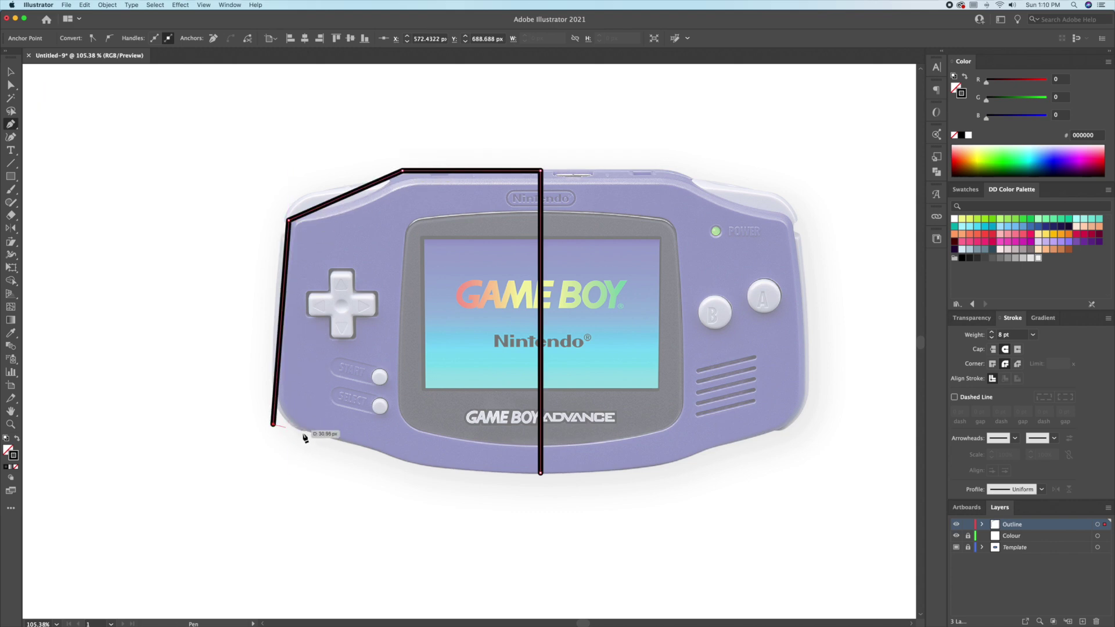
left_click(384, 453)
left_click(540, 474)
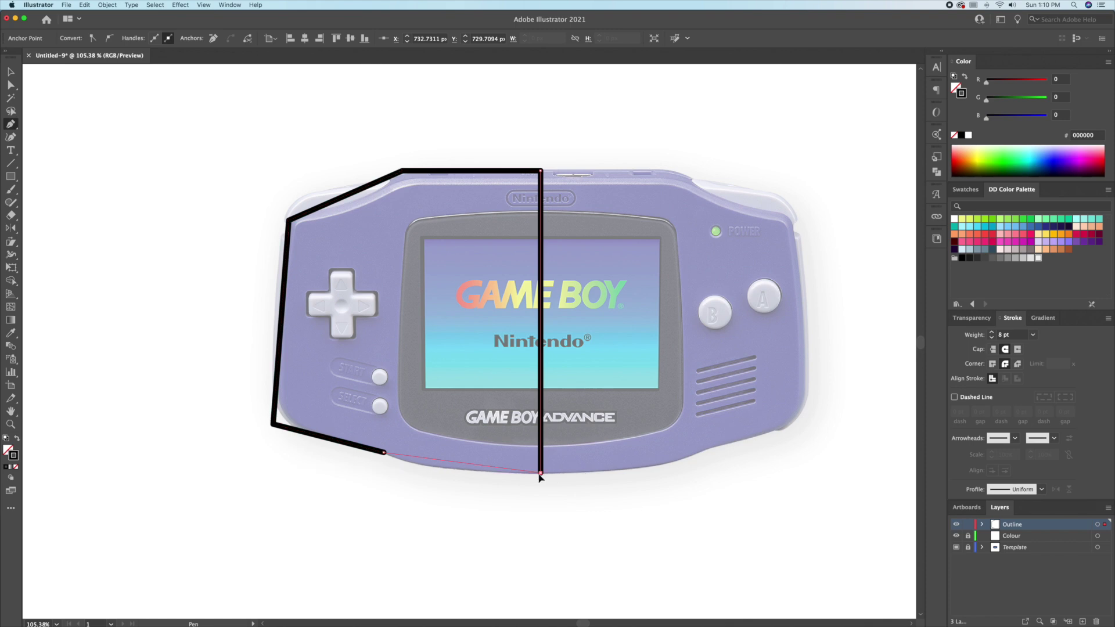
left_click_drag(649, 476, 682, 473)
key("v")
left_click(423, 532)
left_click_drag(424, 533, 423, 516)
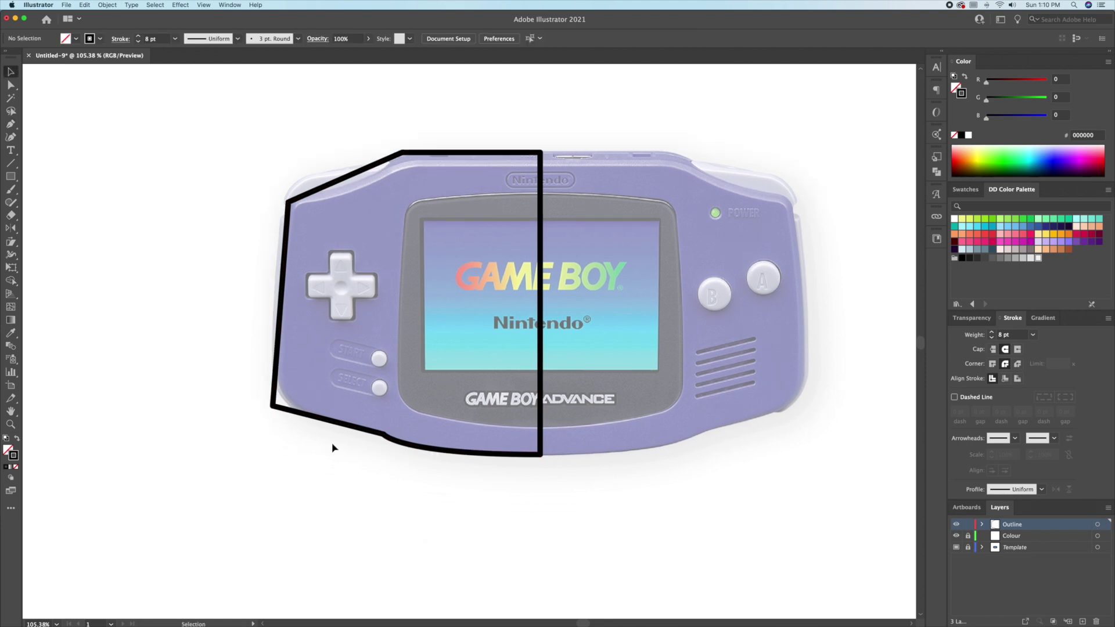
Step: Bend the body outline's sloping upper-left edge inward and its left side outward with the Curvature Tool
left_click_drag(334, 444, 394, 443)
scroll(399, 445, "up", 1)
left_click_drag(353, 179, 415, 241)
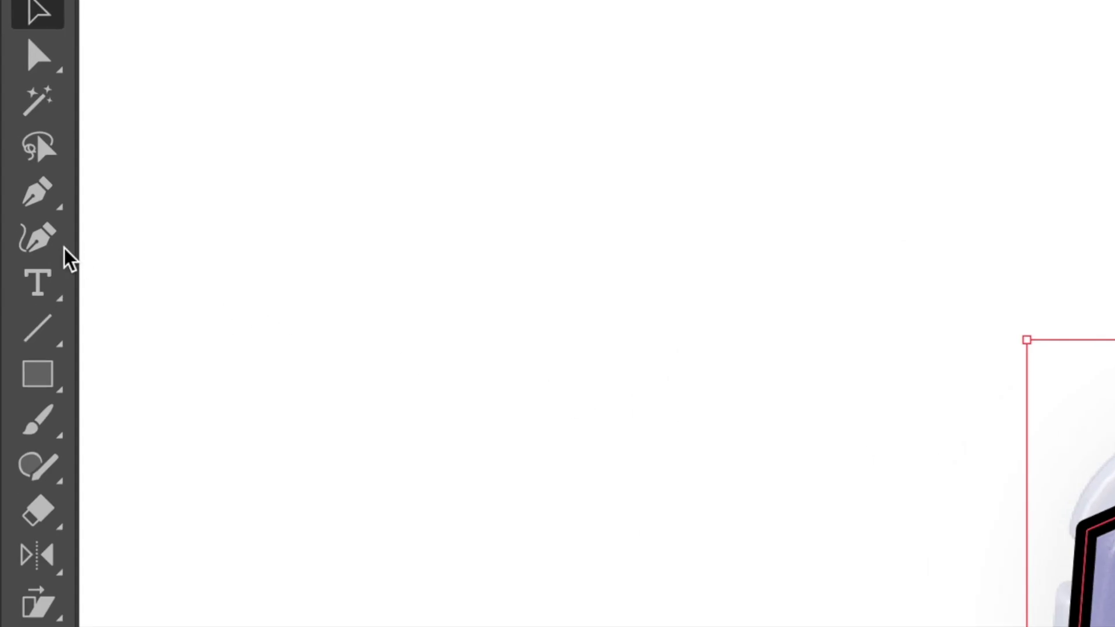
left_click(17, 164)
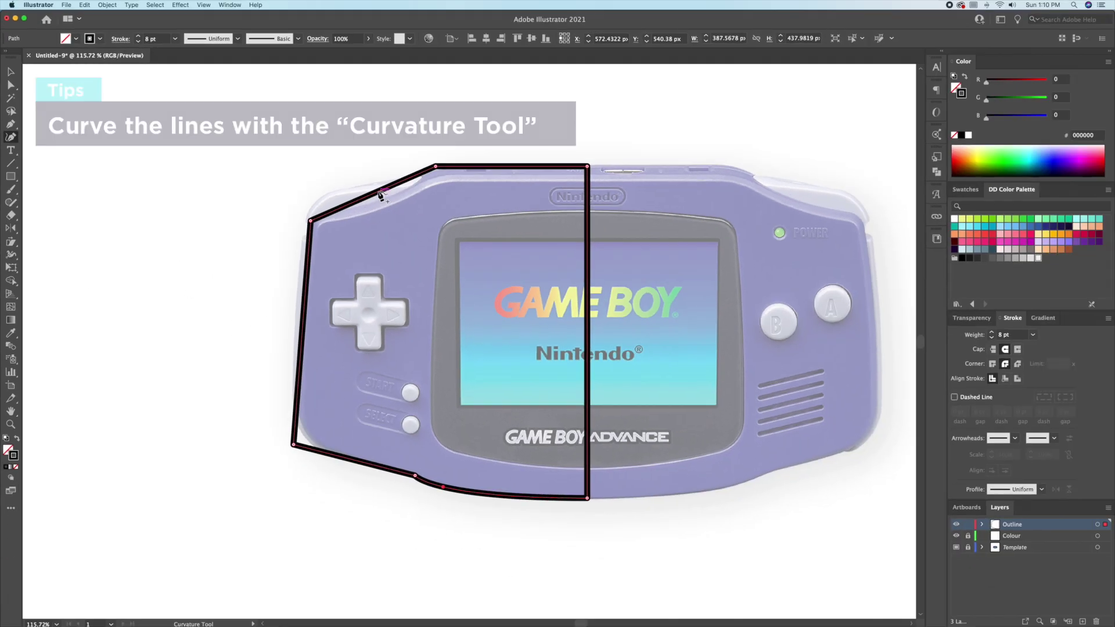
left_click(387, 201)
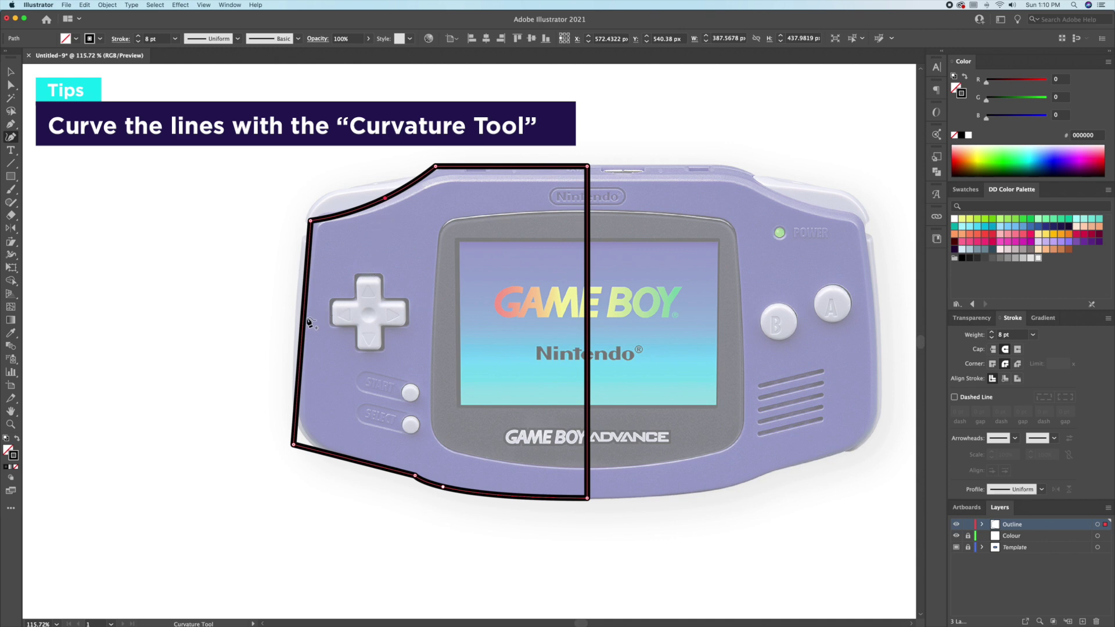
left_click(307, 321)
key("Escape")
Step: Round the body outline's four left-half corners, with about 71 px at the lower-left corner and about 362 px at the bottom bend
left_click(9, 85)
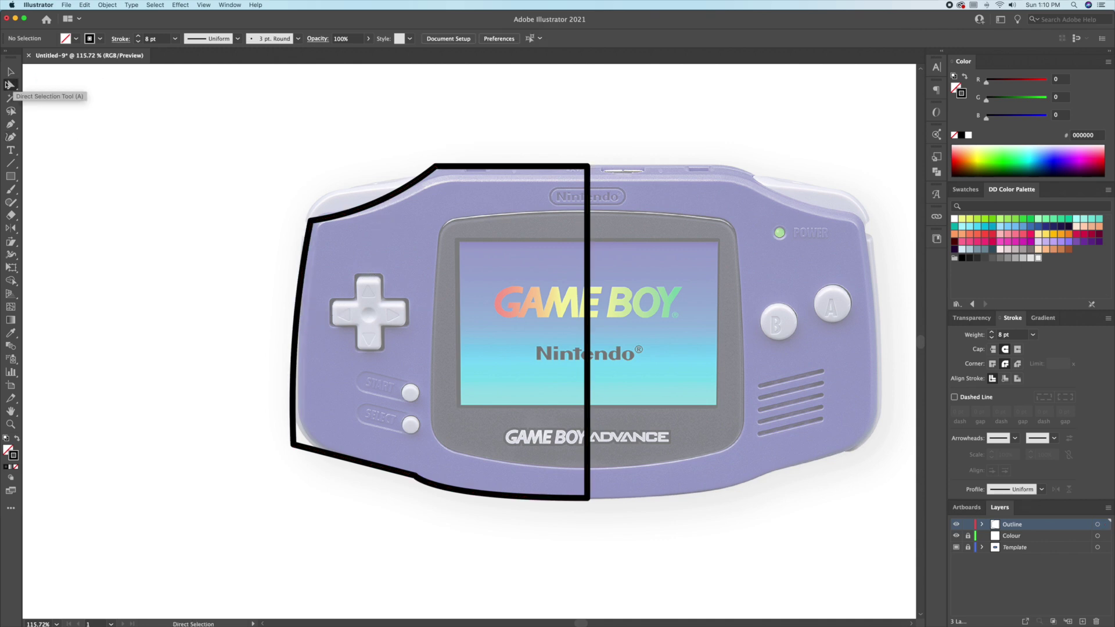
left_click(435, 166)
left_click_drag(440, 175, 458, 224)
left_click(311, 220)
left_click_drag(322, 235, 331, 240)
left_click(293, 445)
left_click_drag(305, 437, 349, 407)
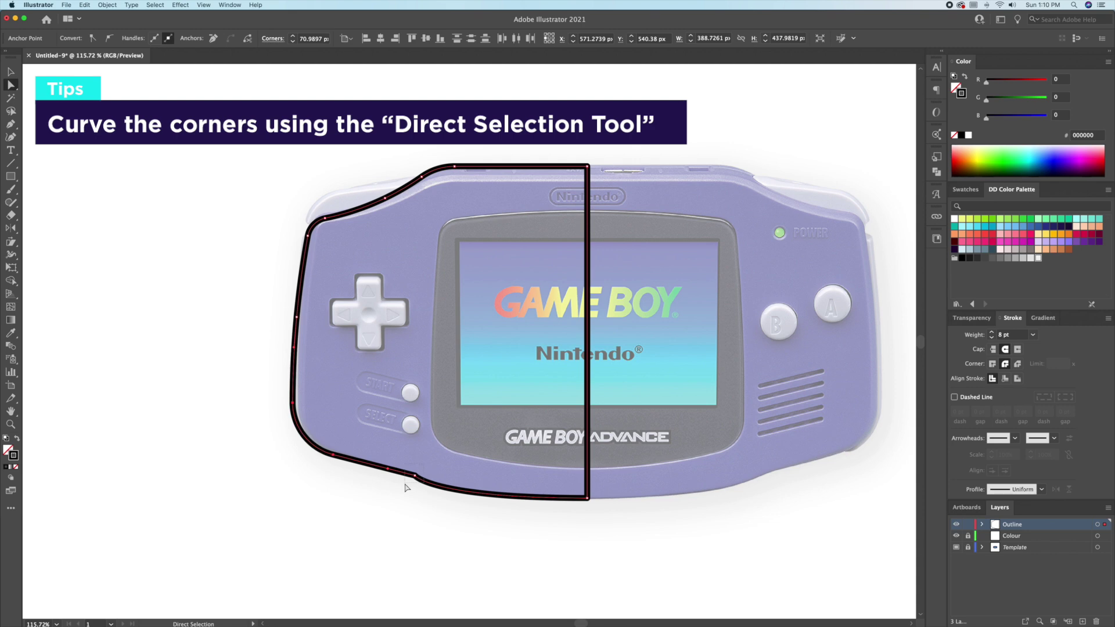
scroll(406, 488, "down", 5)
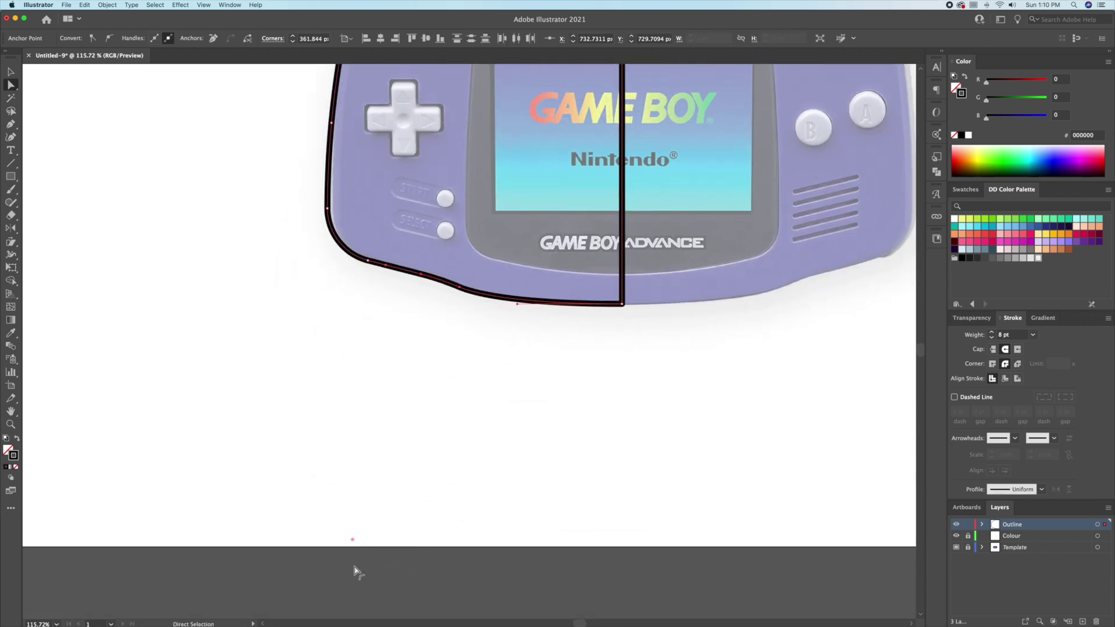
left_click(476, 321)
left_click_drag(476, 321, 381, 476)
Step: Draw straight Pen segments around the outer edge of the upper-left shoulder button, ending on the body outline
left_click_drag(261, 90, 381, 189)
left_click_drag(381, 189, 432, 183)
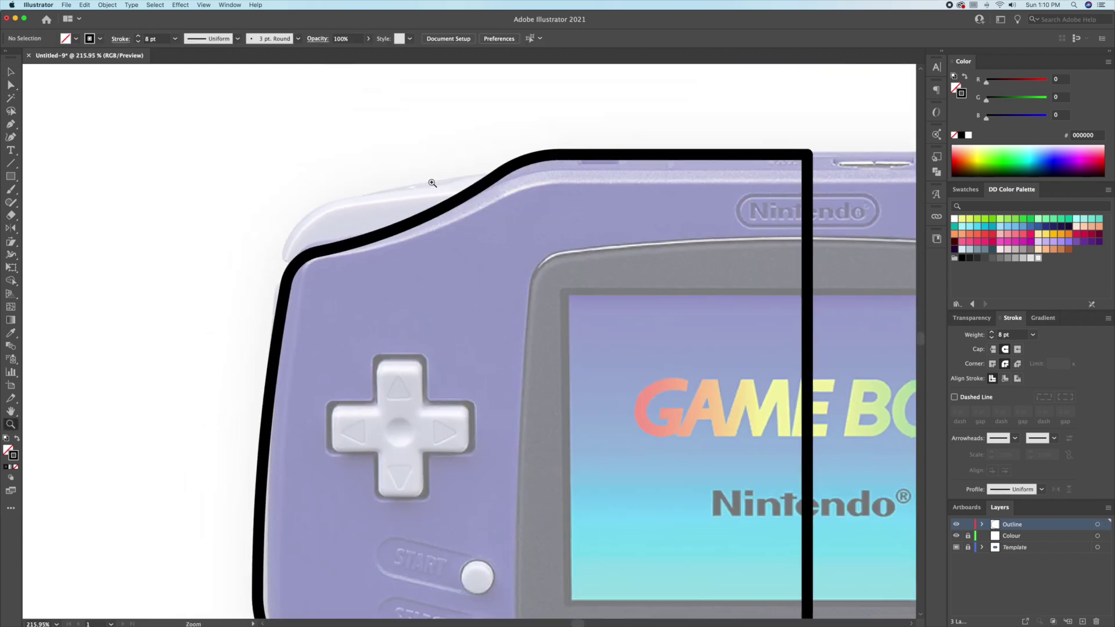
key("p")
left_click(499, 174)
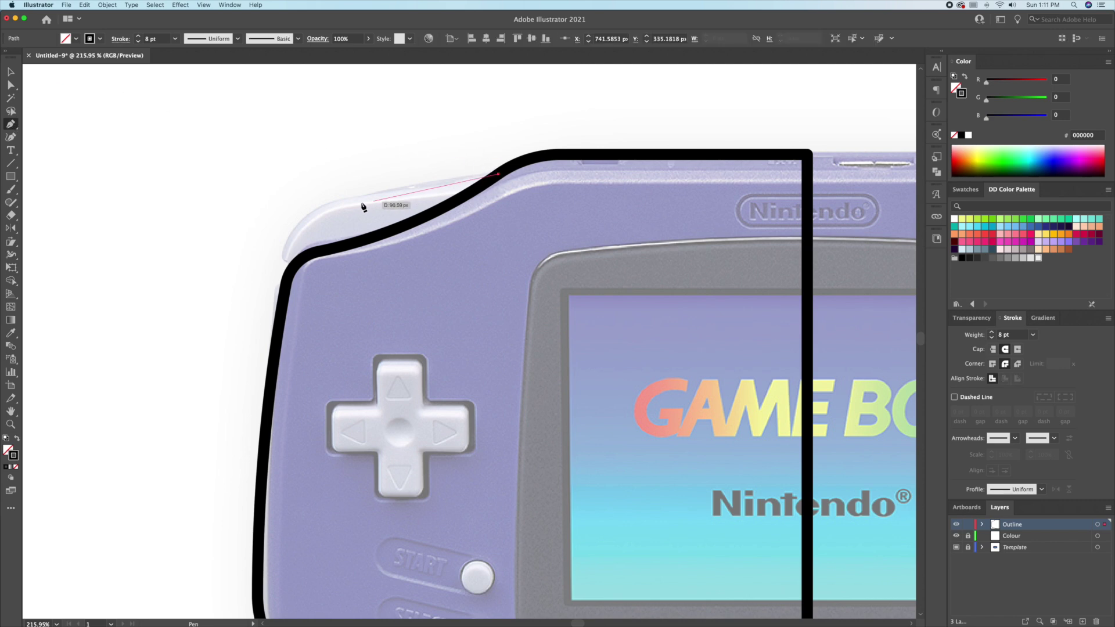
left_click(307, 204)
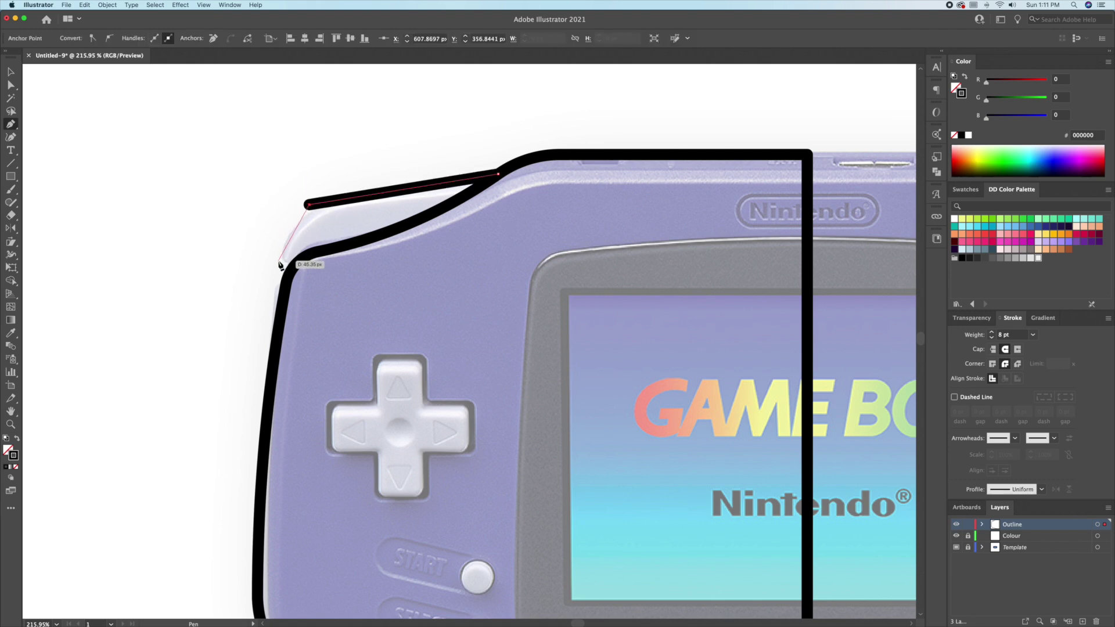
left_click(278, 262)
left_click(294, 269)
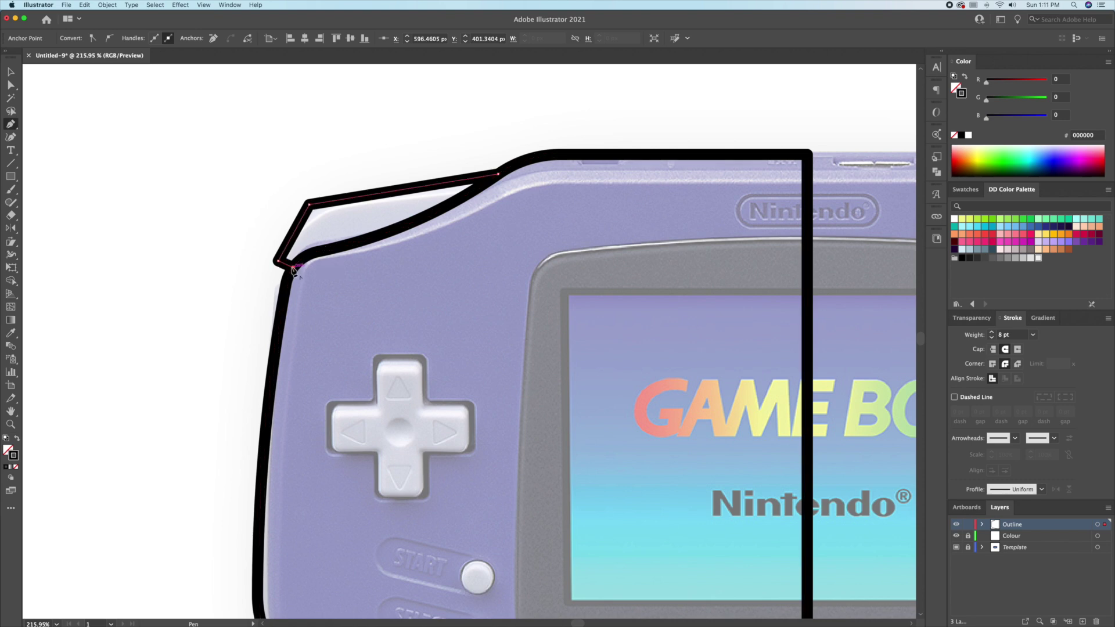
key("v")
key("super+shift+a")
left_click(301, 219)
Step: Continue the shoulder button path through the inside of the console's body and close it at its starting point
key("p")
left_click(294, 267)
left_click(422, 288)
left_click(512, 215)
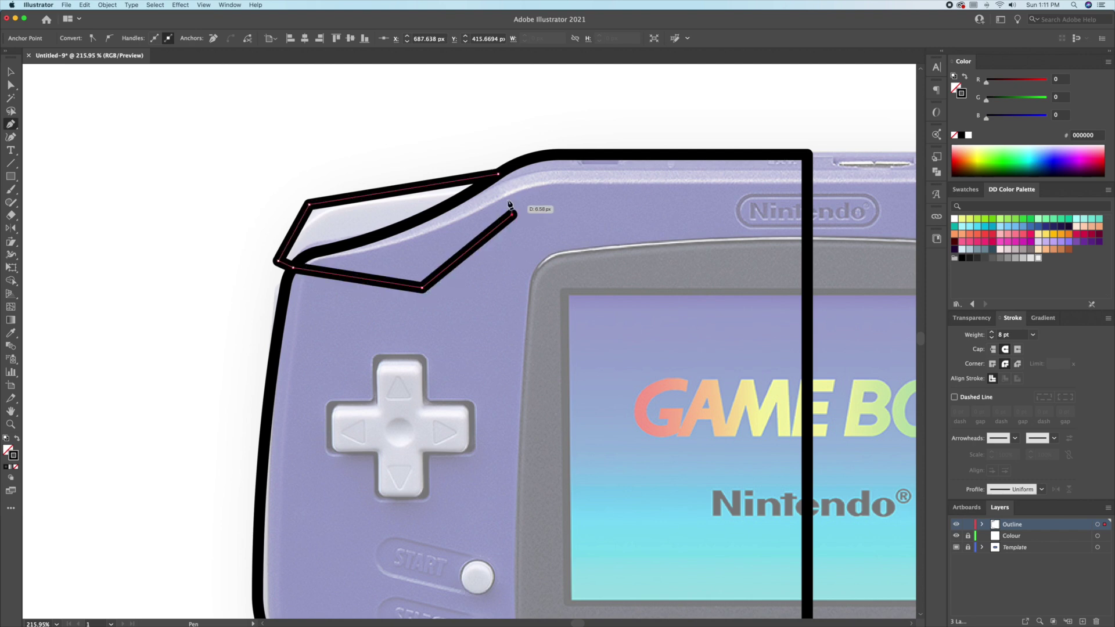
left_click(498, 173)
key("v")
left_click(429, 150)
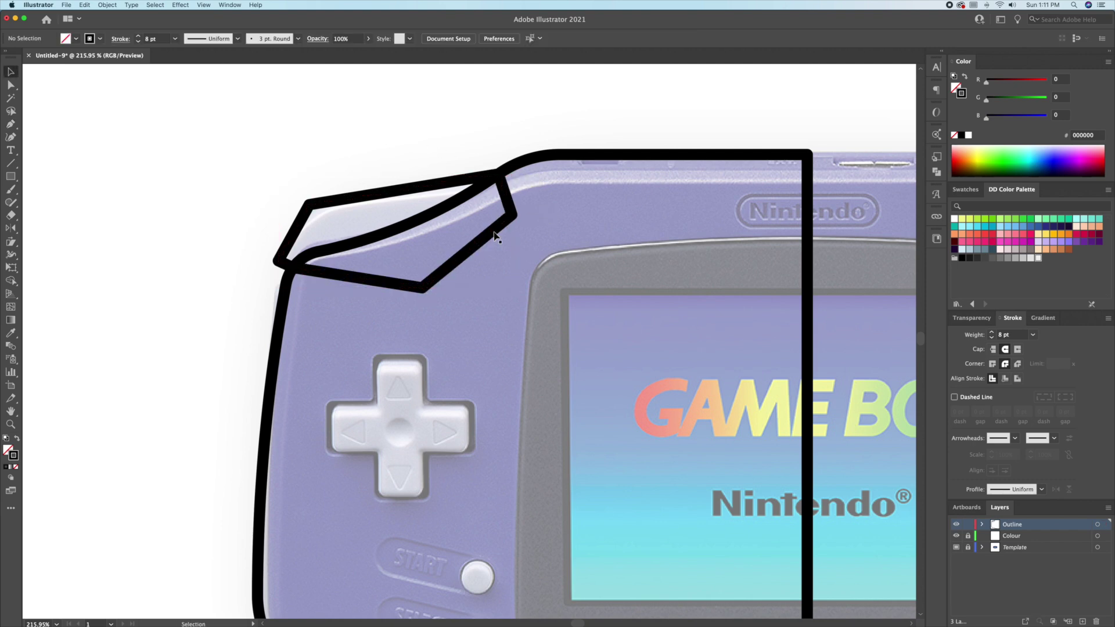
left_click_drag(445, 182, 355, 152)
key("super+z")
Step: Separate the part of the shoulder button lying outside the body into its own shape with the Shape Builder Tool
left_click(468, 139)
key("super+a")
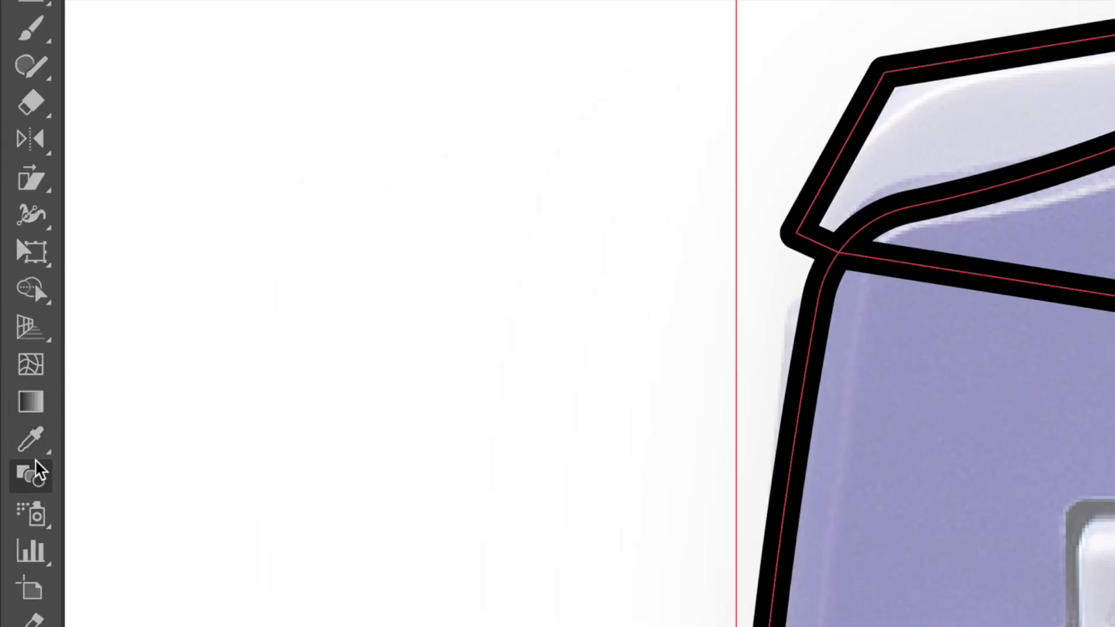
left_click(35, 286)
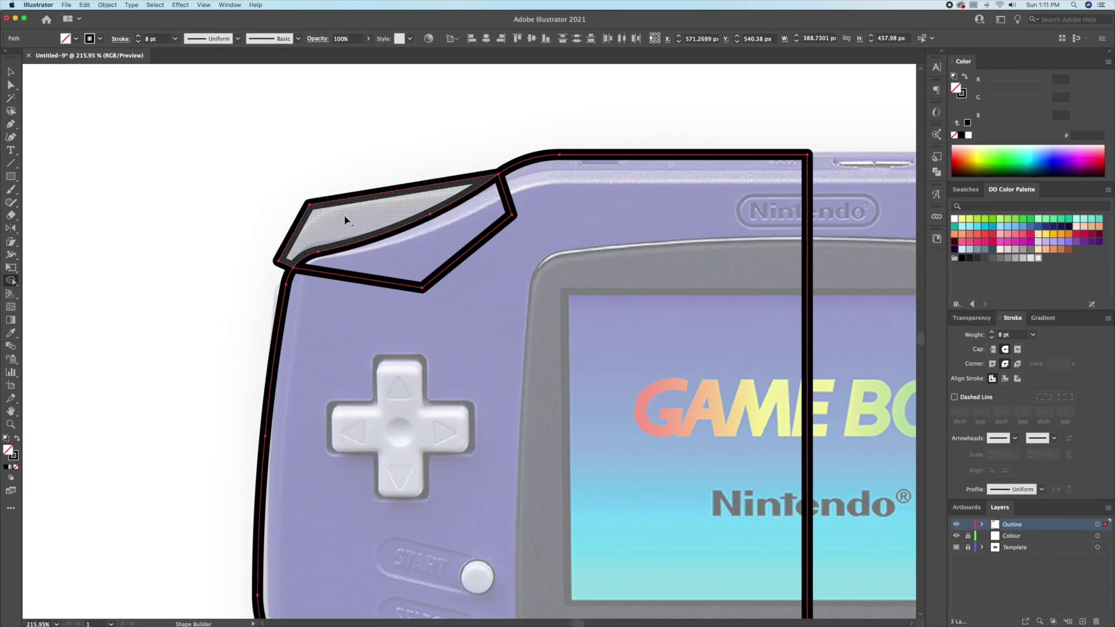
left_click(345, 220)
Step: Try moving the separated shoulder button shape away from the body, and undo the move
left_click(11, 72)
left_click(282, 170)
left_click_drag(334, 204, 305, 173)
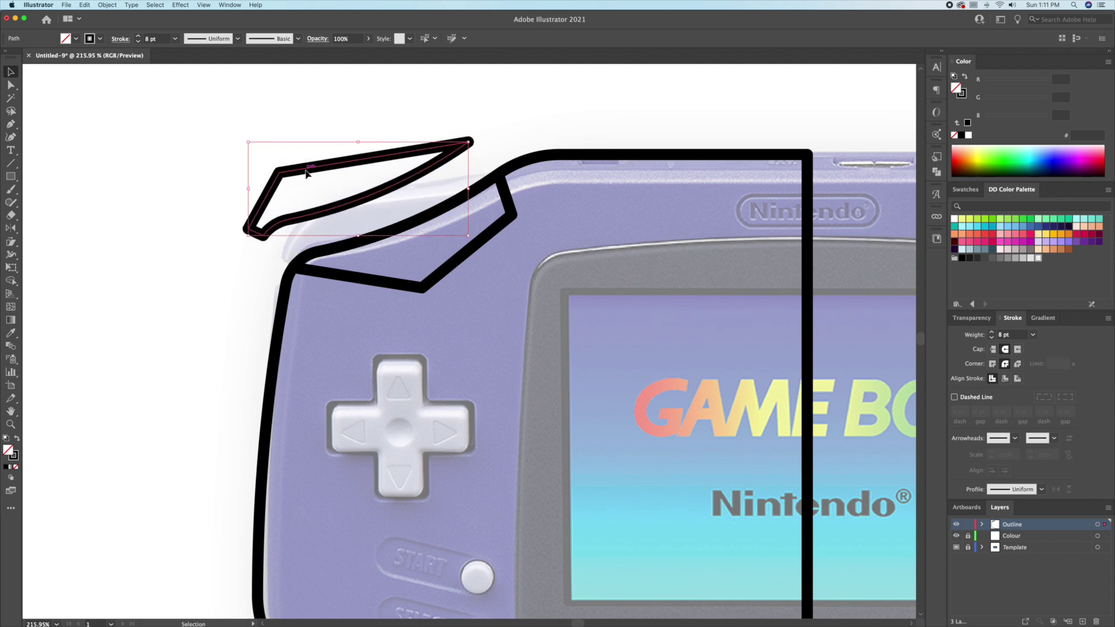
key("super+z")
Step: Delete the leftover shoulder button segments inside the console's body
left_click(386, 258)
left_click_drag(395, 283, 474, 327)
key("BackSpace")
Step: Bend the shoulder button's top edge slightly upward and its left edge outward with the Curvature Tool
key("z")
left_click_drag(303, 195, 385, 179)
key("v")
left_click(360, 204)
left_click(10, 137)
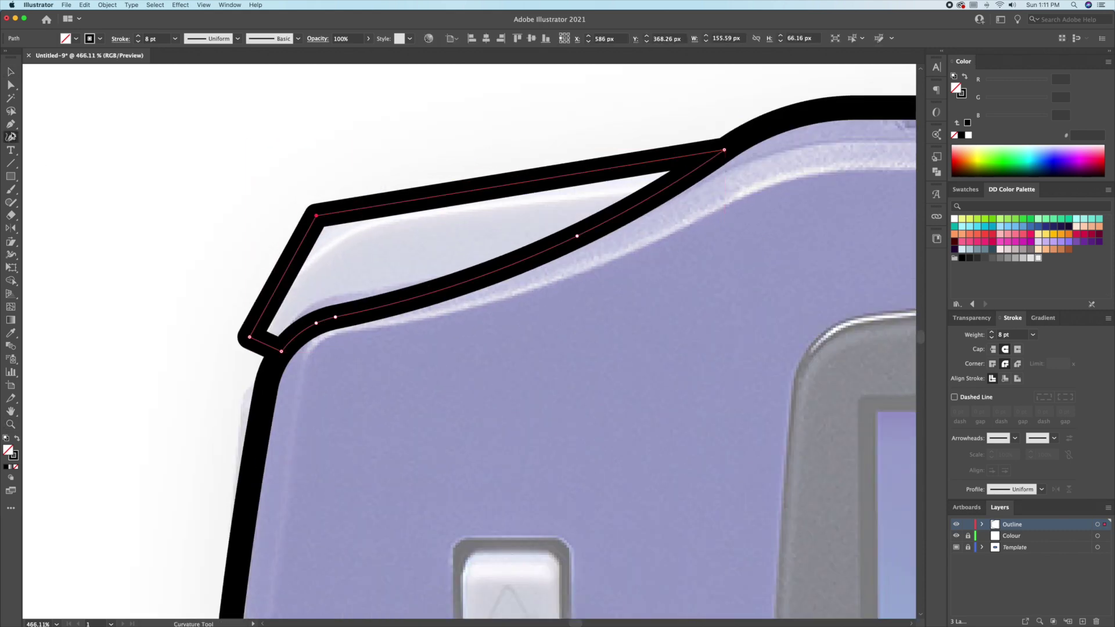
left_click_drag(478, 187, 479, 181)
mouse_move(285, 272)
left_mouse_down()
mouse_move(296, 198)
mouse_move(296, 255)
left_mouse_up()
Step: Round the shoulder button outline's upper-left and lower-left corners to follow the photo
key("v")
left_click(10, 85)
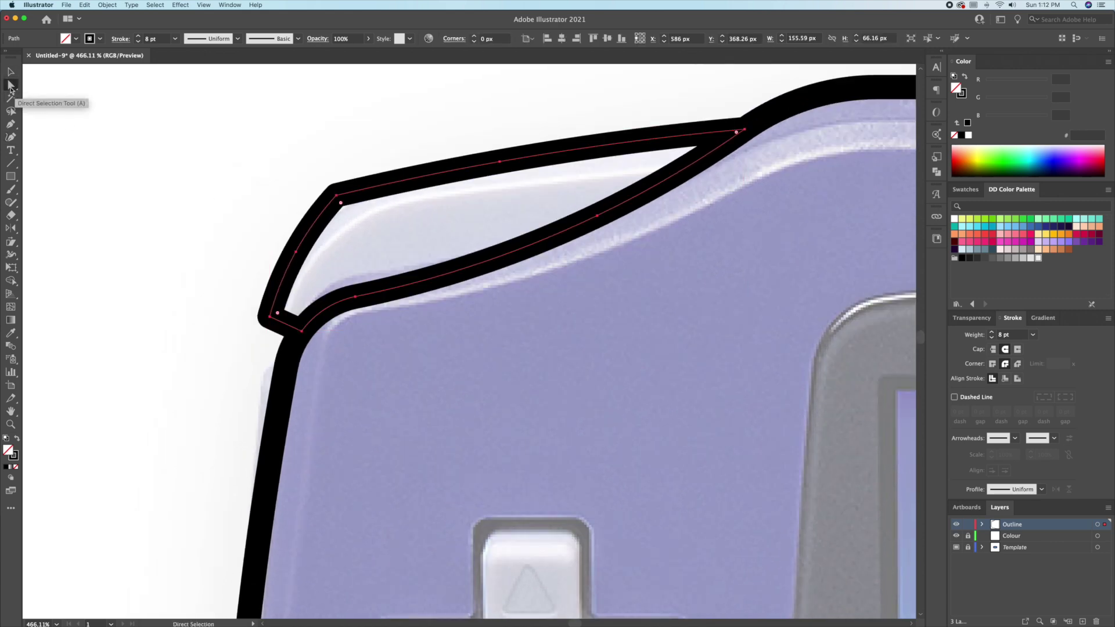
left_click(341, 203)
left_click_drag(341, 203, 482, 340)
left_click(270, 316)
left_click_drag(293, 325, 306, 287)
left_click(256, 231)
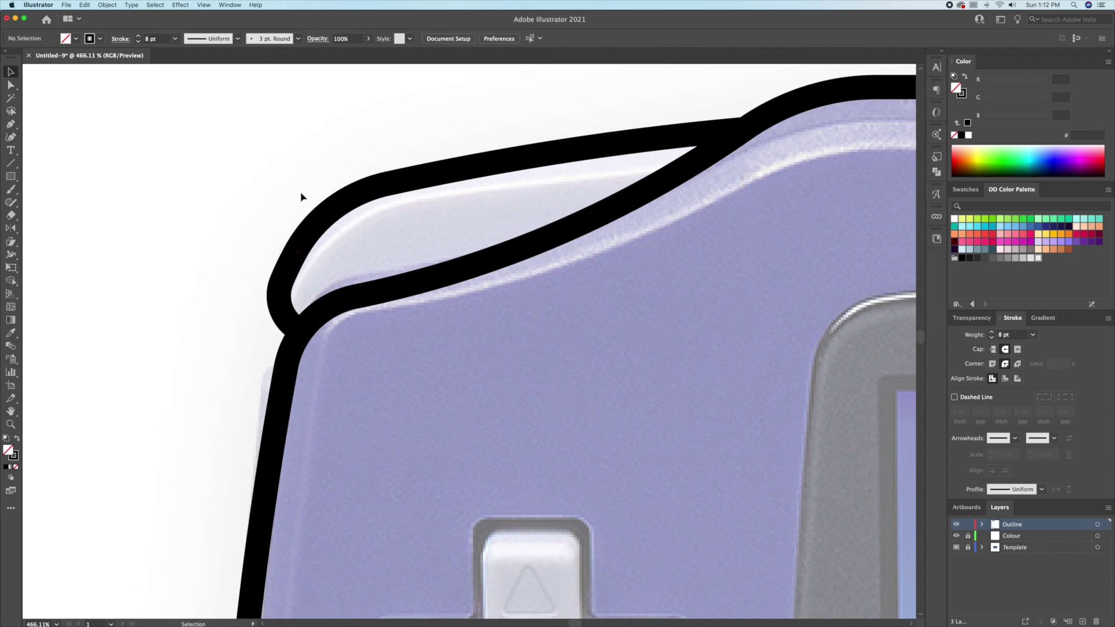
Step: Reflect a copy of the left body half and shoulder button vertically across the body's straight centre edge
key("z")
left_click_drag(328, 164, 266, 172)
left_click_drag(424, 267, 356, 263)
key("v")
key("super+a")
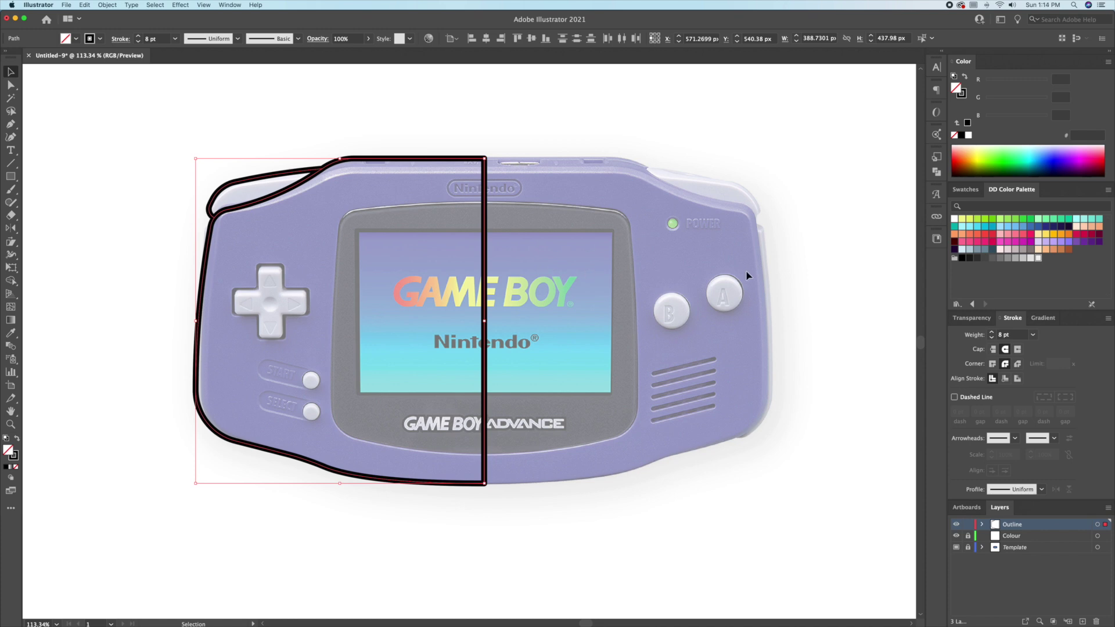
left_click_drag(567, 135, 233, 259)
left_click(11, 245)
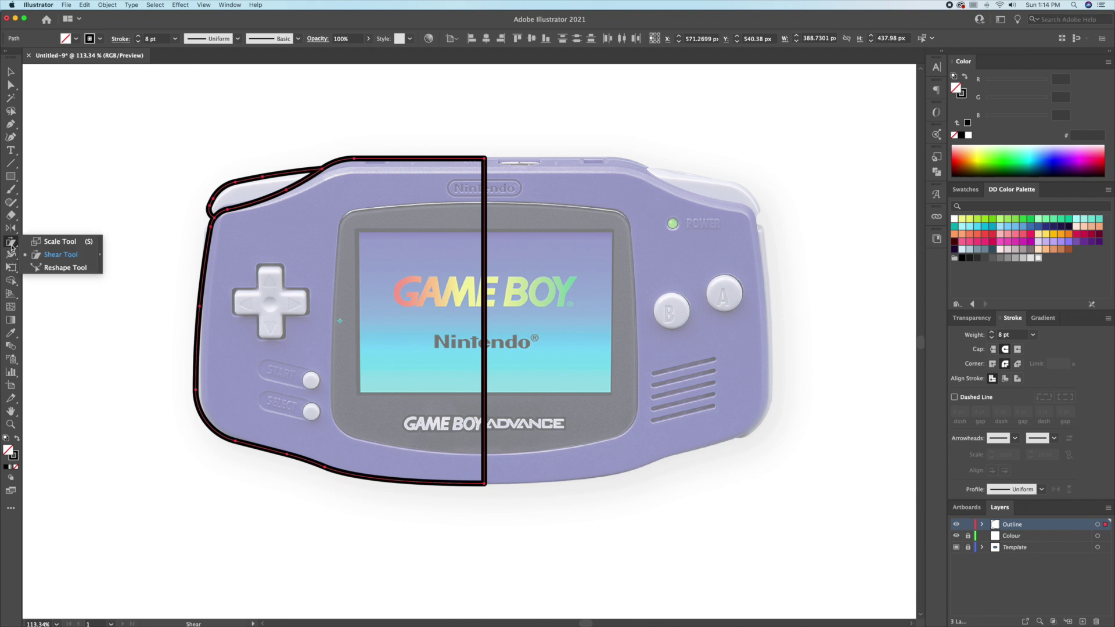
left_click(11, 232)
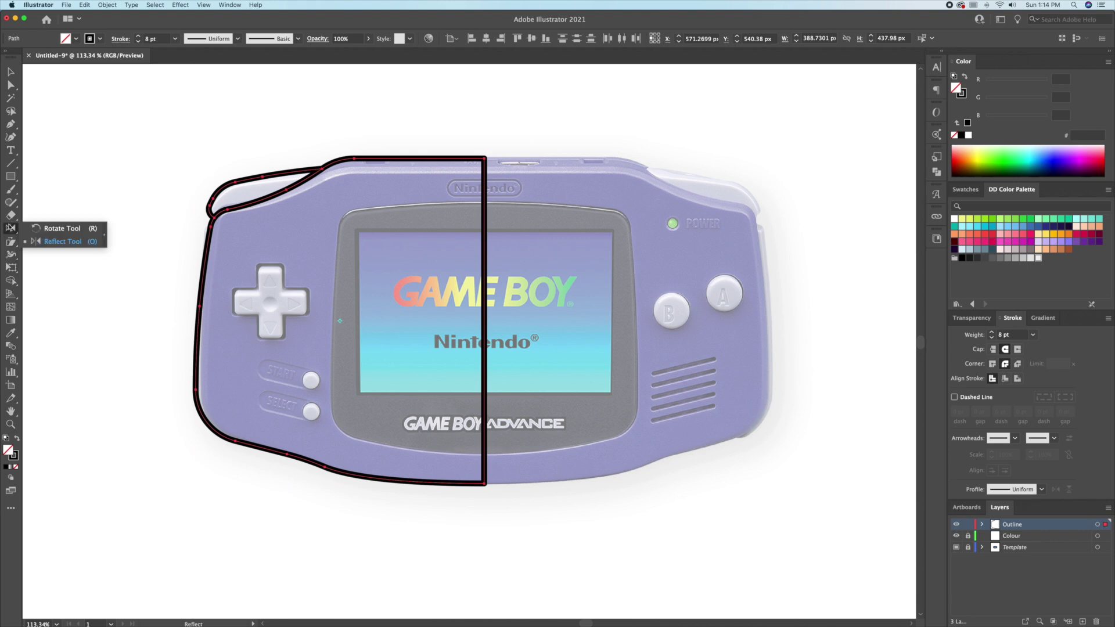
left_click(58, 242)
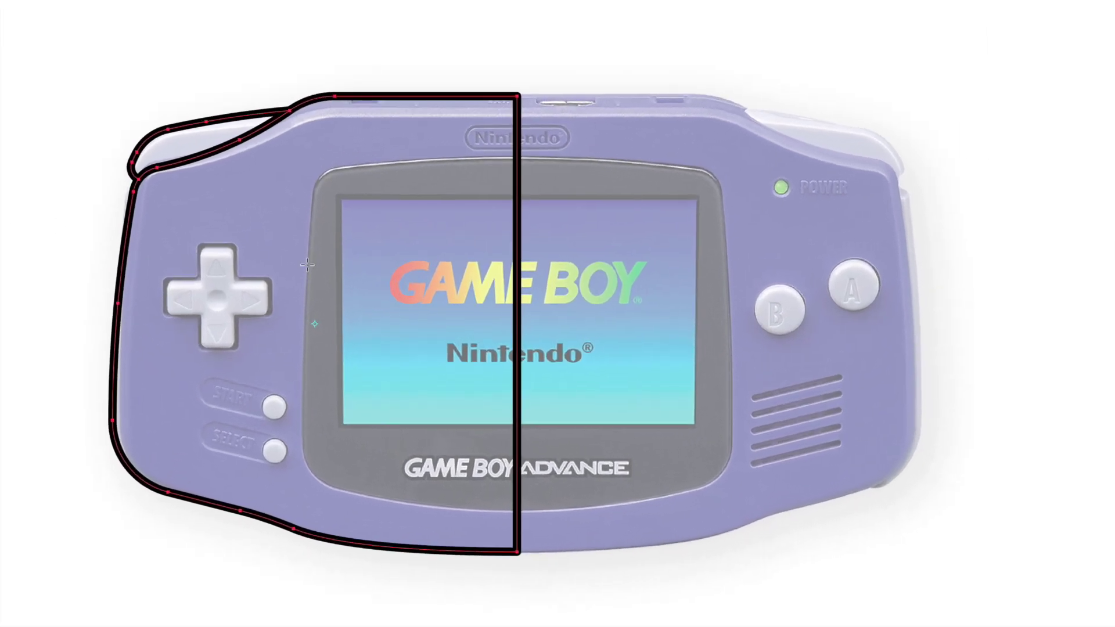
left_click(516, 303, "alt")
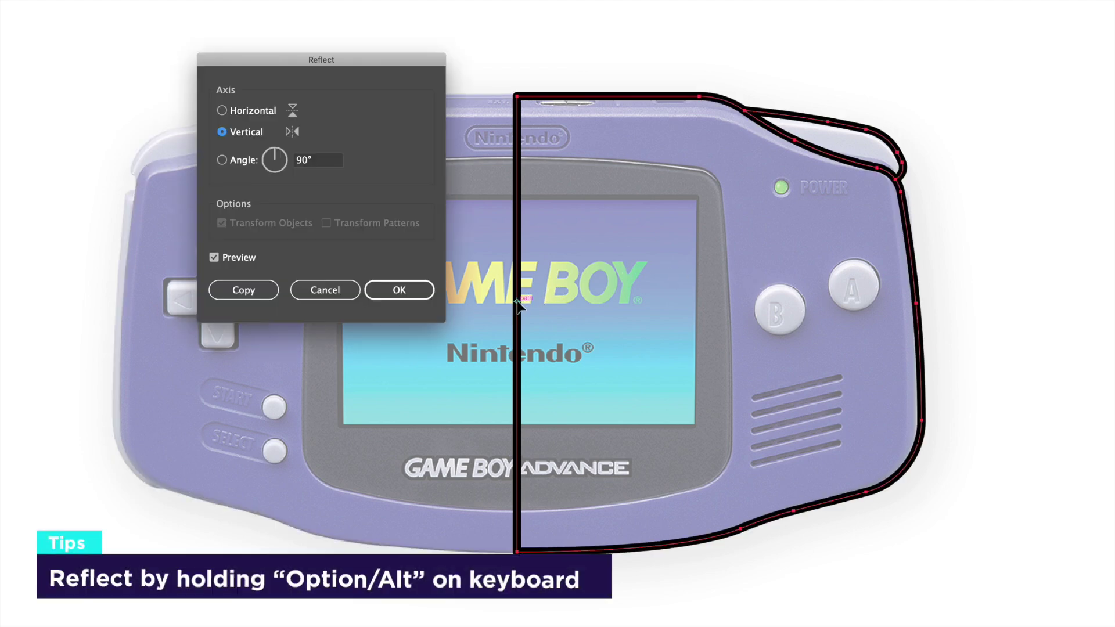
left_click_drag(334, 61, 322, 125)
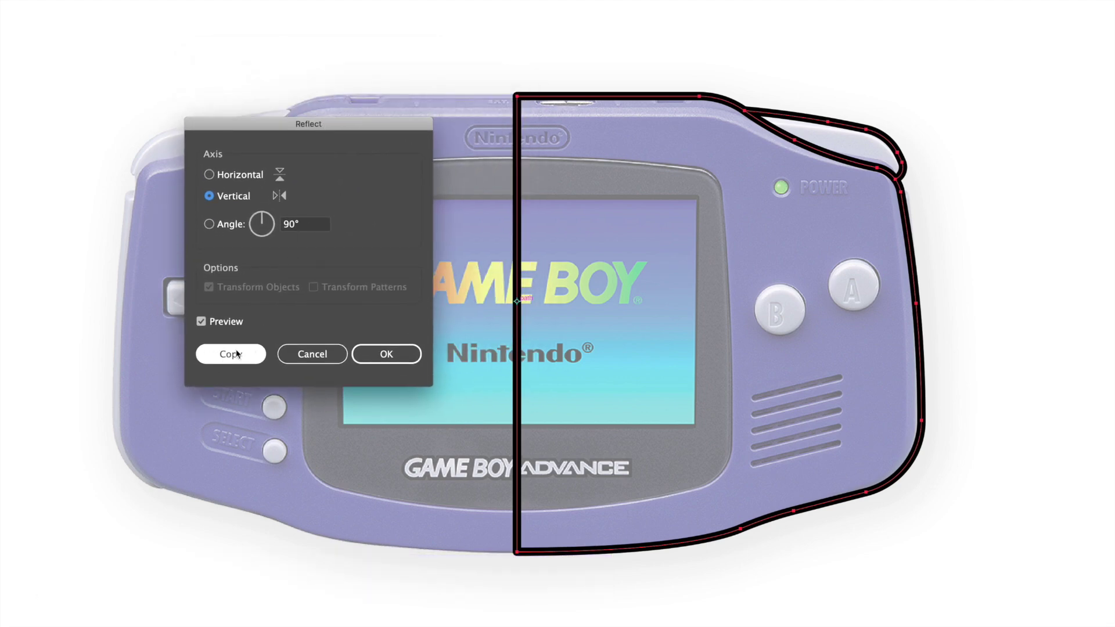
left_click(231, 353)
key("v")
left_click(593, 52)
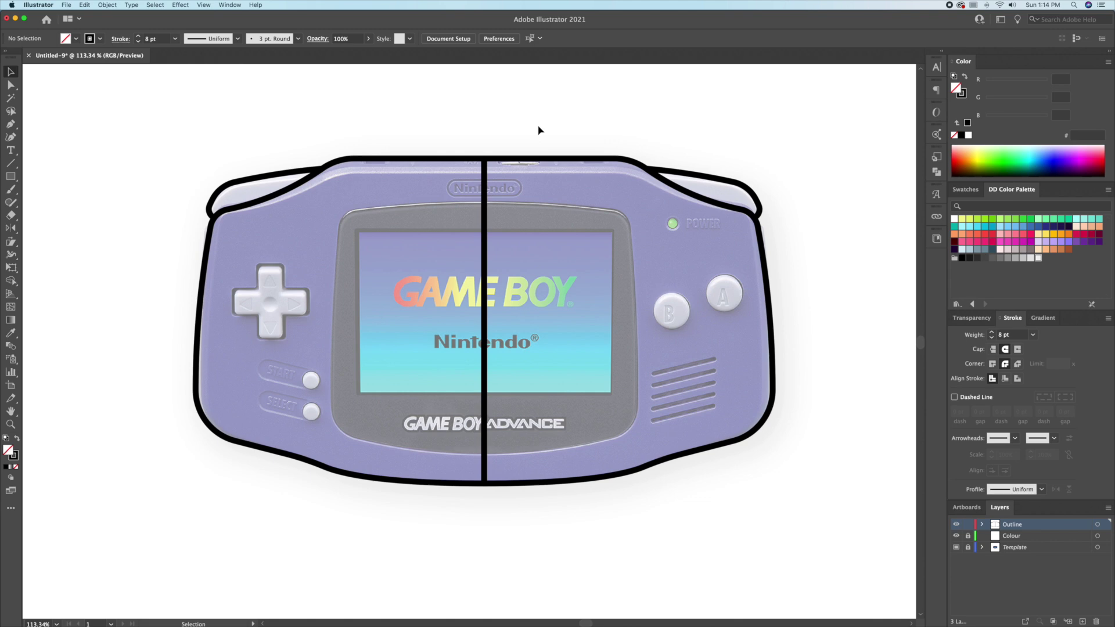
Step: Unite the left and right body halves into one outline with Pathfinder, leaving the shoulder buttons separate
left_click_drag(507, 151, 453, 188)
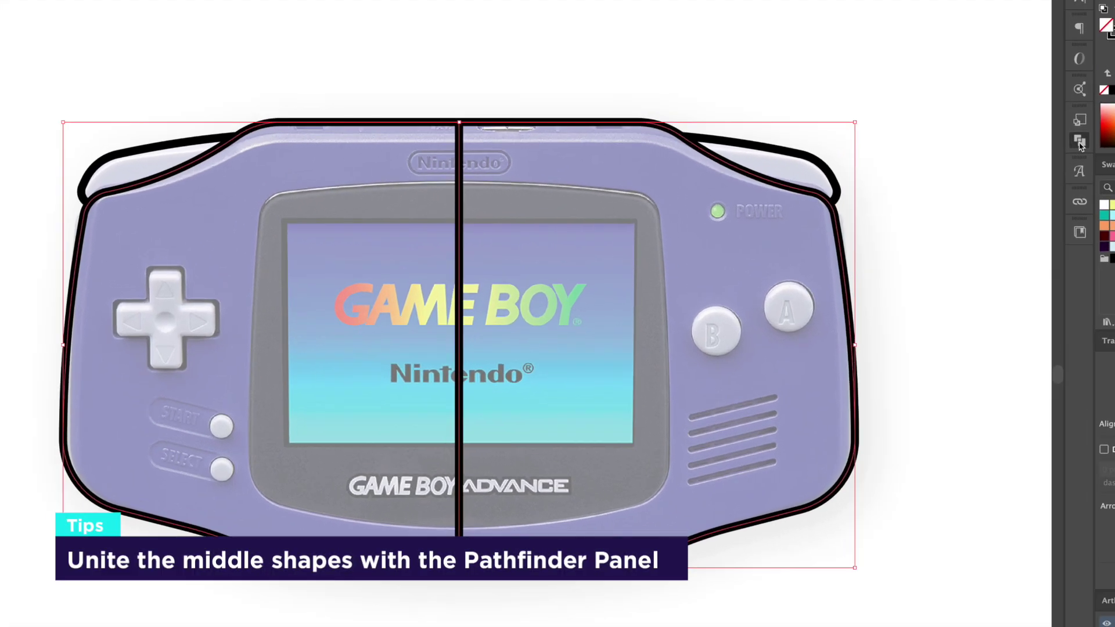
left_click(1080, 142)
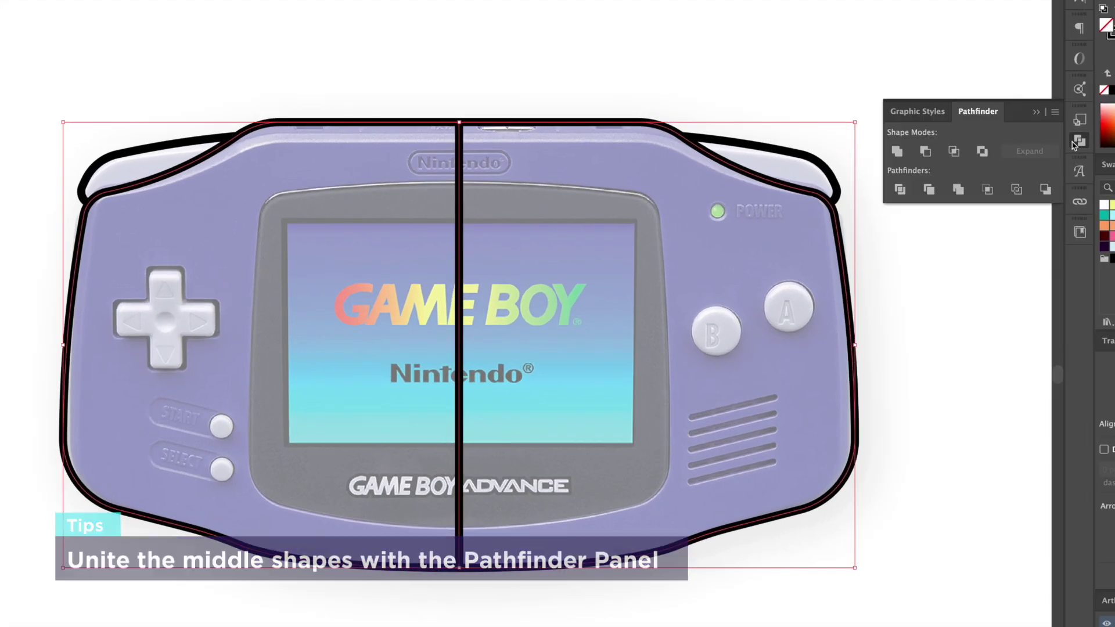
left_click(897, 151)
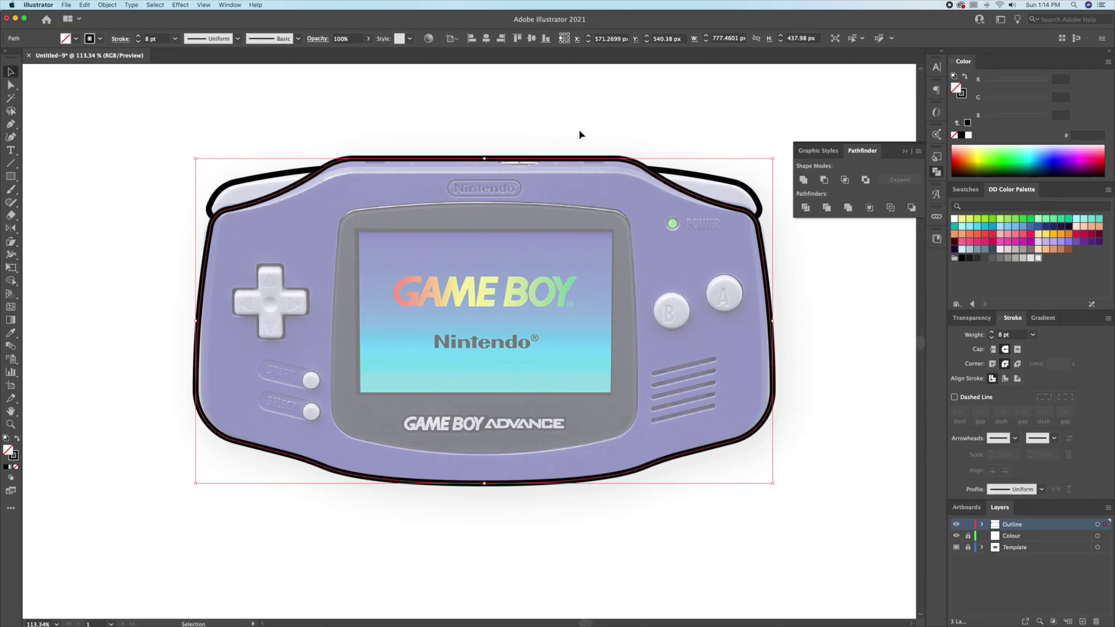
left_click(589, 86)
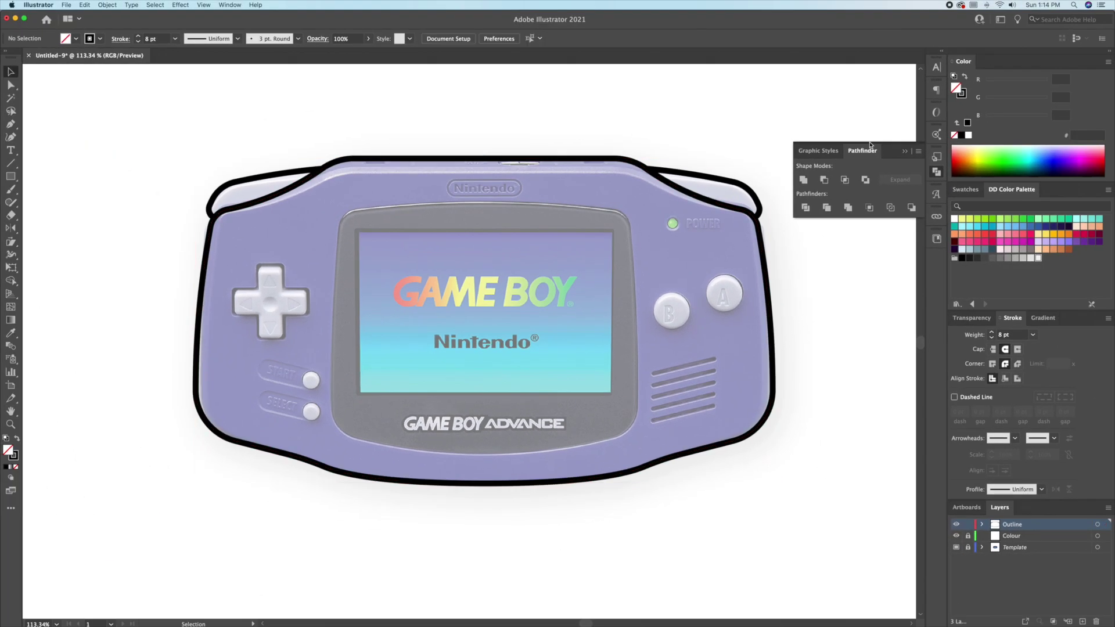
left_click(911, 152)
Step: Draw a rectangle about 340 by 220 px around the console's display and fit its edges to the photo
scroll(509, 391, "up", 3)
left_click(11, 177)
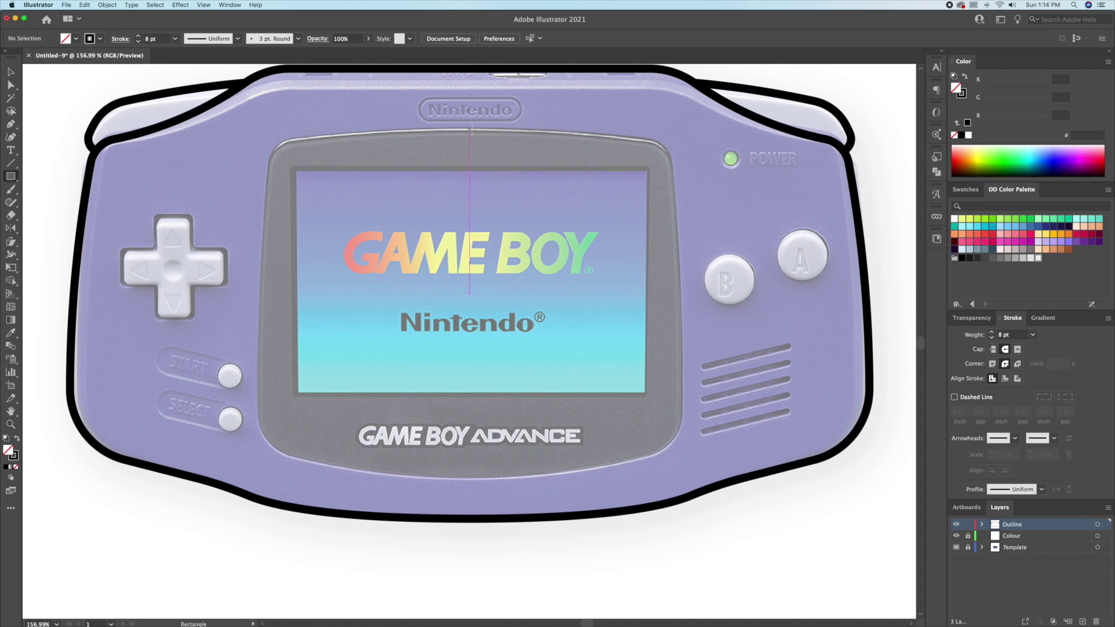
left_click_drag(587, 303, 648, 309)
left_click_drag(469, 270, 469, 168)
left_click_drag(471, 312, 474, 395)
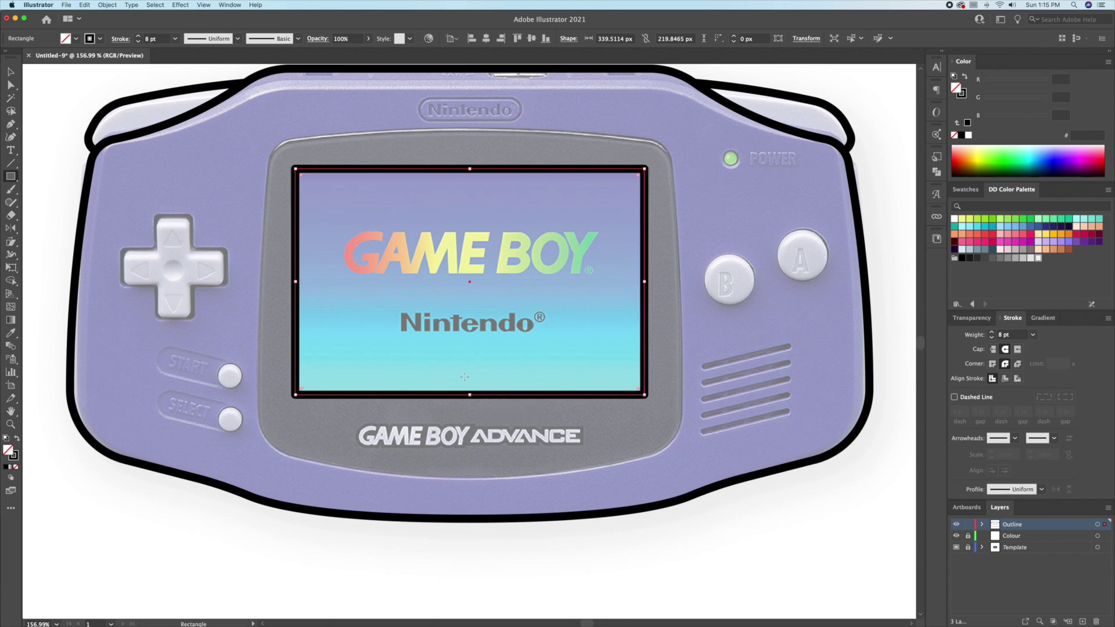
key("v")
left_click(400, 225)
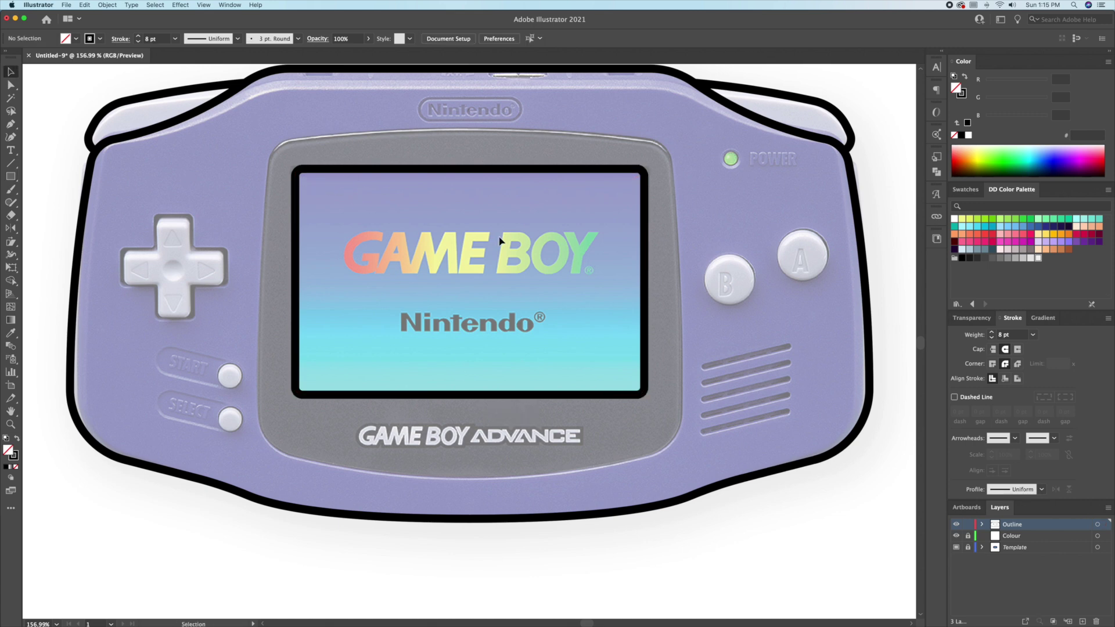
Step: Draw a second rectangle about 405 by 307 px around the grey bezel surrounding the display
left_click_drag(470, 294, 677, 319)
key("v")
left_click_drag(469, 266, 476, 140)
left_click_drag(470, 320, 464, 457)
left_click(462, 435)
key("z")
left_click_drag(464, 133, 441, 132)
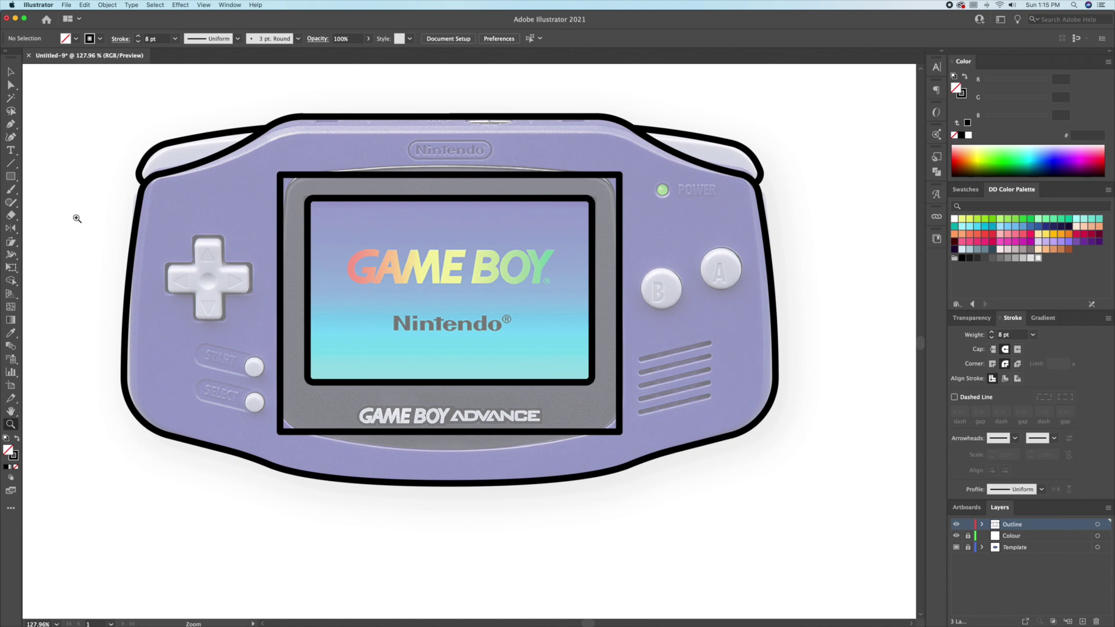
Step: Show the rulers and place a vertical guide through the centre of the console's body
key("super+r")
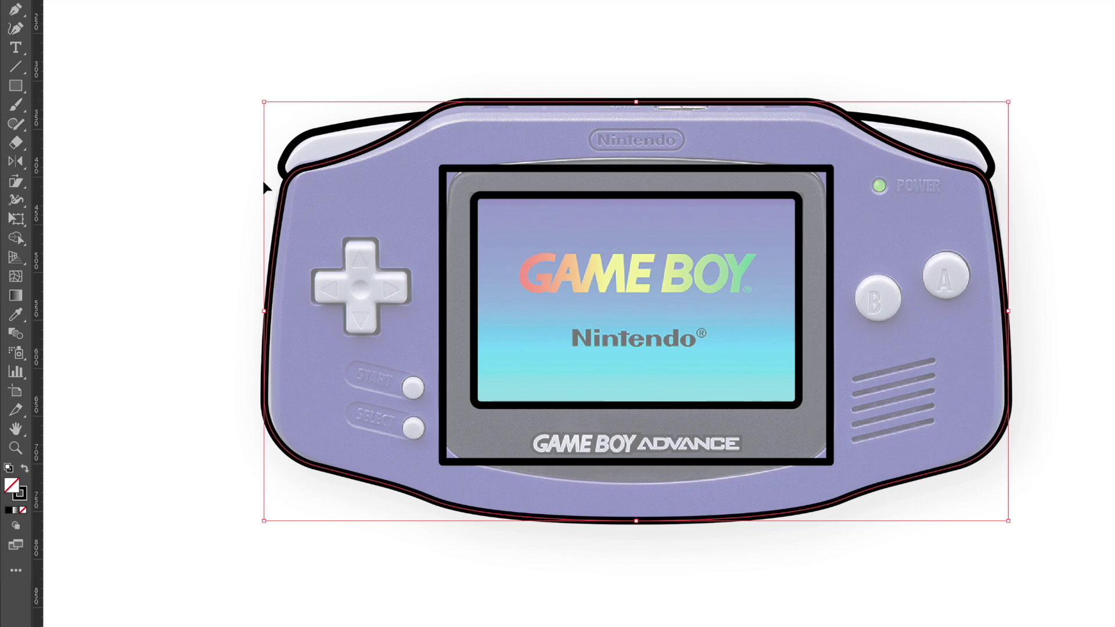
left_click_drag(38, 197, 636, 103)
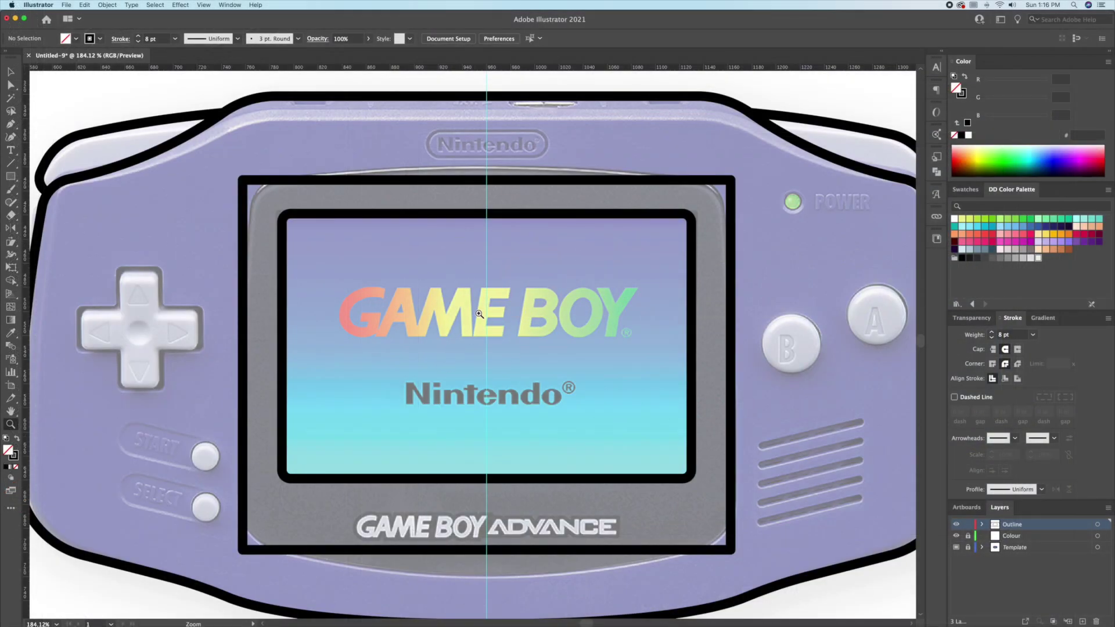
left_click_drag(479, 314, 468, 294)
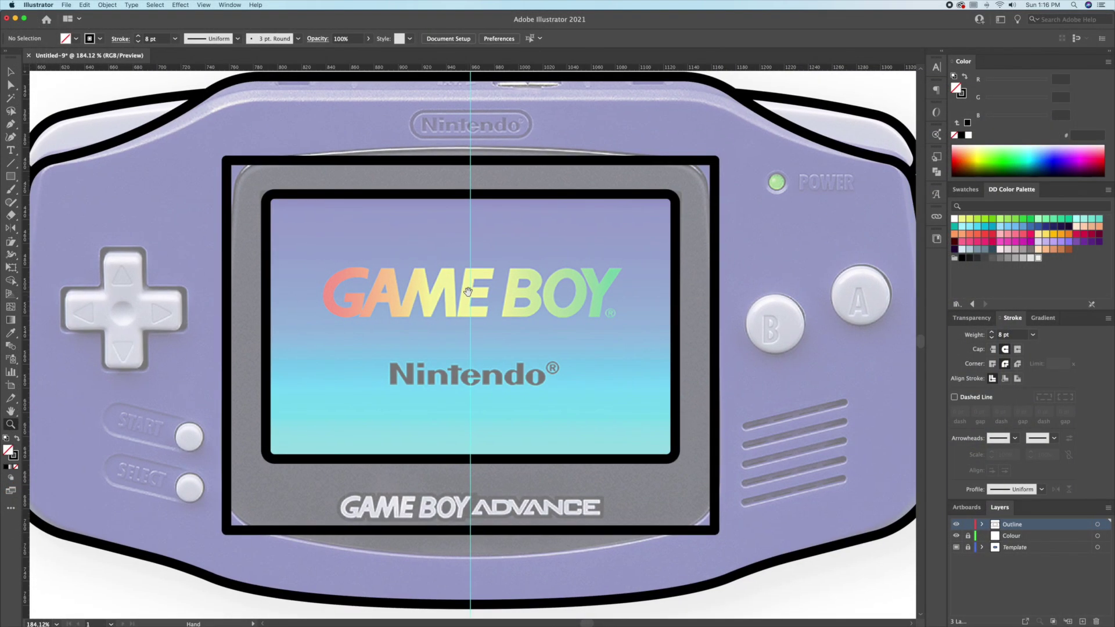
Step: Bend the bezel outline's top edge upward and its bottom edge downward at the centre guide with the Curvature Tool
left_click(469, 165)
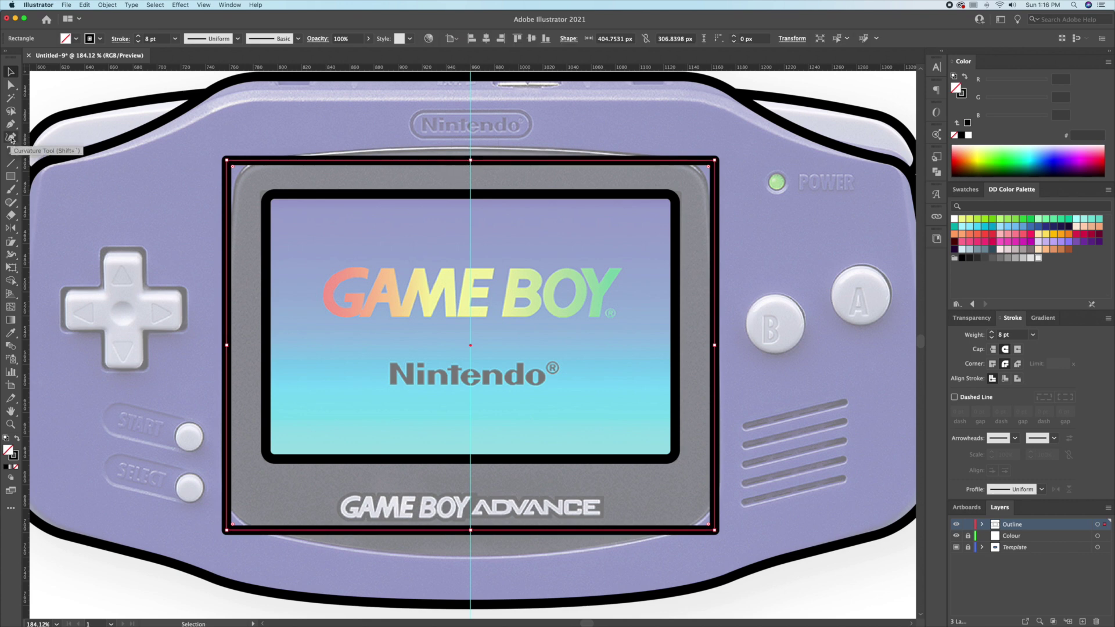
left_click(11, 138)
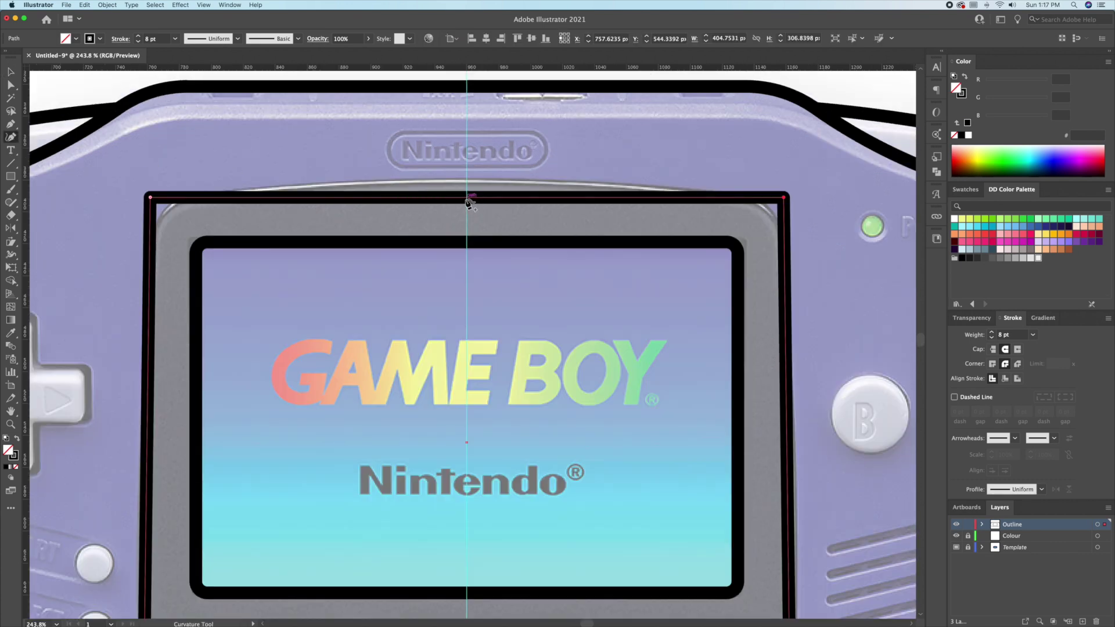
left_click_drag(468, 202, 469, 187)
scroll(459, 290, "down", 6)
left_click_drag(444, 371, 438, 428)
key("super+shift+a")
Step: Round the bezel outline's two lower corners to about 33 px
key("z")
left_click_drag(357, 406, 360, 462)
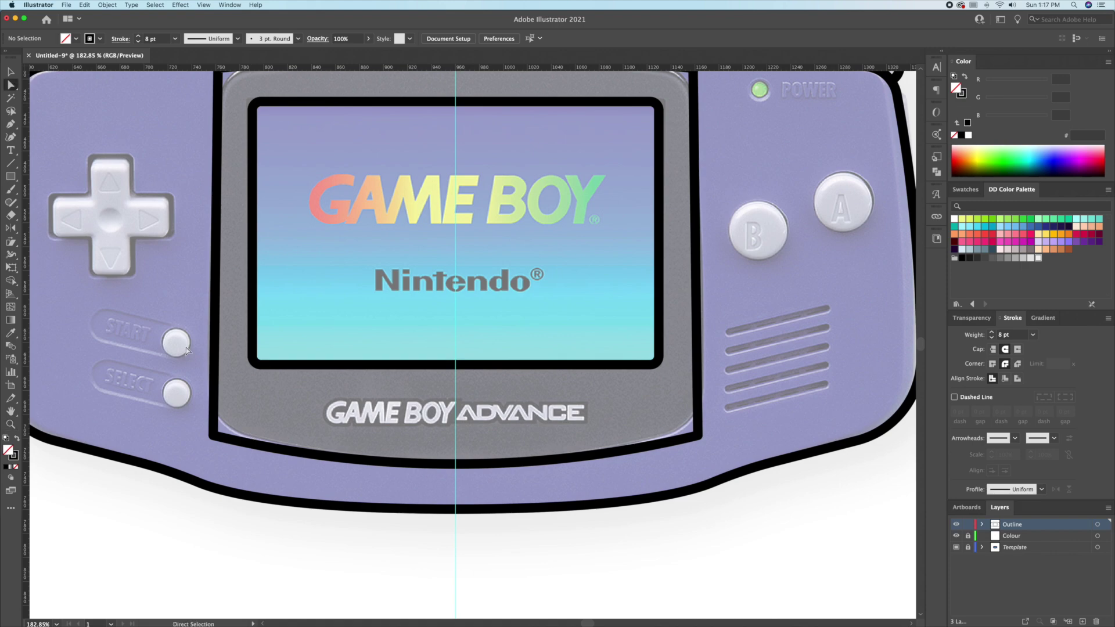
left_click(241, 453)
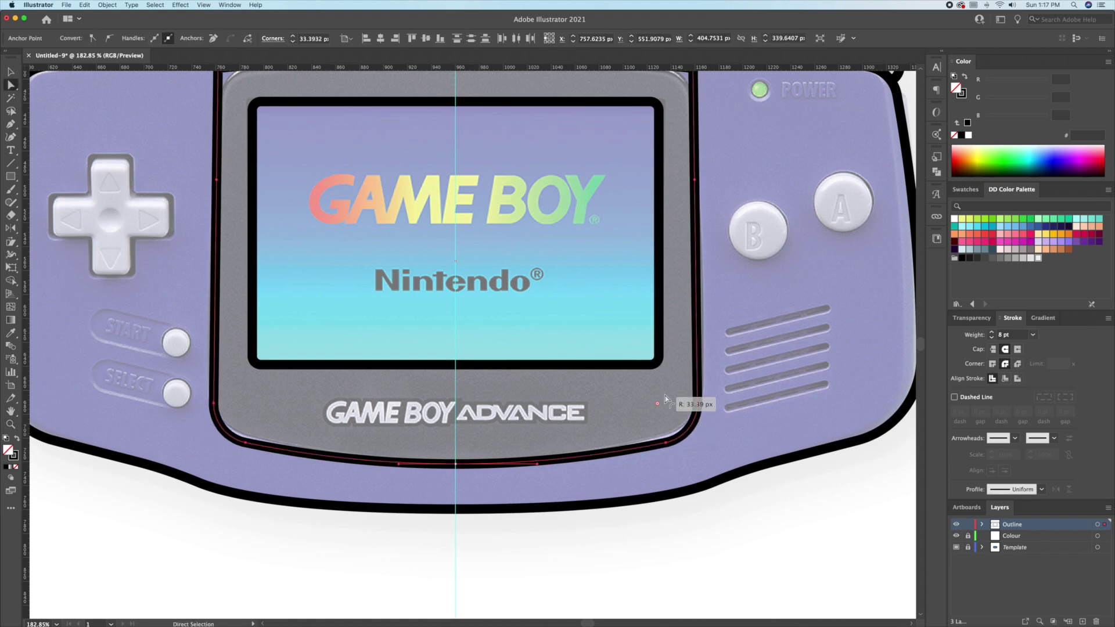
Step: Round the bezel outline's two upper corners together to match the photo
left_click_drag(377, 251, 386, 392)
left_click(228, 207)
left_click(702, 209, "shift")
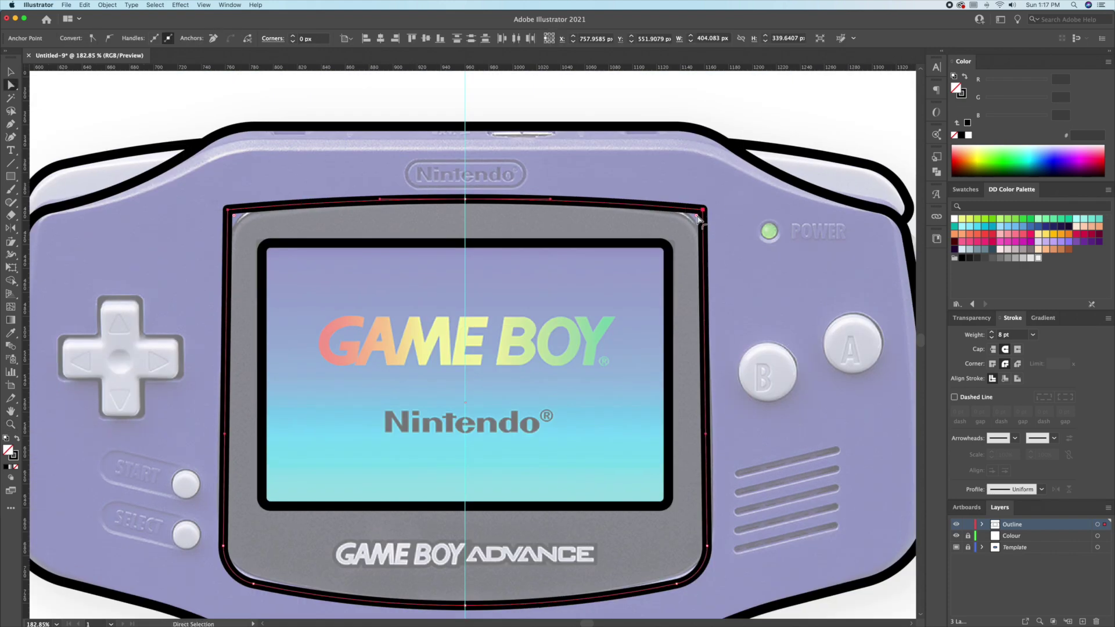
left_click_drag(693, 217, 668, 237)
left_click(598, 179)
Step: Draw a rectangle about 33 by 98 px over the vertical arm of the D-pad
key("z")
left_click_drag(624, 176, 550, 204)
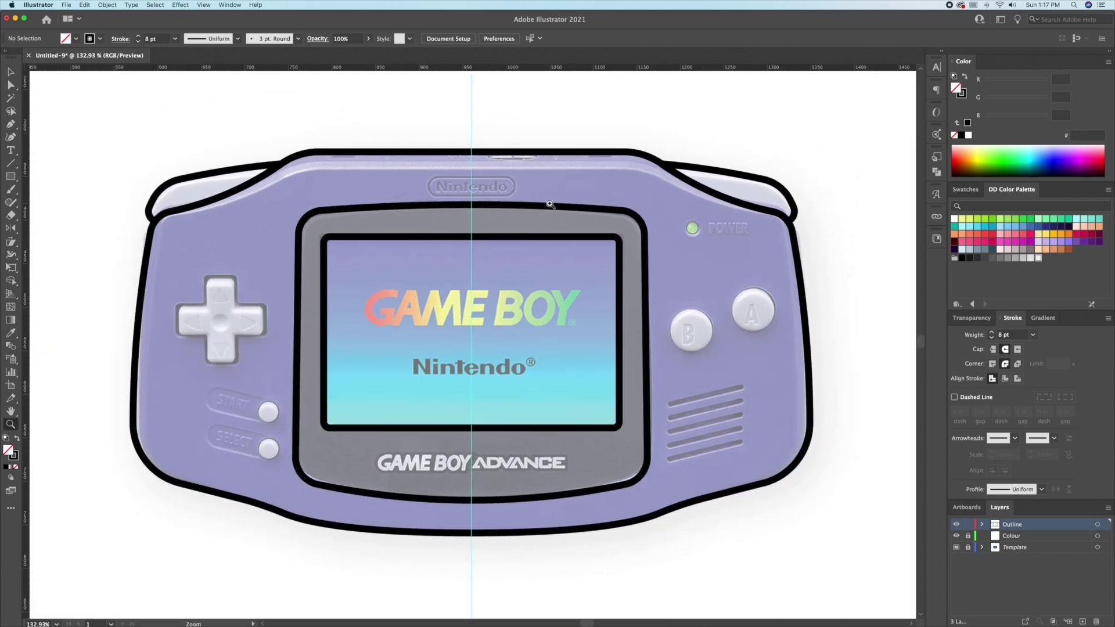
left_click_drag(226, 289, 314, 260)
left_click_drag(278, 295, 383, 247)
left_click(17, 183)
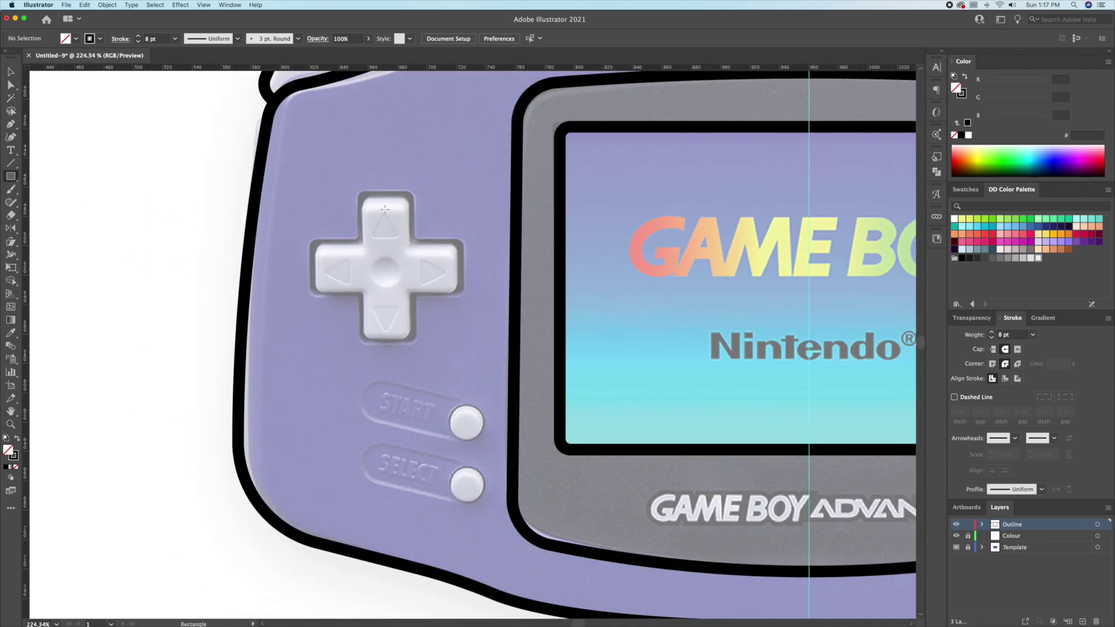
left_click_drag(360, 195, 411, 342)
key("v")
left_click(420, 359)
Step: Rotate a copy of the D-pad rectangle by 90° to cover the horizontal arm
left_click(399, 238)
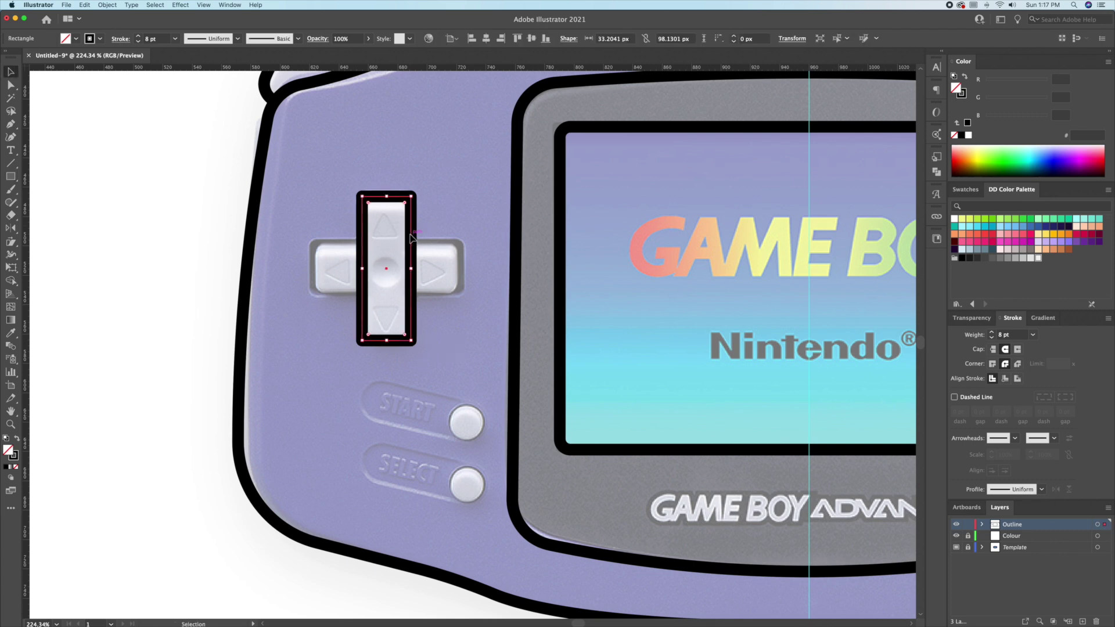
key("r")
left_click_drag(411, 196, 473, 273)
key("v")
left_click(452, 205)
Step: Unite the two crossing D-pad rectangles into a single cross outline with Pathfinder
key("super+a")
left_click(936, 171)
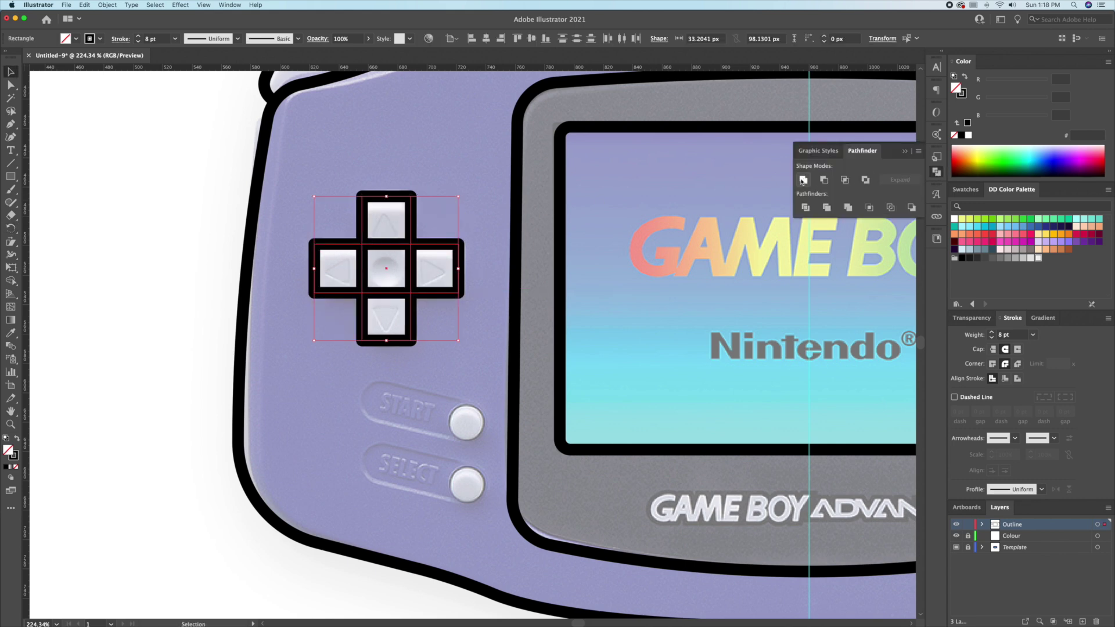
left_click(801, 179)
left_click(457, 168)
Step: Round the corners of the D-pad's cross outline with the Direct Selection Tool
key("z")
left_click_drag(354, 191, 365, 189)
key("v")
left_click(435, 227)
left_click(11, 85)
key("super+a")
left_click_drag(484, 318, 476, 319)
Step: Draw a circle about 25 px across around the round START button
left_click_drag(334, 296, 396, 357)
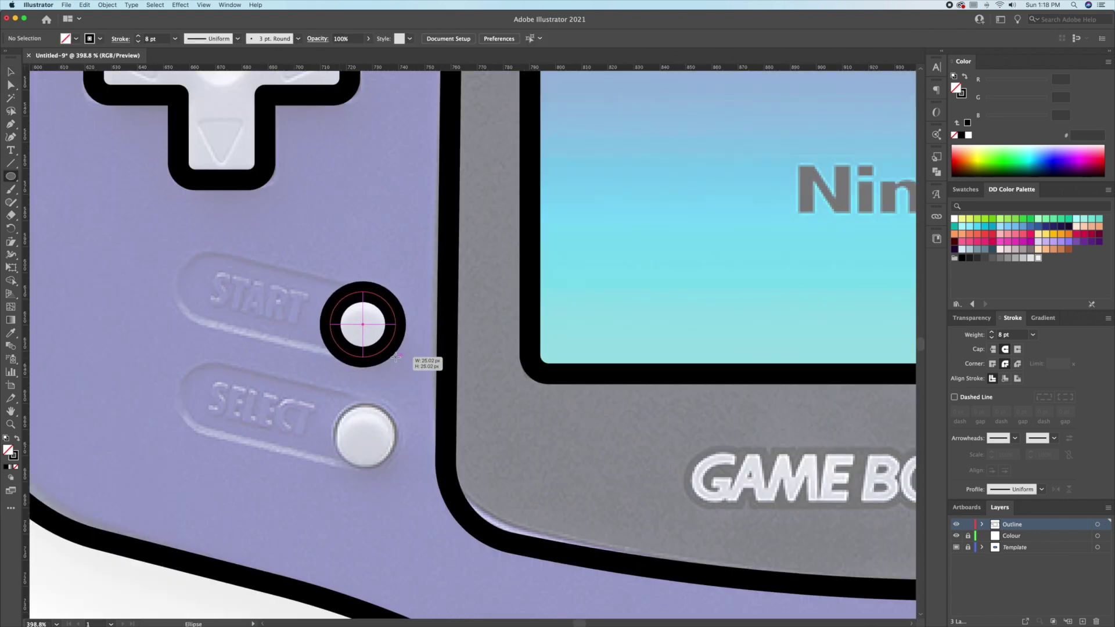
key("v")
left_click(390, 386)
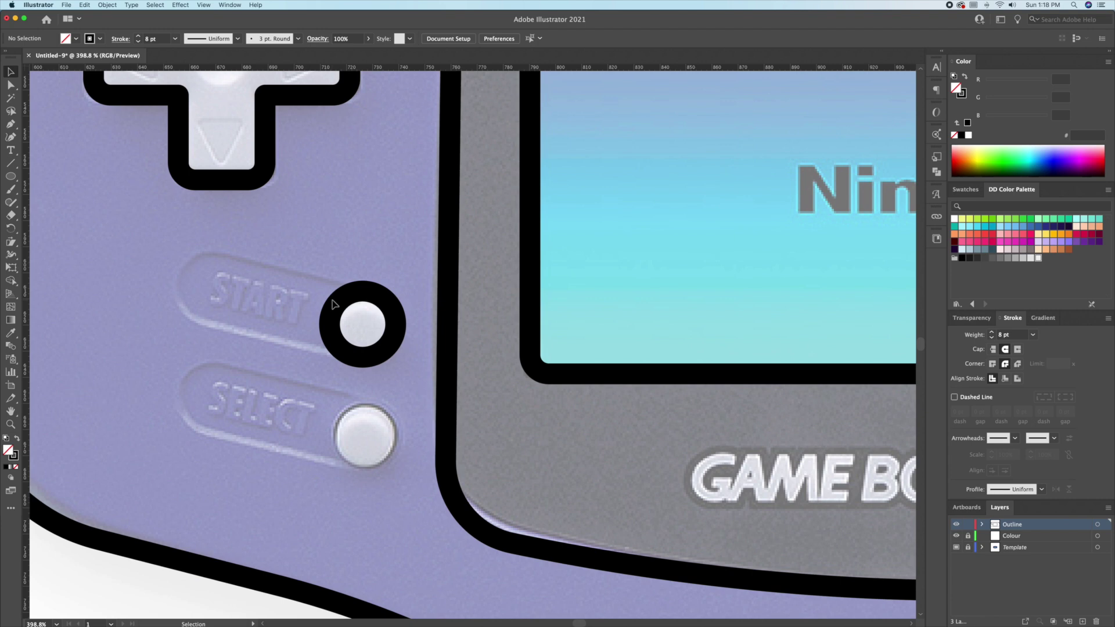
Step: Copy the START button's circle to the far end of its label recess and cut the copy to an open half-circle
scroll(337, 302, "left", 5)
left_click_drag(481, 361, 325, 362)
left_click(17, 91)
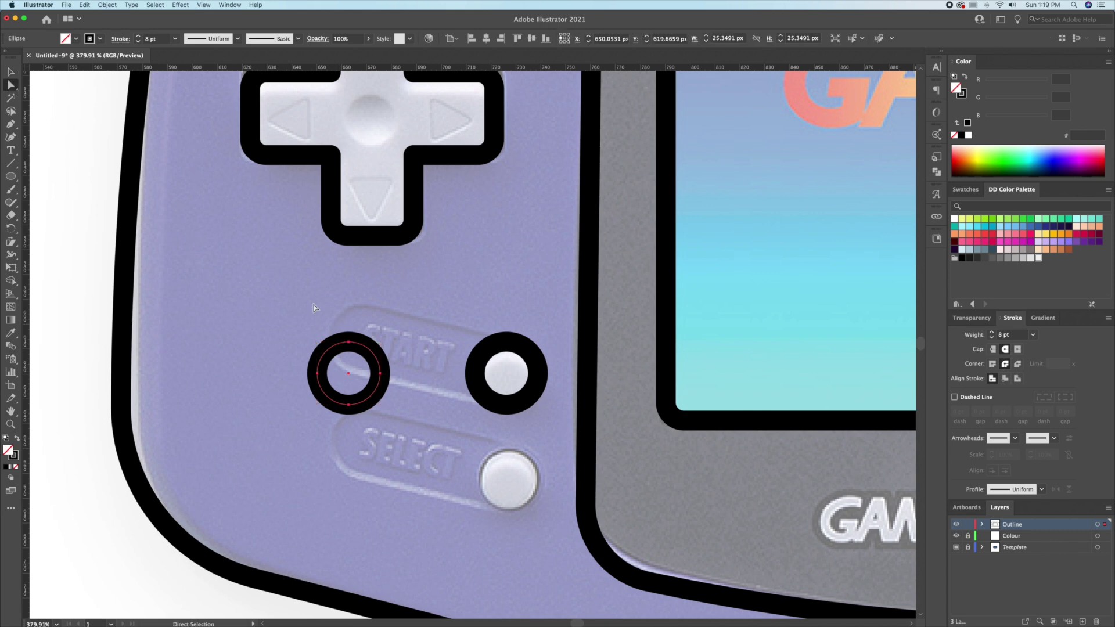
left_click(380, 373)
key("Delete")
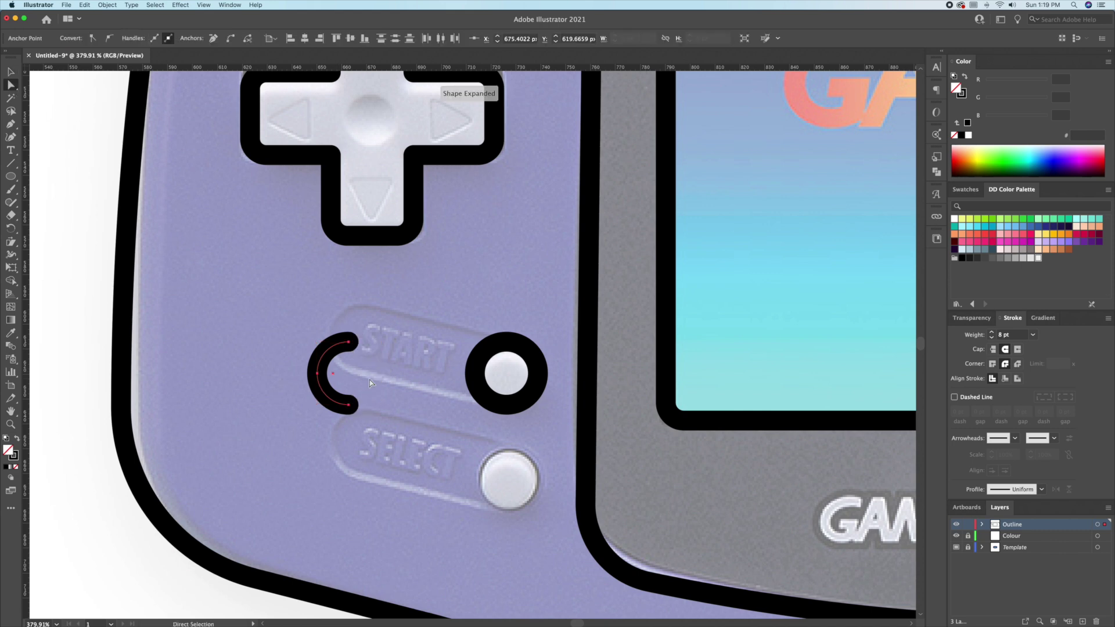
Step: Extend the half-circle with the Pen tool into a capsule shape ending at the START button's circle
left_click(10, 123)
left_click(351, 344)
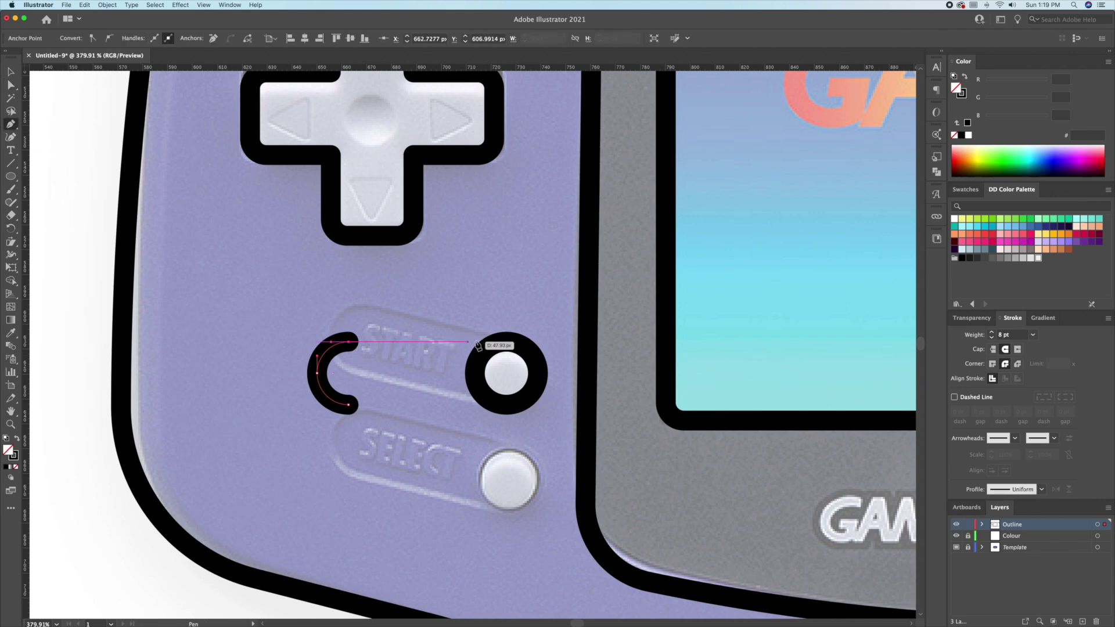
left_click(507, 341)
left_click(506, 404)
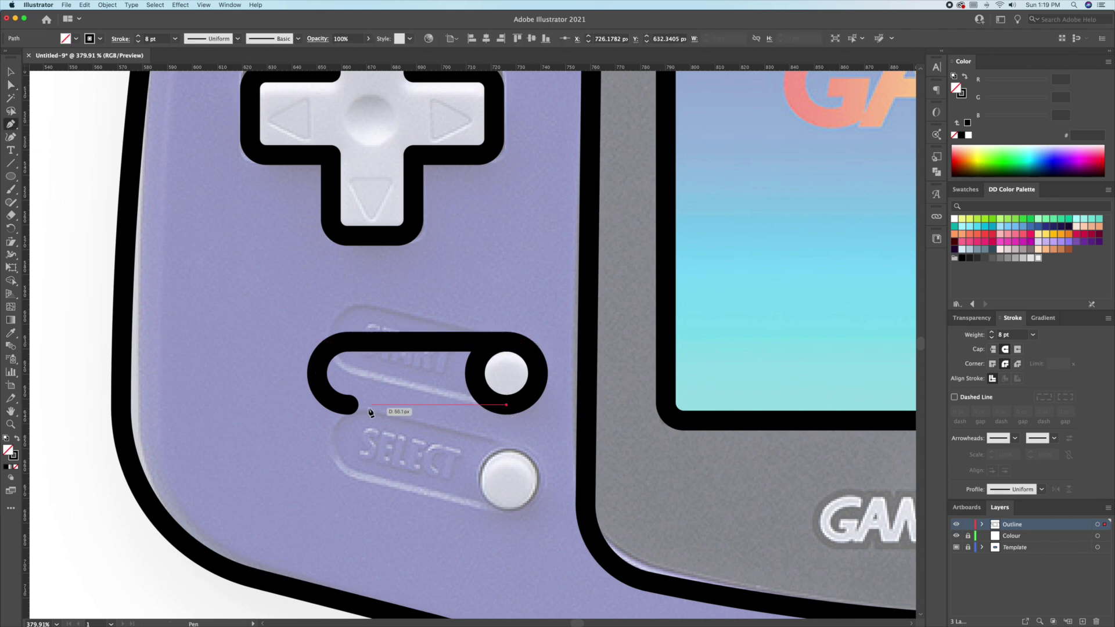
left_click(349, 404)
Step: Shorten the START capsule by shifting its left-end anchor points inward
key("v")
left_click(364, 436)
key("a")
left_click_drag(380, 319, 295, 431)
key("shift+Right")
key("Left")
key("v")
Step: Rotate the START capsule to match the slanted recess and align it with the round button
left_click(438, 316)
left_click(537, 348)
key("r")
left_click_drag(373, 324, 355, 301)
key("v")
left_click_drag(438, 340, 430, 328)
left_click_drag(536, 352, 542, 351)
Step: Duplicate the START capsule and circle down over the SELECT button
left_click(515, 286)
scroll(517, 285, "down", 2)
left_click_drag(525, 281, 443, 466)
left_click(432, 505)
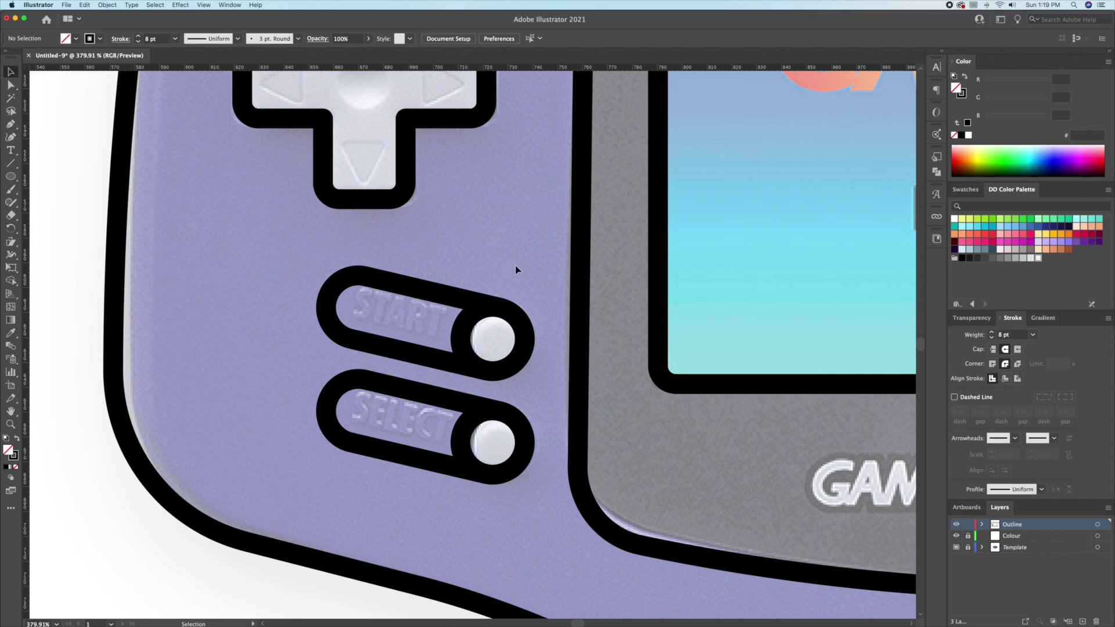
left_click(479, 310)
left_click(462, 266)
left_click_drag(412, 290, 356, 271)
key("super+z")
left_click(527, 277)
Step: Clean up the overlapping capsule and circle shapes of the START and SELECT buttons with the Shape Builder tool
left_click(435, 344)
left_click(11, 281)
left_click(392, 307)
key("v")
left_click(455, 261)
left_click_drag(436, 436, 438, 434)
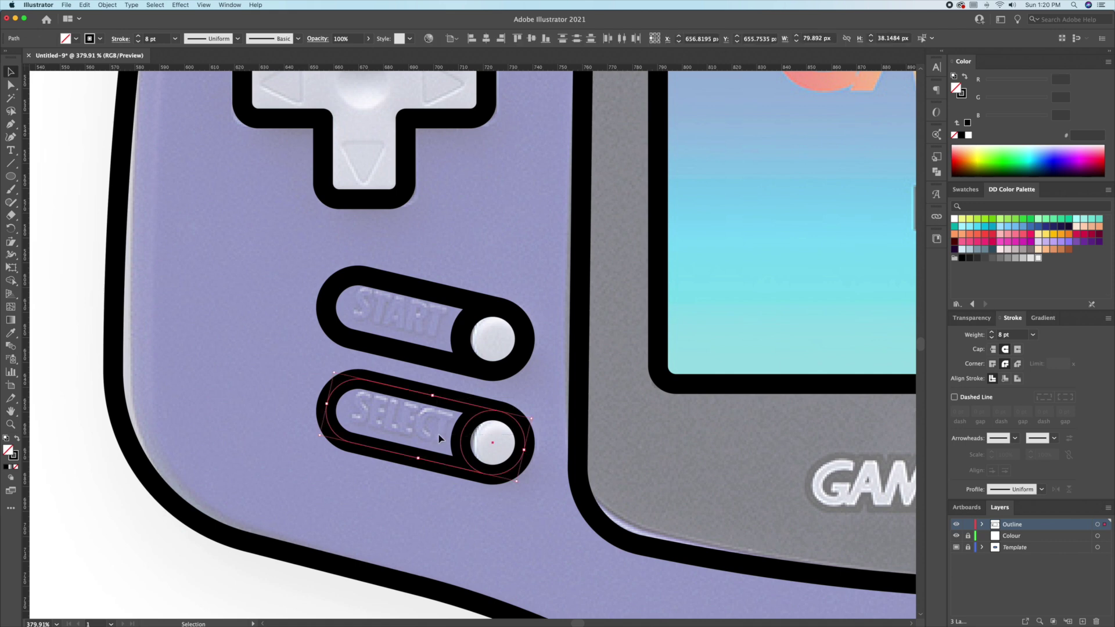
key("shift+m")
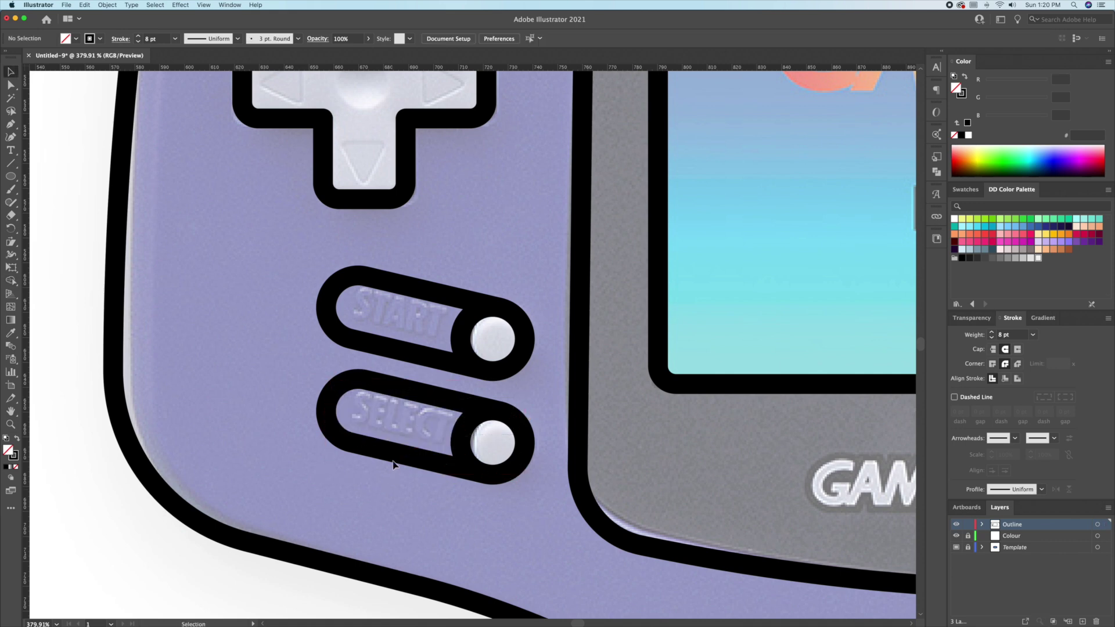
left_click(394, 461)
key("v")
left_click(436, 514)
Step: Draw a small circle around the green POWER light with the Ellipse tool
key("z")
left_click_drag(439, 510, 371, 511)
left_click_drag(778, 348, 427, 340)
left_click_drag(712, 315, 643, 358)
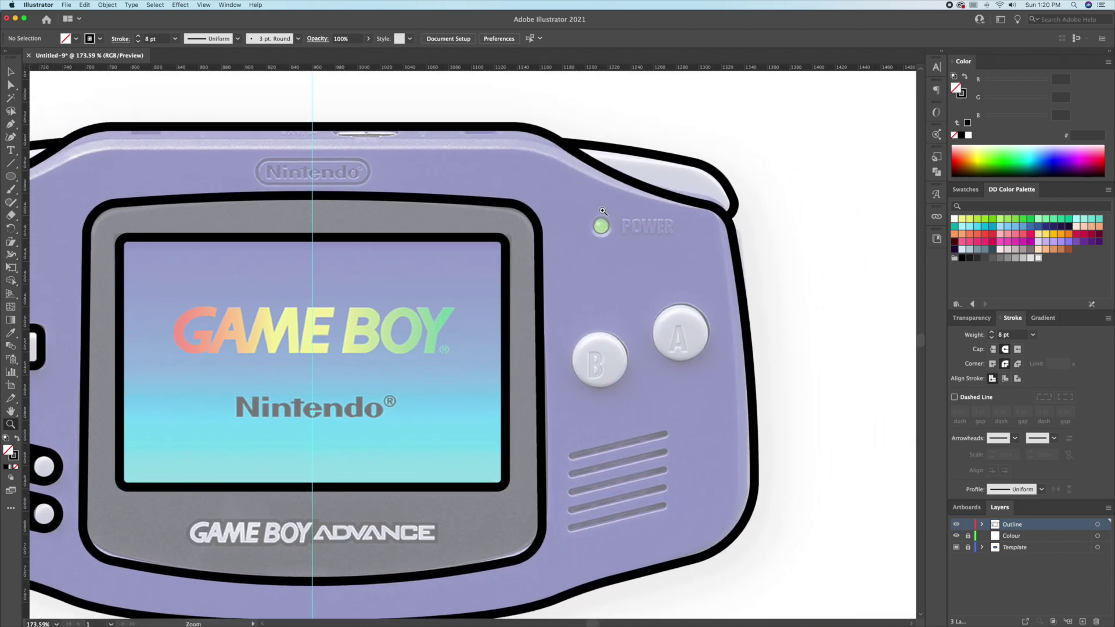
left_click_drag(690, 219, 749, 219)
left_click(11, 177)
left_click_drag(519, 234, 542, 249)
key("v")
left_click(549, 264)
Step: Draw matching circles around the B and A buttons
scroll(549, 264, "down", 3)
left_click(11, 176)
mouse_move(511, 422)
left_mouse_down()
mouse_move(567, 479)
mouse_move(678, 413)
mouse_move(708, 410)
left_mouse_up()
key("v")
left_click(679, 530)
Step: Draw a line about 85 px wide over the top speaker slot and tilt it to the slot's slope
left_click_drag(679, 530, 550, 378)
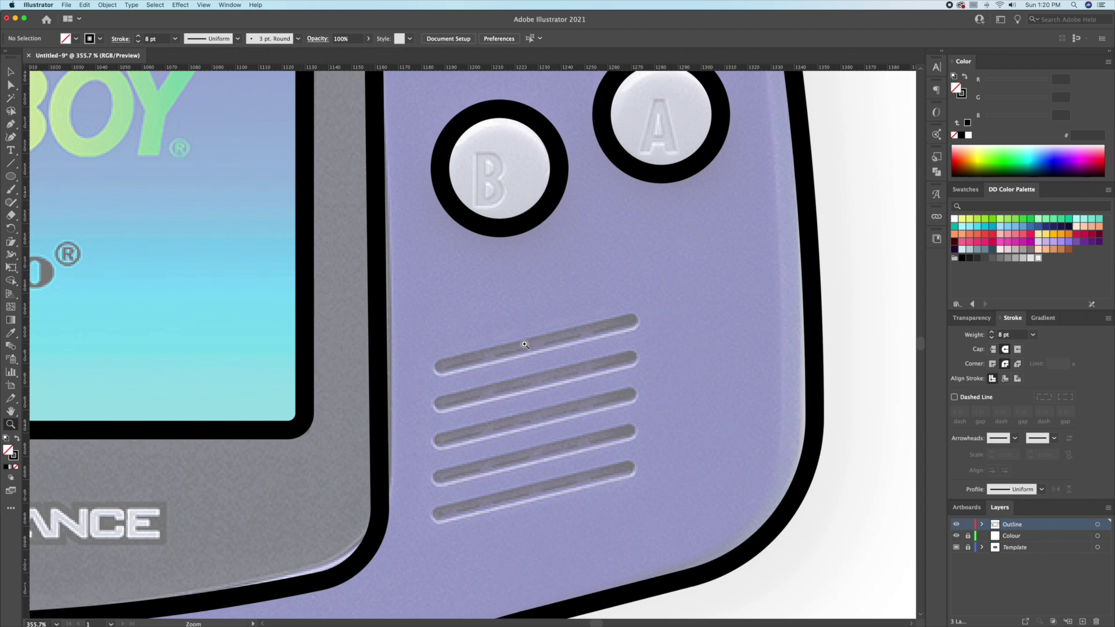
left_click(437, 367)
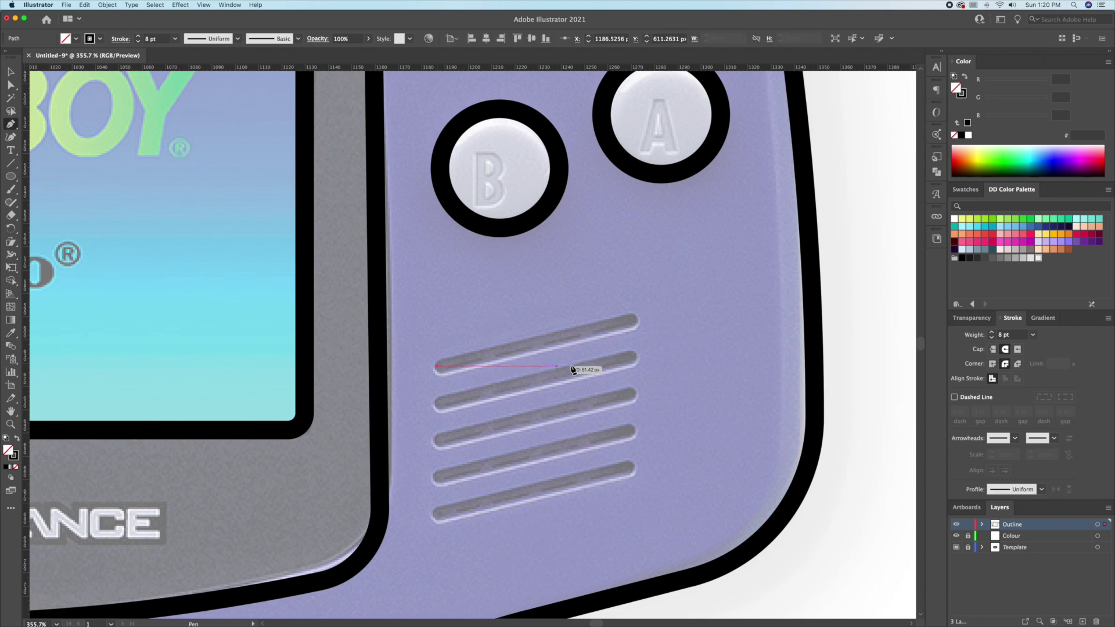
left_click(636, 366)
key("v")
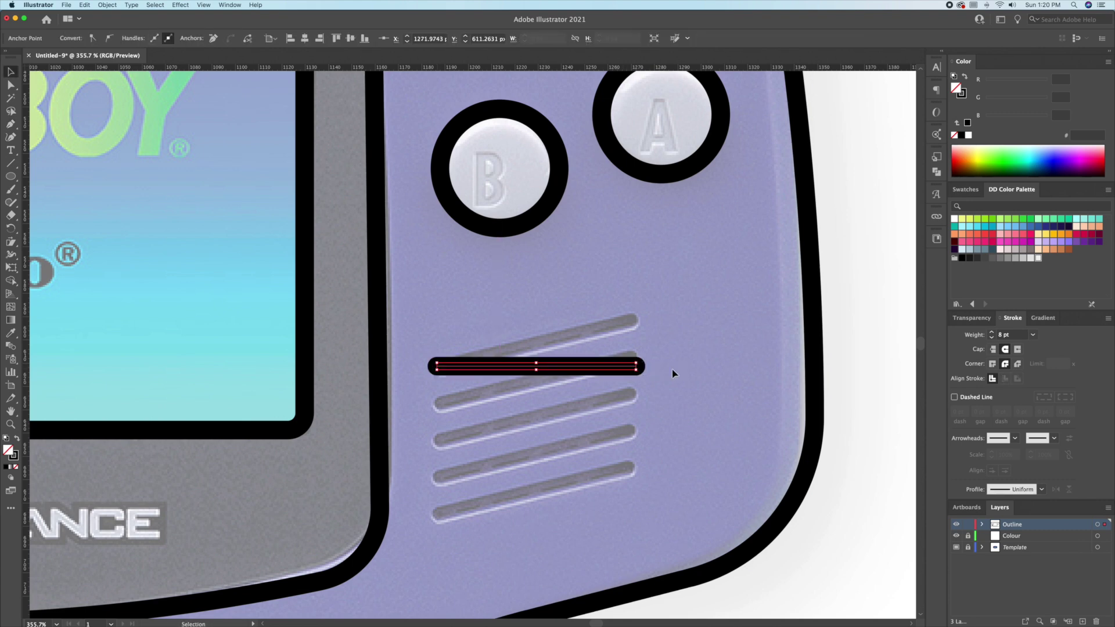
left_click(655, 354)
left_click_drag(637, 366, 635, 323)
key("v")
left_click(695, 357)
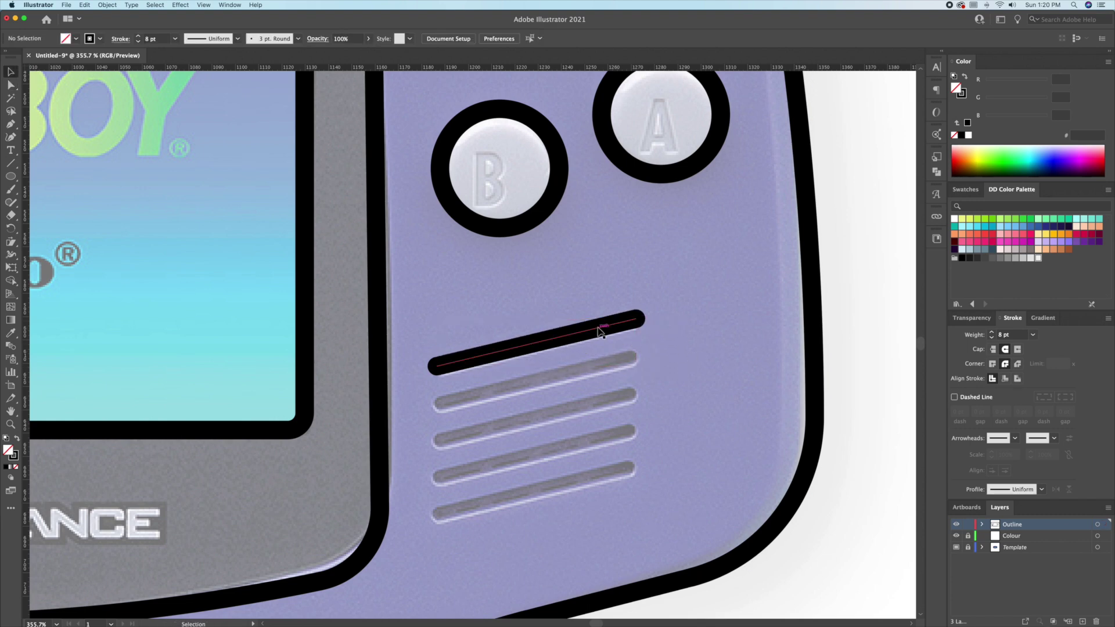
Step: Duplicate the speaker line down onto the second slot and repeat the transformation to cover all five slots
left_click_drag(600, 331, 602, 367)
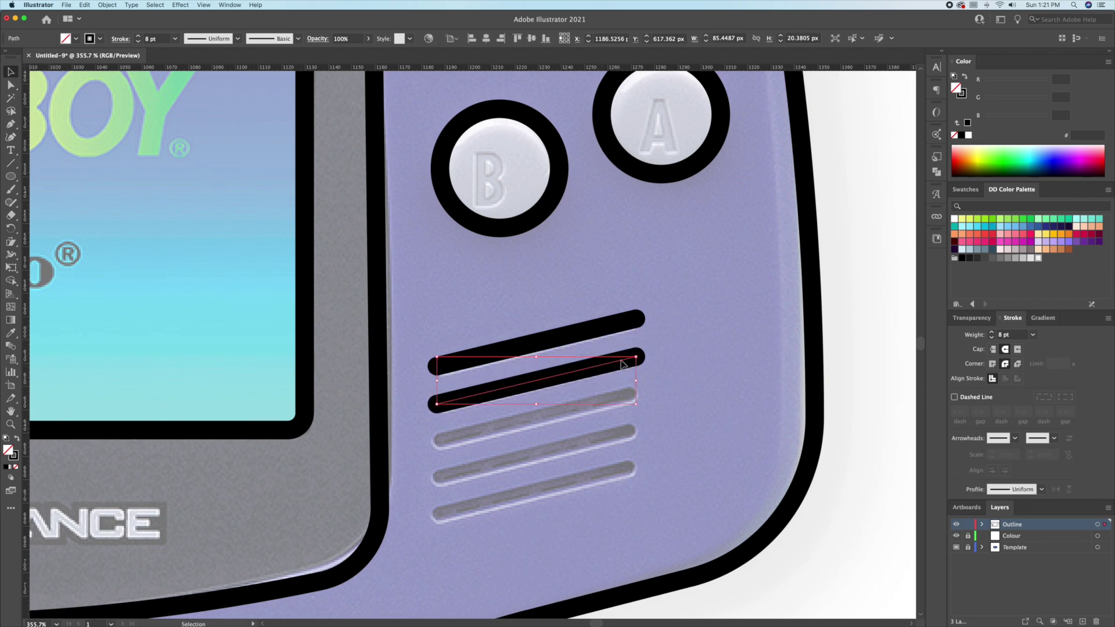
key("super+d")
key("super+d")
key("super+d")
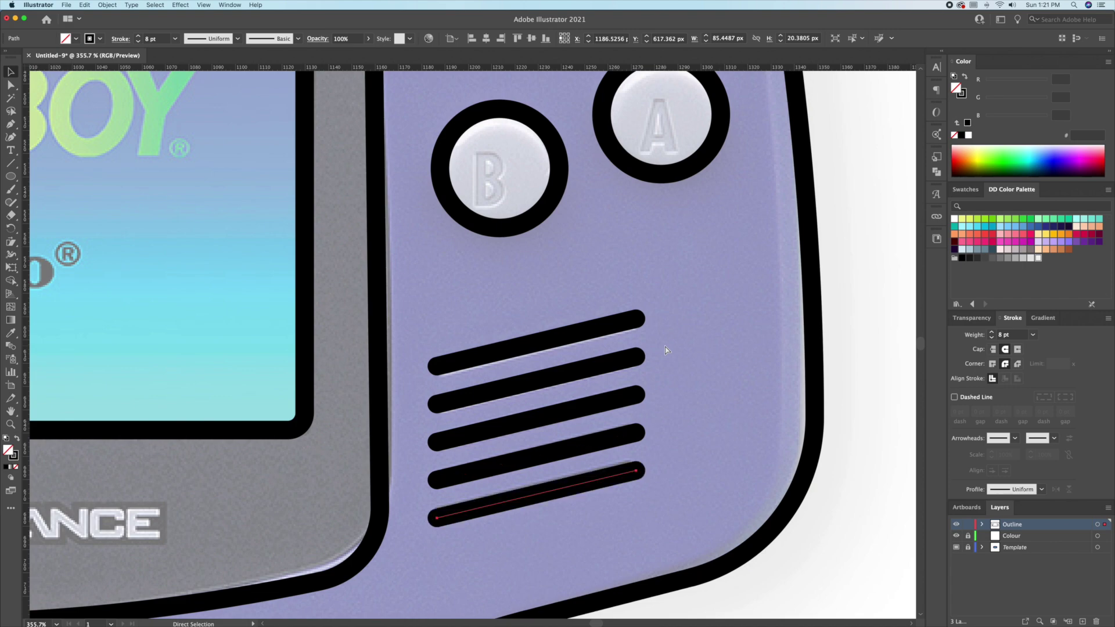
left_click(684, 350)
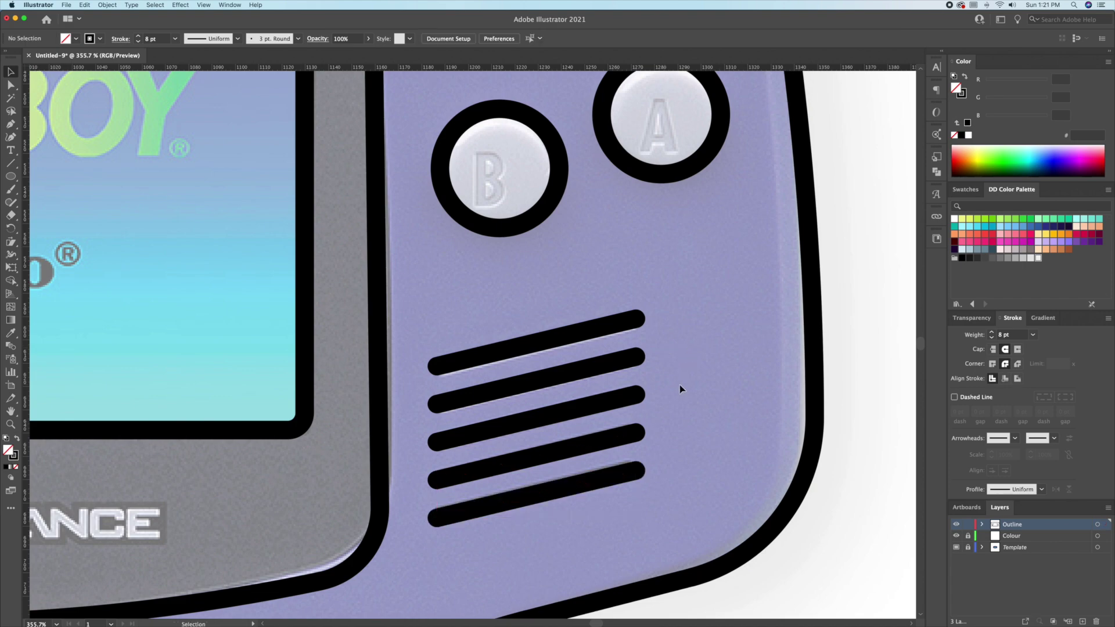
Step: Convert the five speaker lines into filled shapes with Outline Stroke
left_click_drag(604, 438, 570, 531)
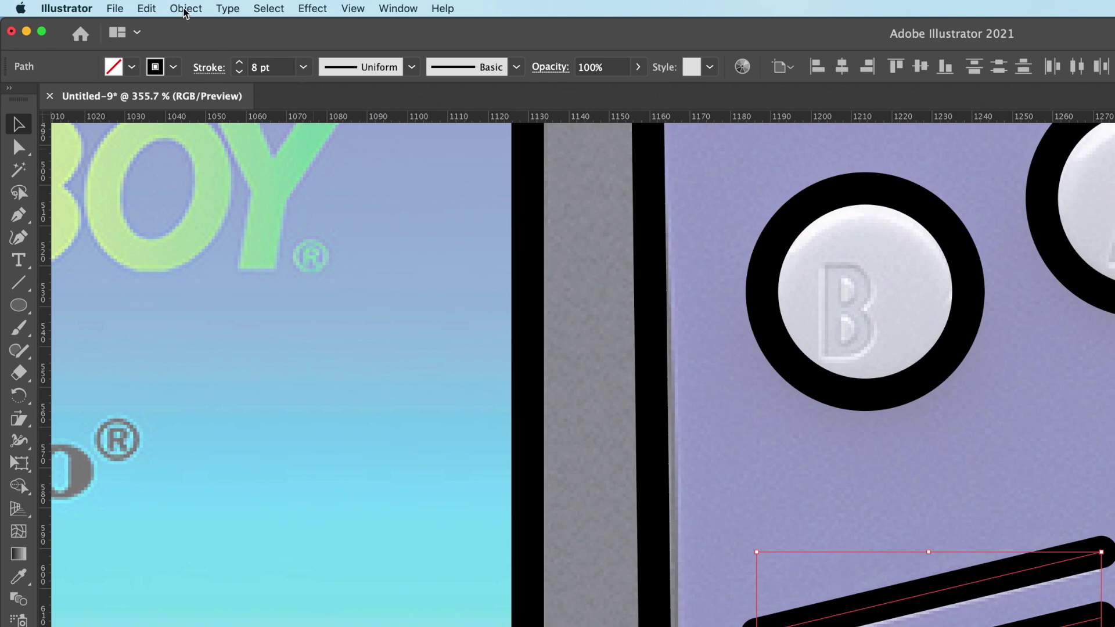
left_click(186, 8)
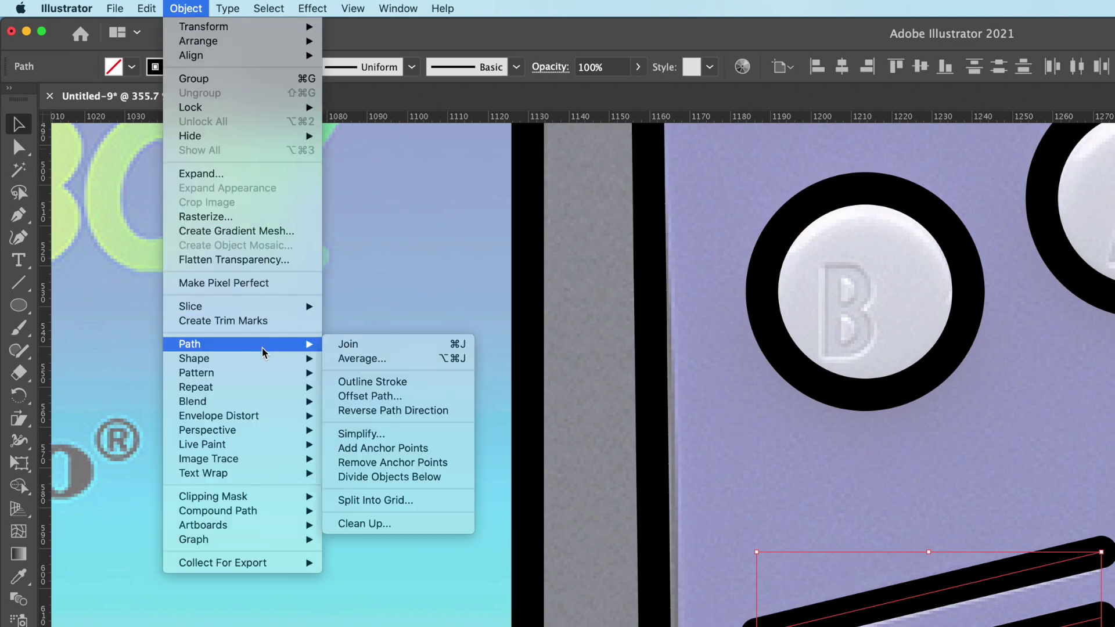
mouse_move(263, 359)
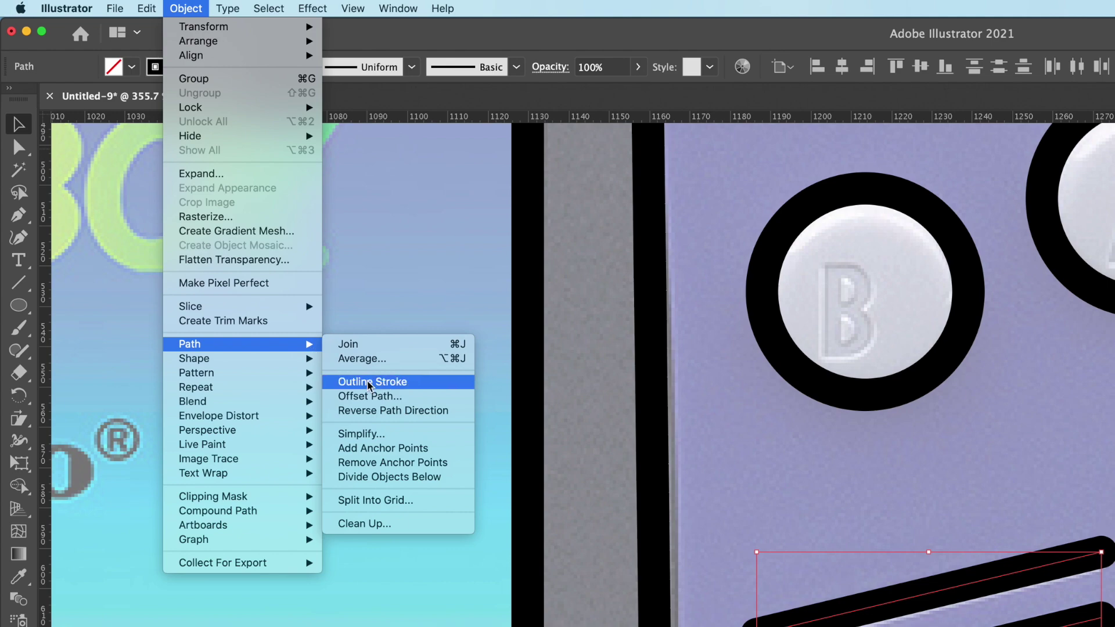
left_click(383, 384)
left_click(894, 527)
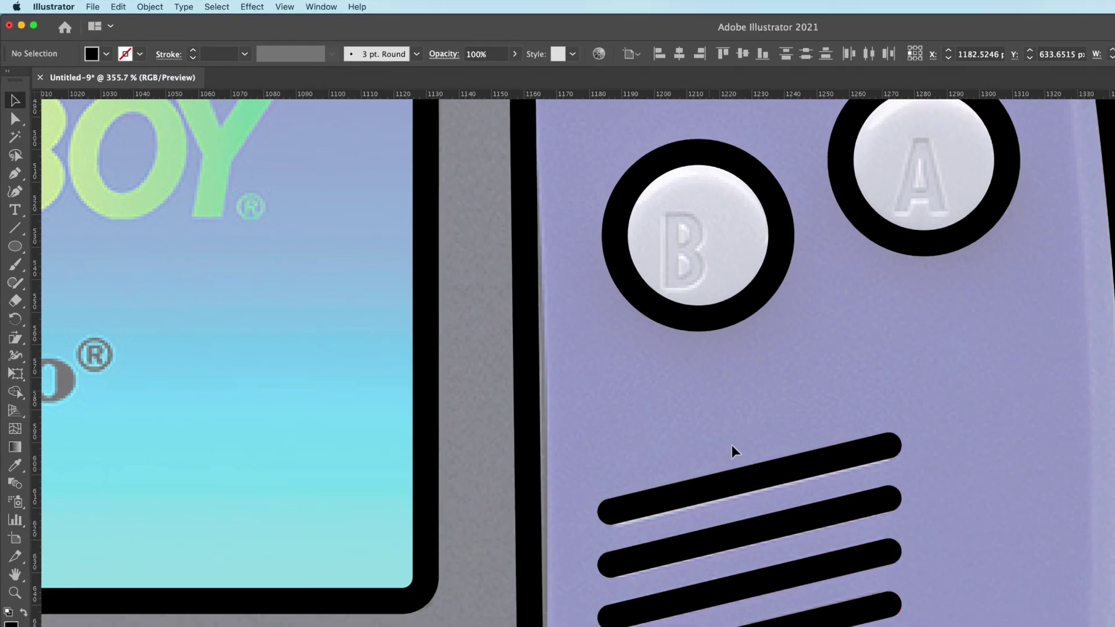
Step: Duplicate the console's body outline slightly downward and open the copy in isolation mode
key("z")
left_click_drag(682, 375, 486, 235)
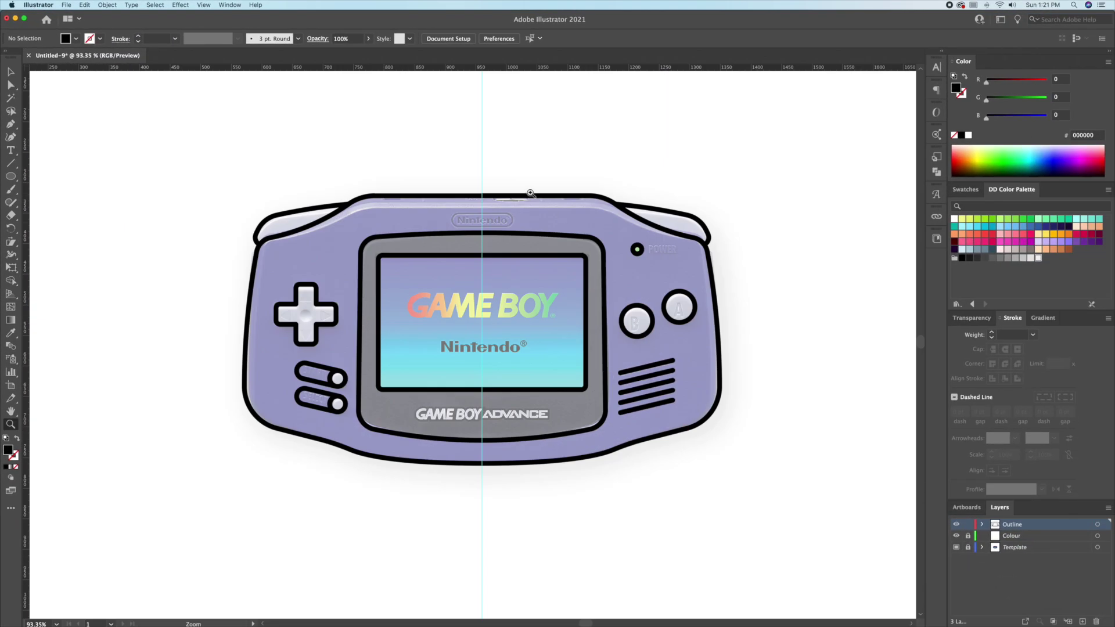
left_click_drag(526, 194, 618, 193)
key("space")
left_click_drag(113, 264, 150, 250)
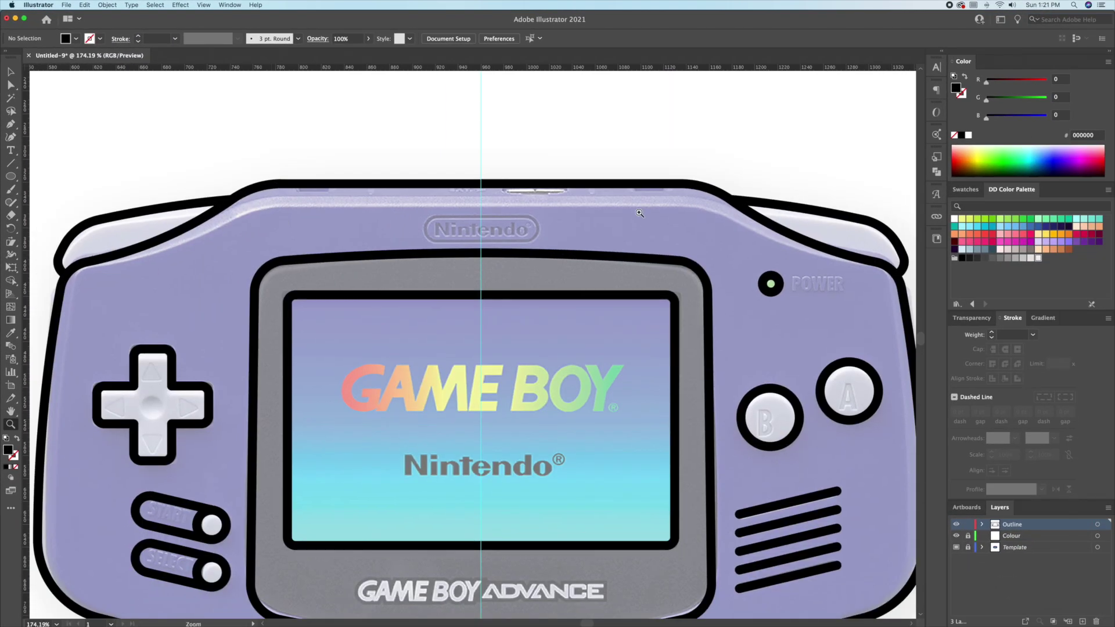
key("v")
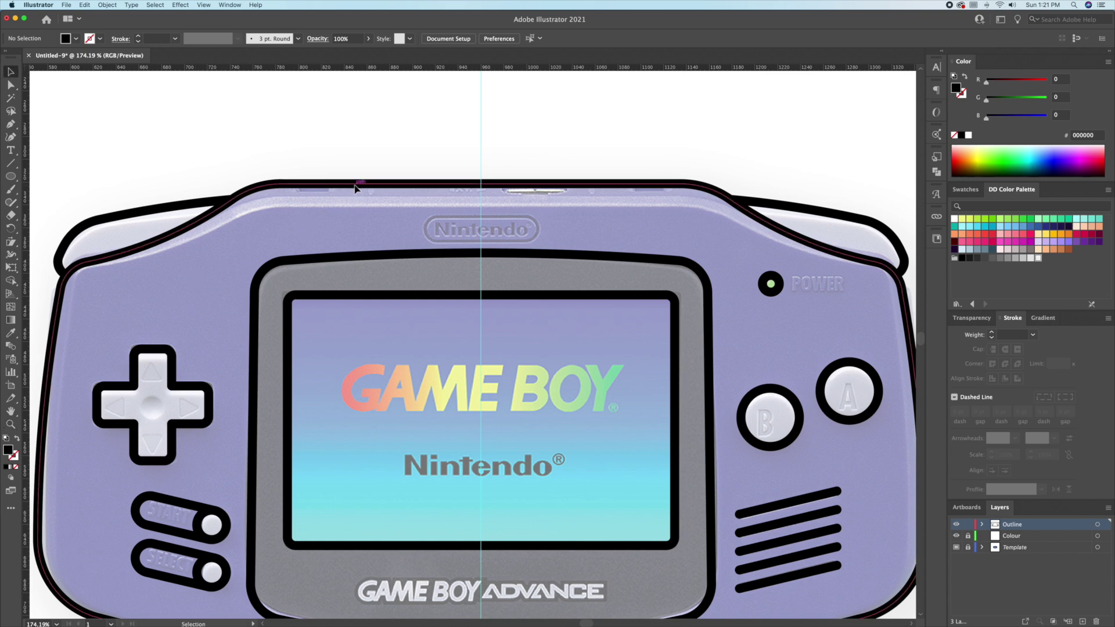
left_click(363, 184)
left_click_drag(364, 186, 423, 179)
scroll(362, 209, "down", 1)
key("space")
key("super+z")
left_click(427, 159)
left_click(391, 121)
double_click(392, 177)
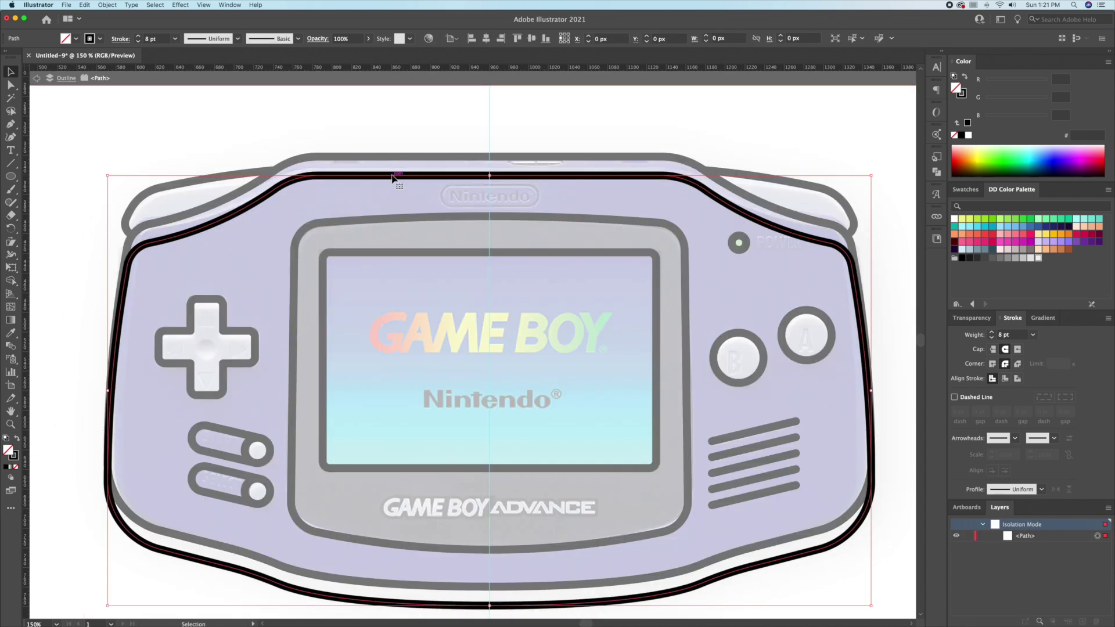
Step: Delete the left and right side segments of the copied outline to separate its upper section from the lower one
scroll(179, 247, "left", 3)
scroll(179, 248, "down", 2)
key("a")
key("Delete")
scroll(178, 248, "right", 3)
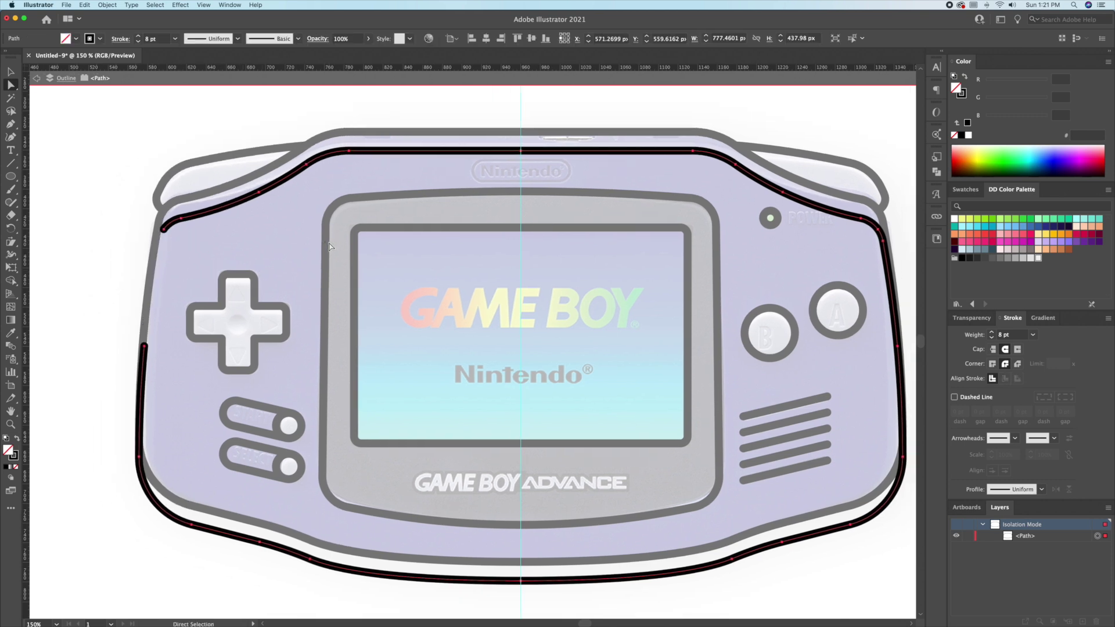
left_click(805, 240)
key("Delete")
left_click(800, 229)
key("Delete")
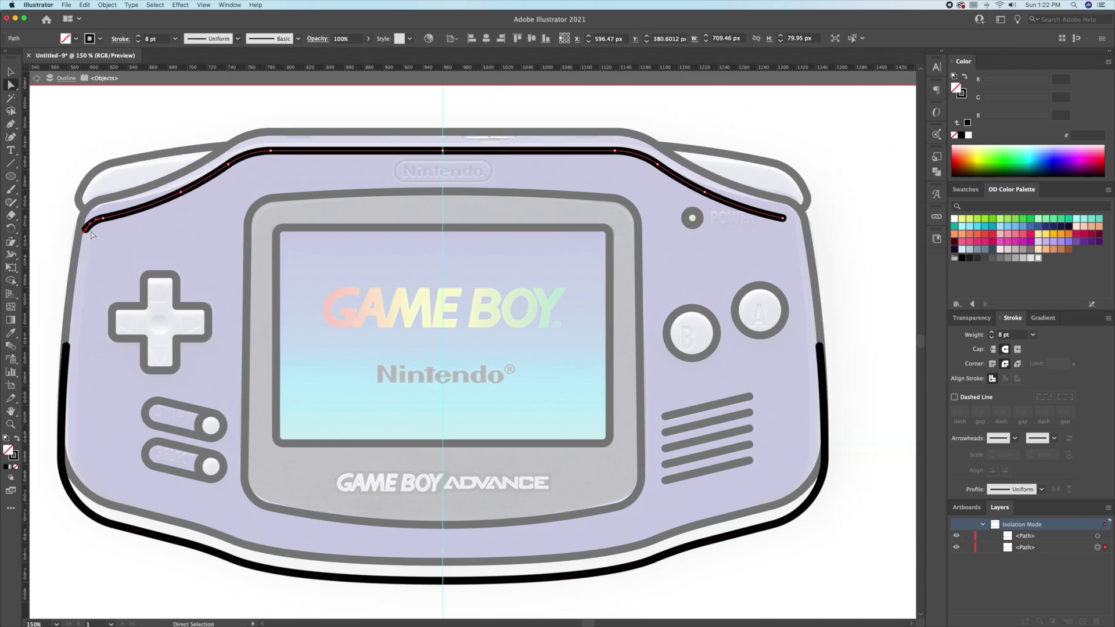
Step: Delete the copy's lower section and leftover left corner, keeping only the upper contour, and exit isolation mode
key("v")
left_click(59, 368)
key("Delete")
double_click(148, 237)
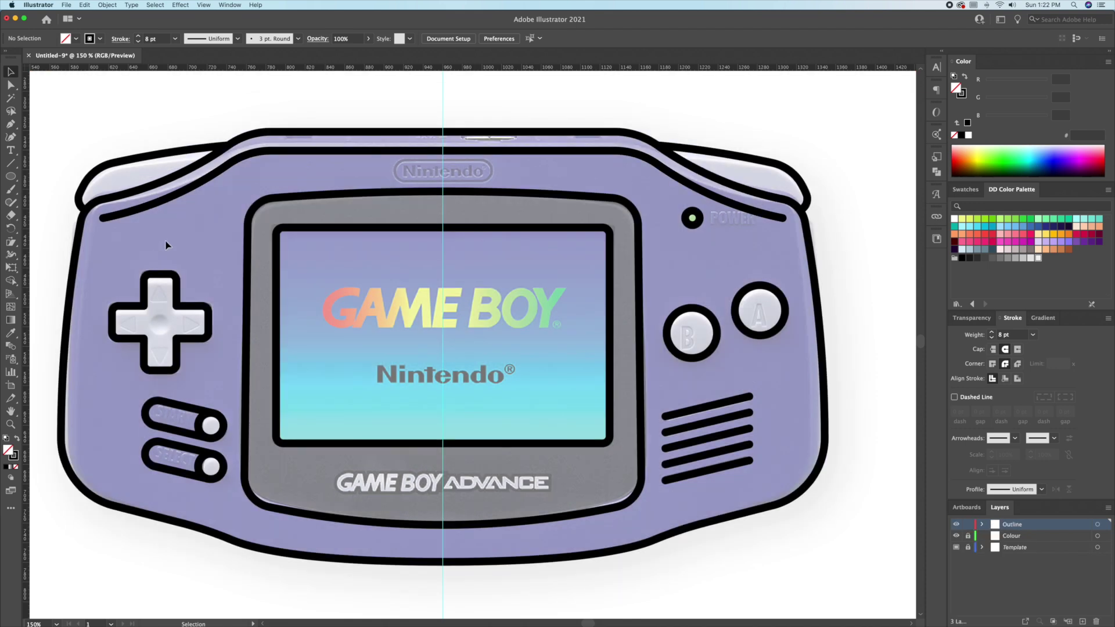
Step: Hide the Template layer
scroll(167, 245, "up", 2)
scroll(167, 245, "left", 2)
left_click(956, 546)
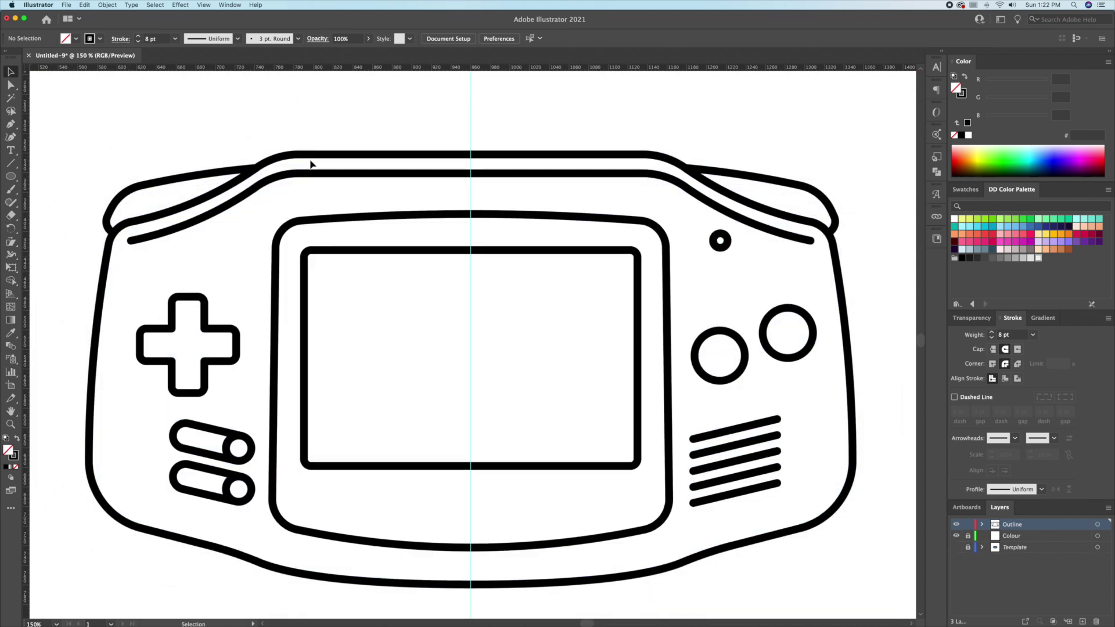
Step: Delete the right half of the inner top contour line so it ends at the vertical centre guide
key("a")
left_click(810, 241)
key("Delete")
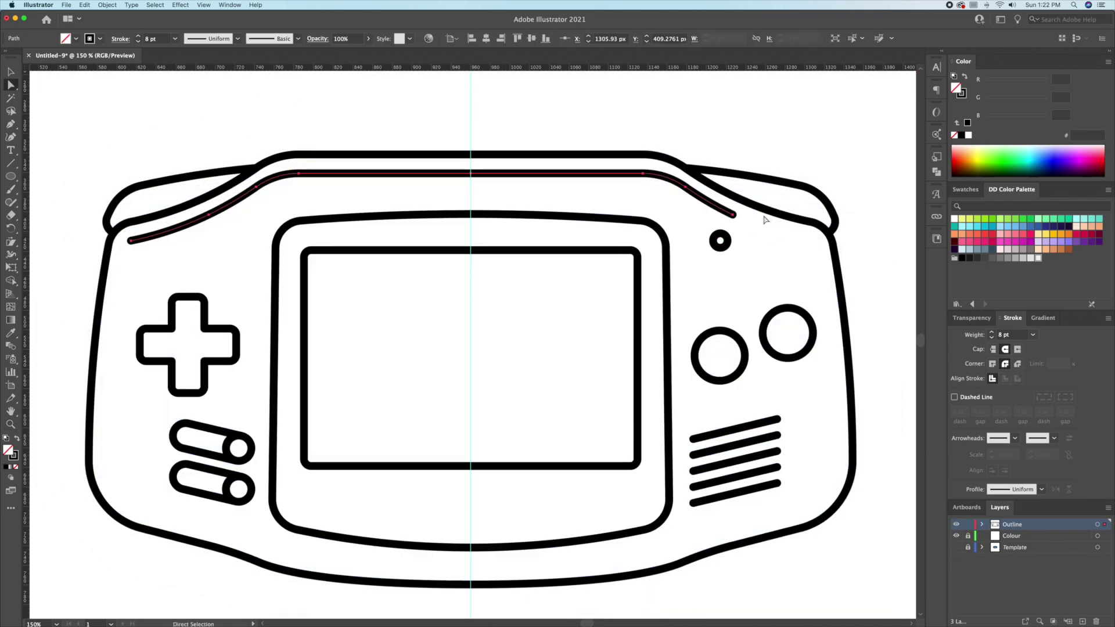
key("Delete")
left_click(642, 175)
key("Delete")
key("v")
left_click(420, 139)
Step: Set the inner contour's stroke weight to 8 pt and taper its left end to about 2.8 px with the Width tool
left_click_drag(329, 171, 438, 171)
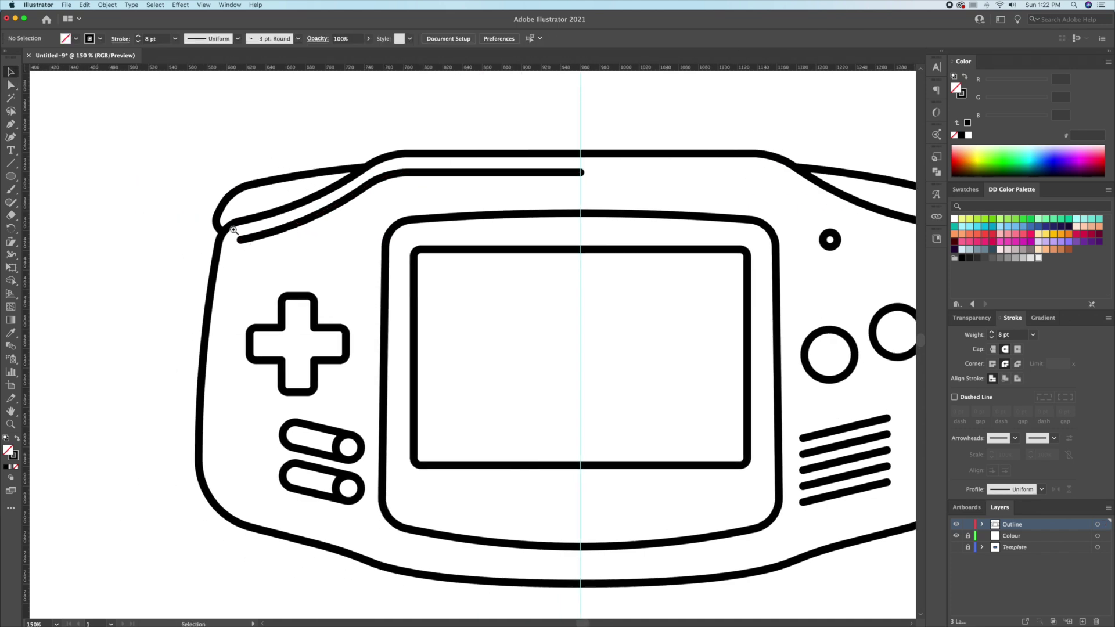
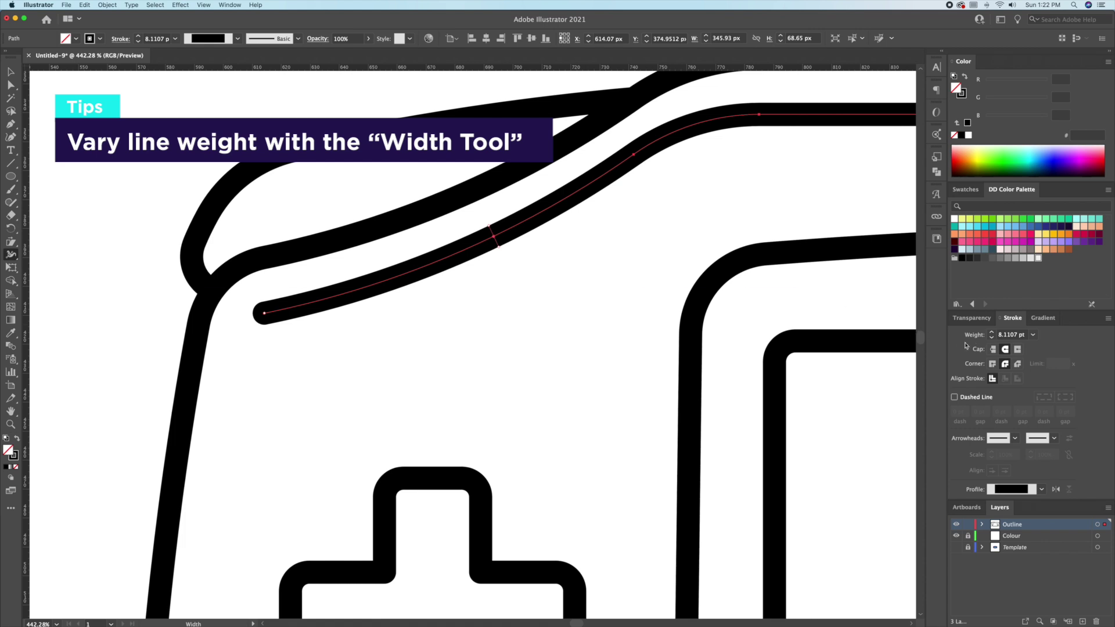
left_click(991, 338)
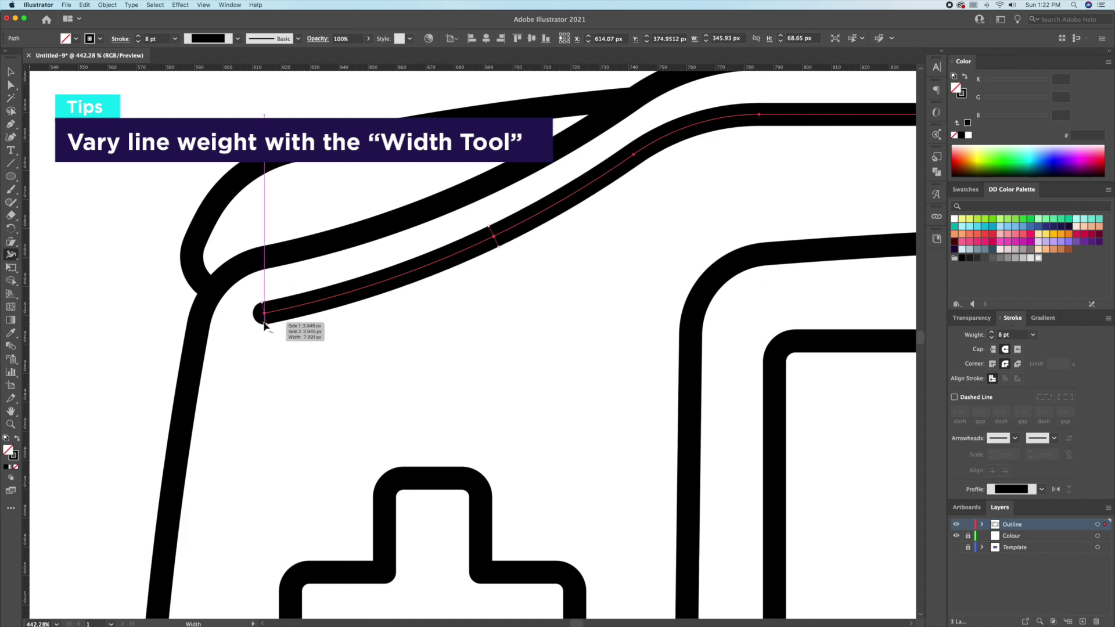
left_click_drag(267, 327, 265, 319)
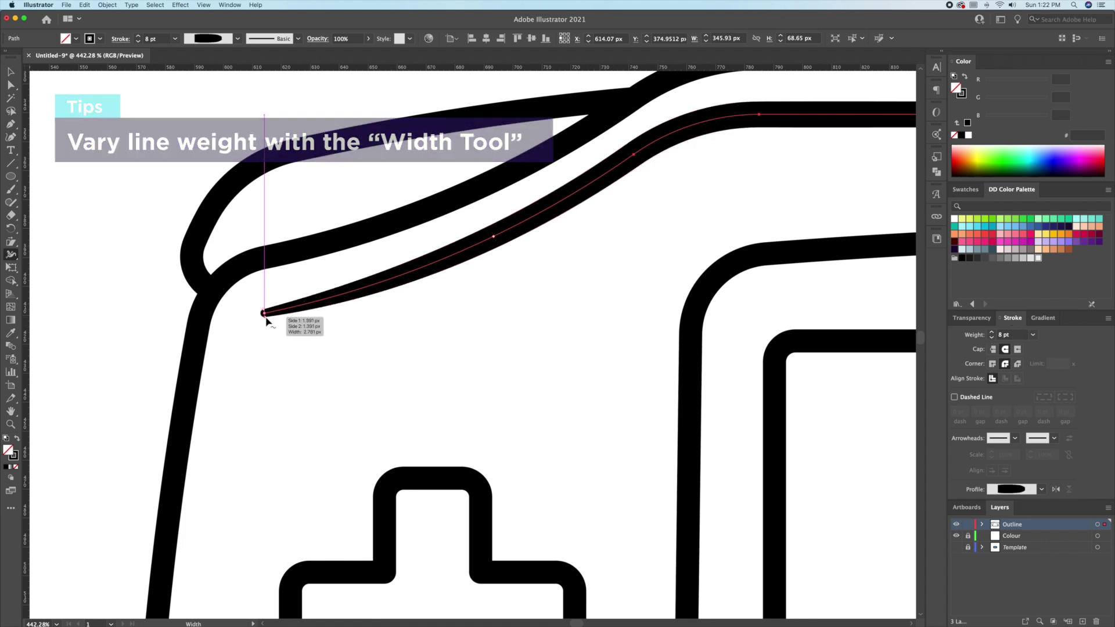
key("v")
left_click(380, 360)
Step: Reflect a copy of the tapered contour line across the centre guide to form the right half
key("z")
left_click_drag(416, 342, 295, 344)
scroll(349, 331, "right", 5)
key("v")
left_click(525, 249)
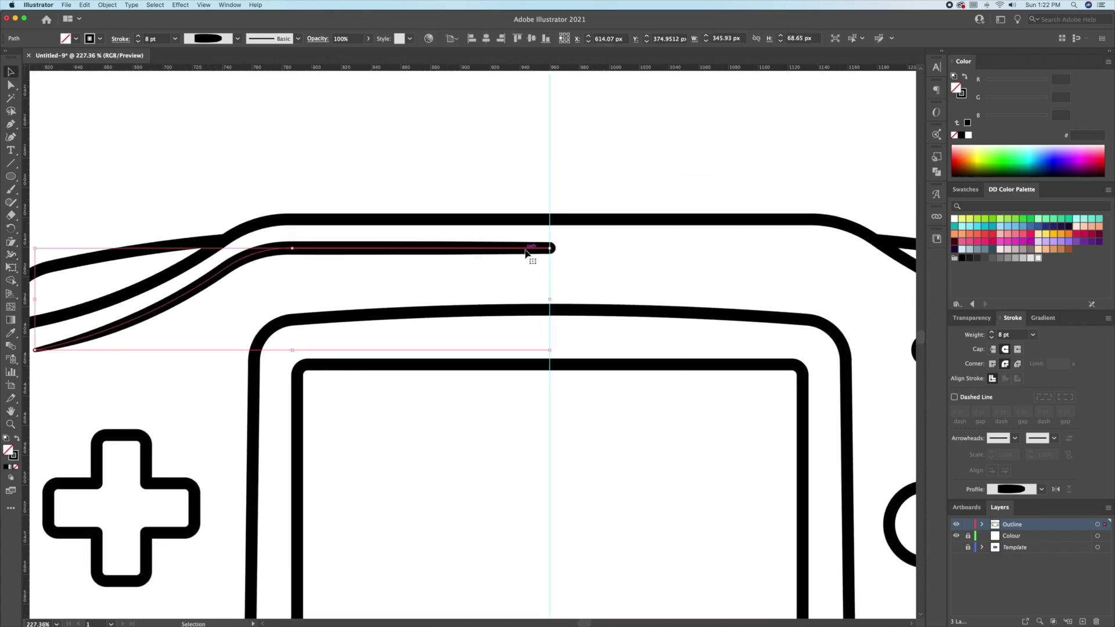
key("o")
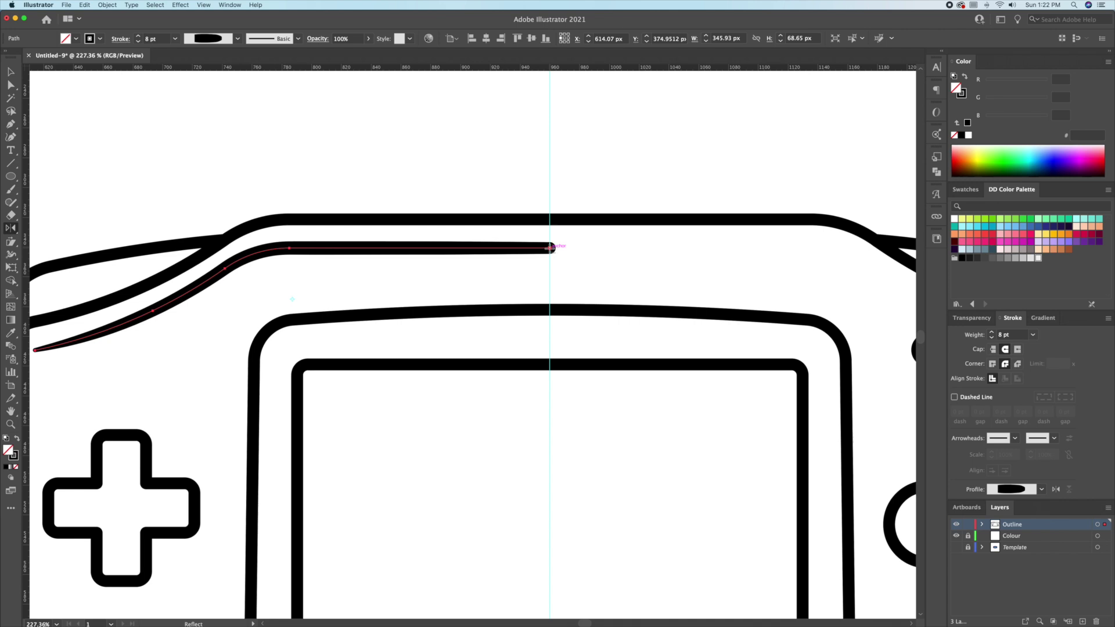
left_click(550, 248, "alt")
left_click(281, 341)
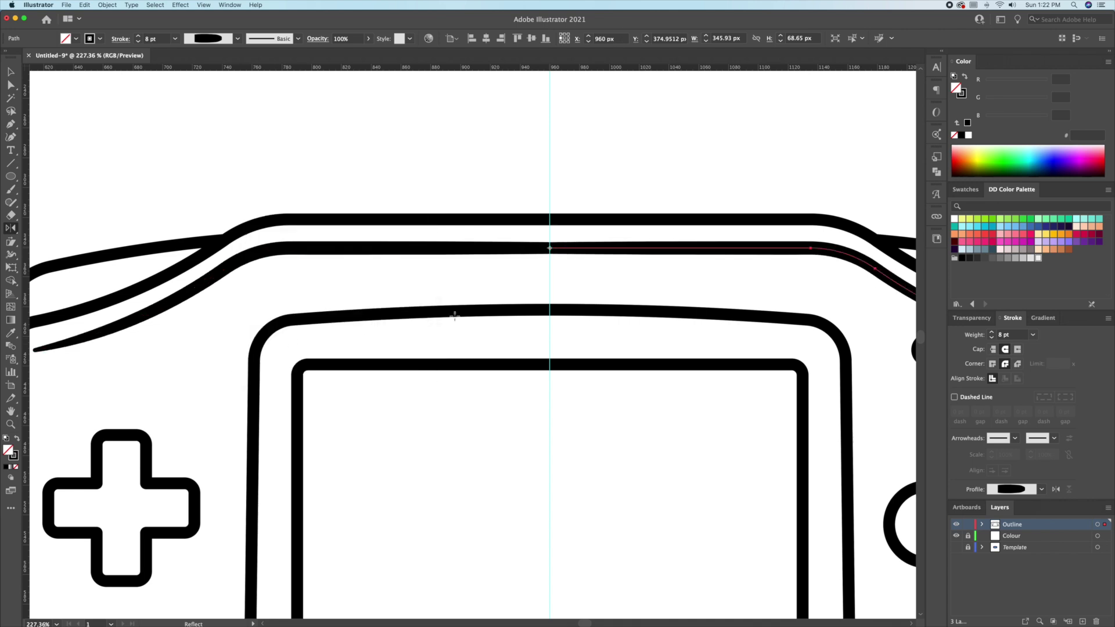
Step: Draw a rectangle over the slot near the middle of the console's top edge and give it a solid black fill
key("v")
key("super+shift+a")
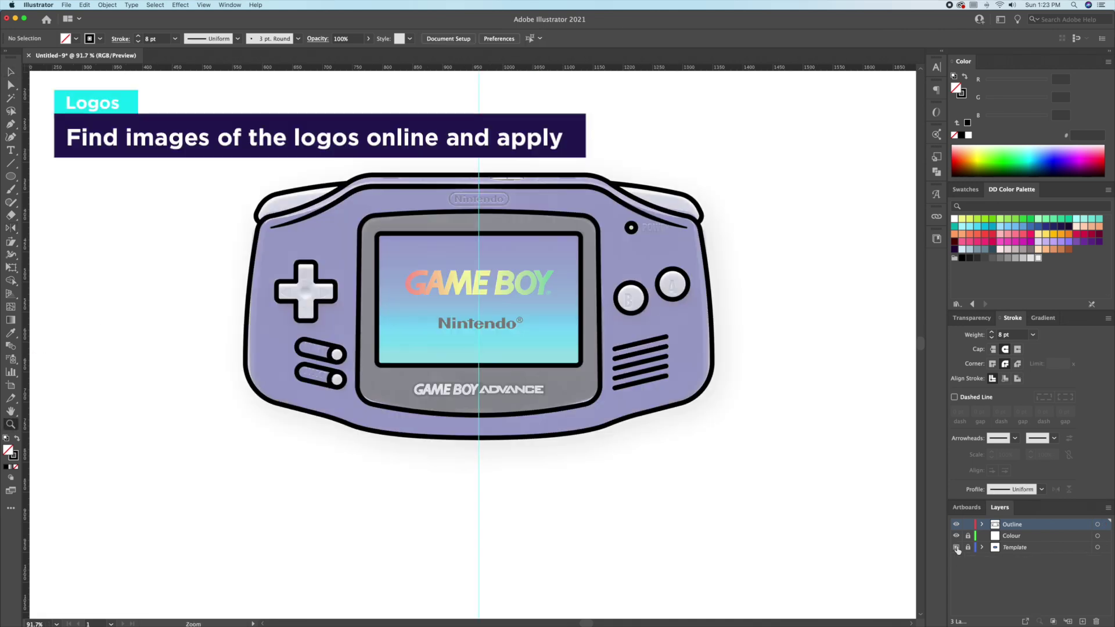
left_click_drag(483, 157, 537, 158)
key("m")
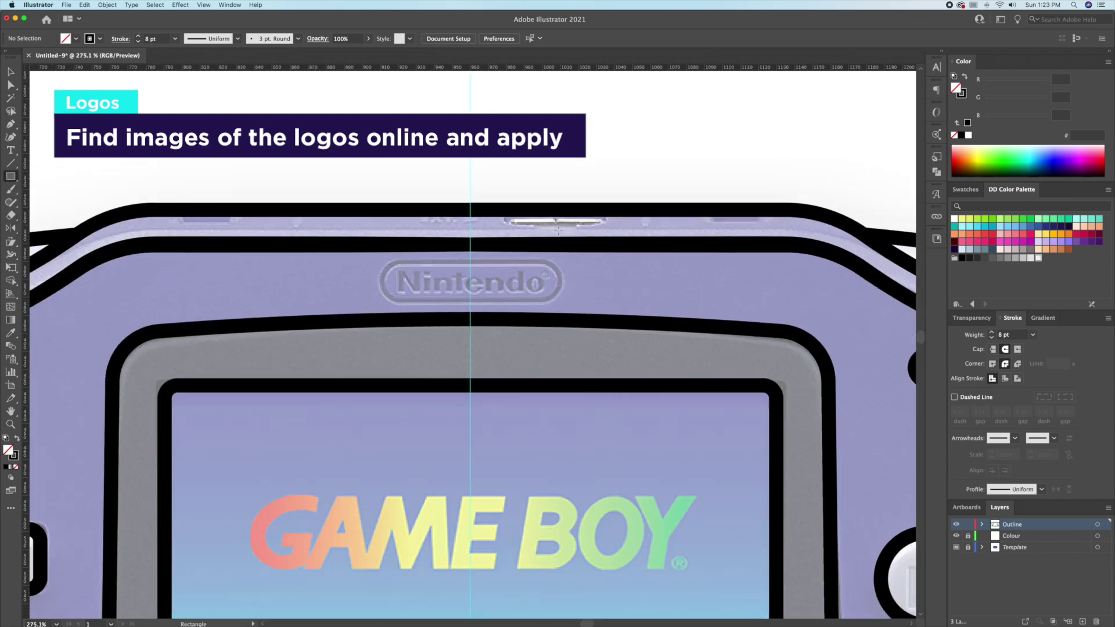
mouse_move(503, 209)
left_mouse_down()
mouse_move(622, 229)
mouse_move(608, 226)
left_mouse_up()
key("shift+x")
Step: Copy the black slot shape onto the slots at the right and left ends of the console's top edge
key("v")
left_click(603, 221)
left_click(507, 222, "shift")
left_click_drag(508, 221, 745, 224)
left_click_drag(785, 219, 219, 224)
left_click(389, 157)
Step: Toggle the Template layer off and on to check the outline artwork on its own
key("z")
left_click_drag(364, 166, 271, 207)
left_click_drag(395, 253, 448, 266)
left_click(956, 547)
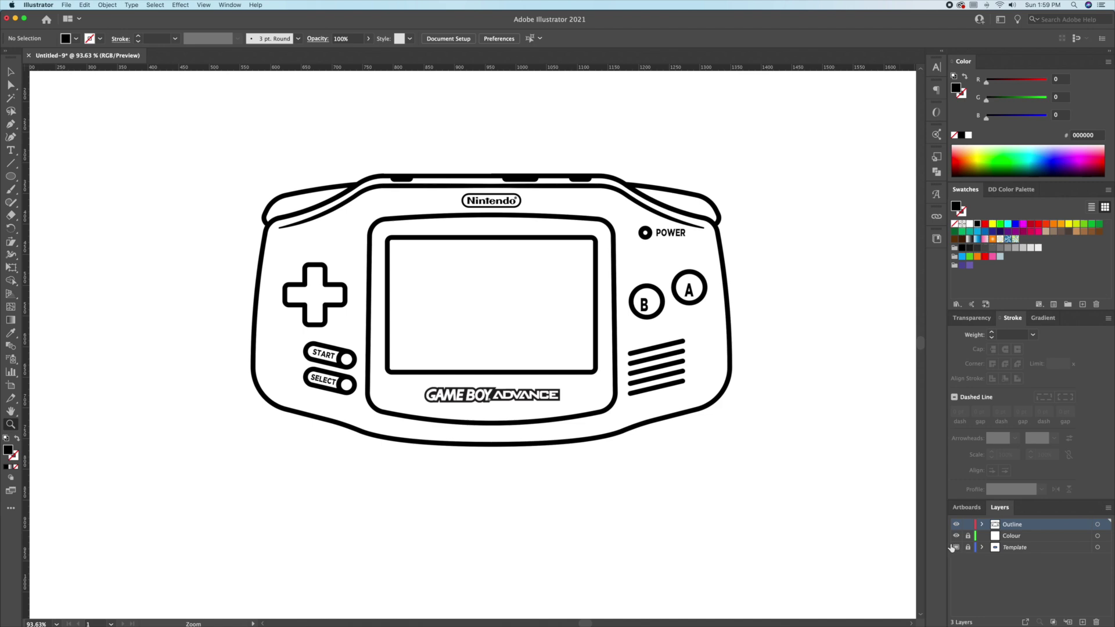
left_click(956, 547)
Step: Draw a black-filled circle from the centre of the D-pad to cover its round dimple
left_click_drag(305, 298, 526, 290)
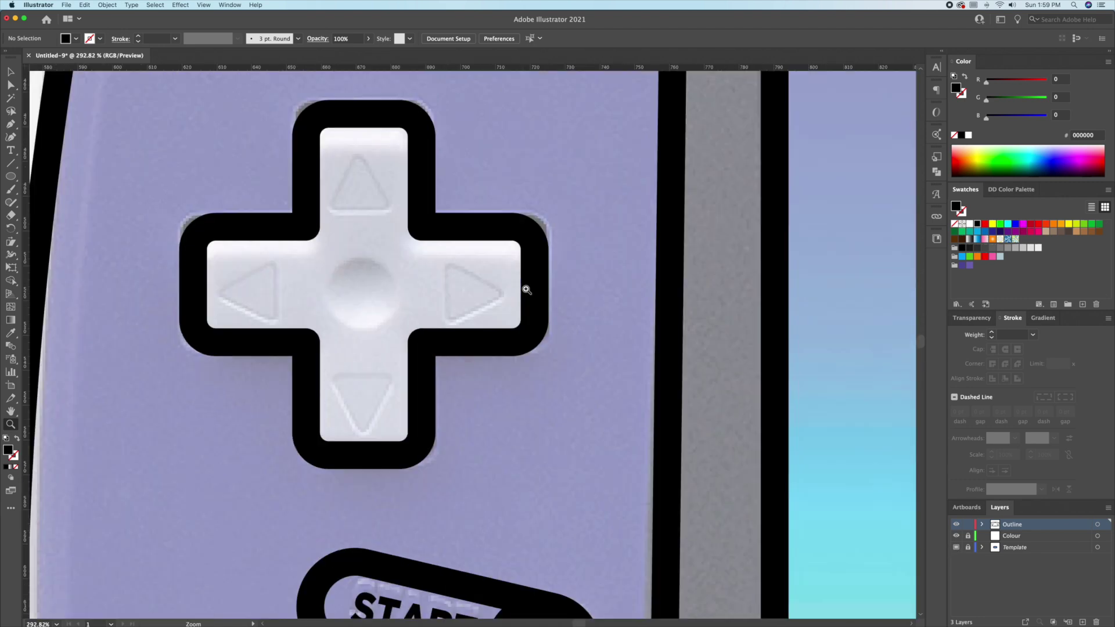
left_click_drag(459, 300, 508, 317)
left_click(17, 176)
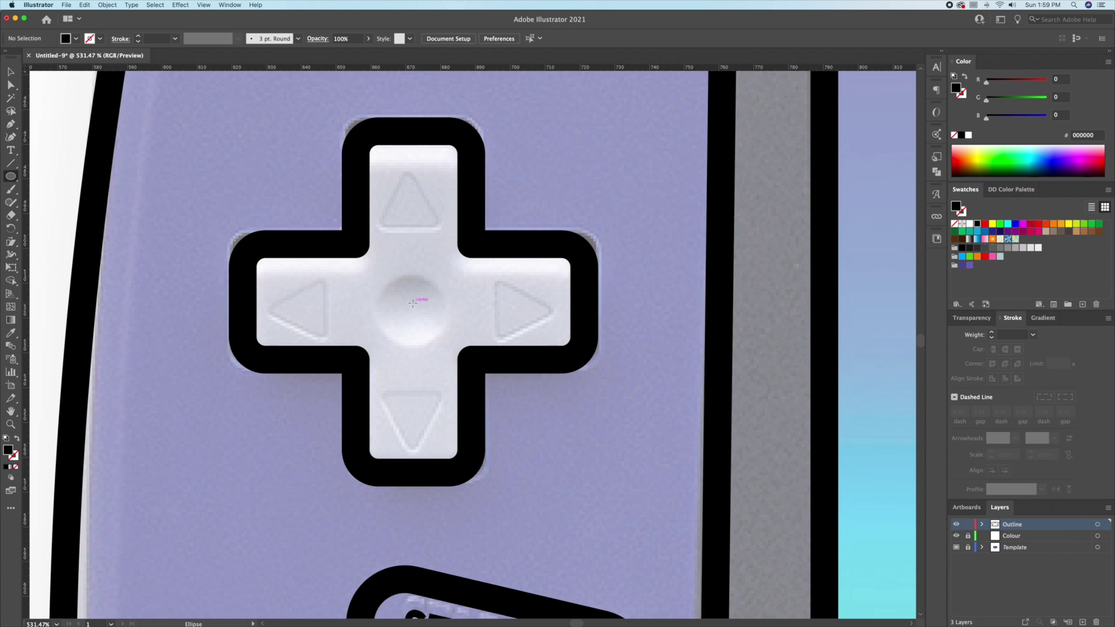
left_click_drag(412, 302, 445, 311)
key("v")
left_click(231, 180)
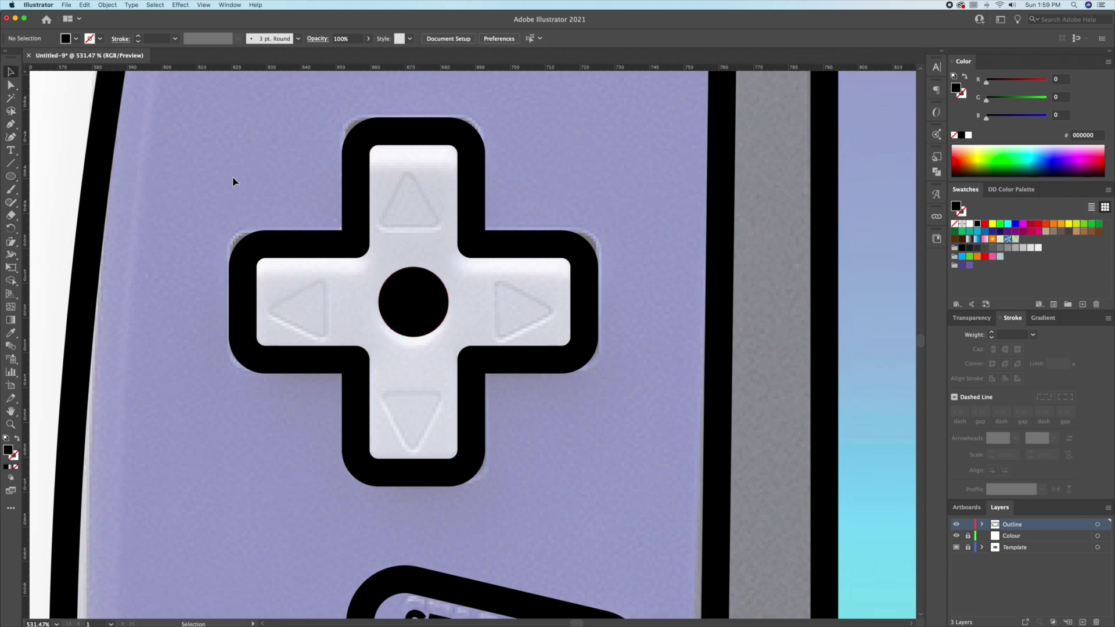
Step: Create a triangle with the Polygon tool and place it at a smaller size over the D-pad's up arrow
left_click_drag(15, 181, 69, 215)
left_click(410, 222)
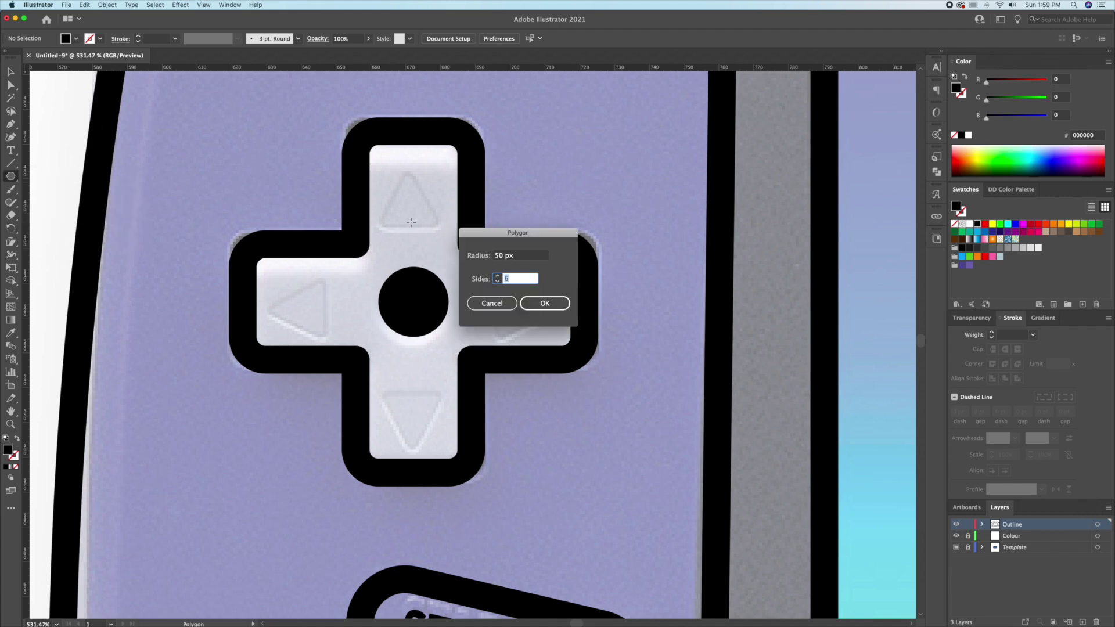
key("Return")
key("v")
left_click_drag(580, 318, 446, 200)
Step: Round the triangle's corners and adjust its size to fit the up arrow in the photo
key("z")
left_click_drag(385, 177, 491, 186)
key("a")
left_click_drag(512, 287, 500, 287)
key("z")
mouse_move(524, 259)
left_mouse_down()
mouse_move(468, 261)
mouse_move(463, 234)
mouse_move(526, 256)
left_mouse_up()
key("v")
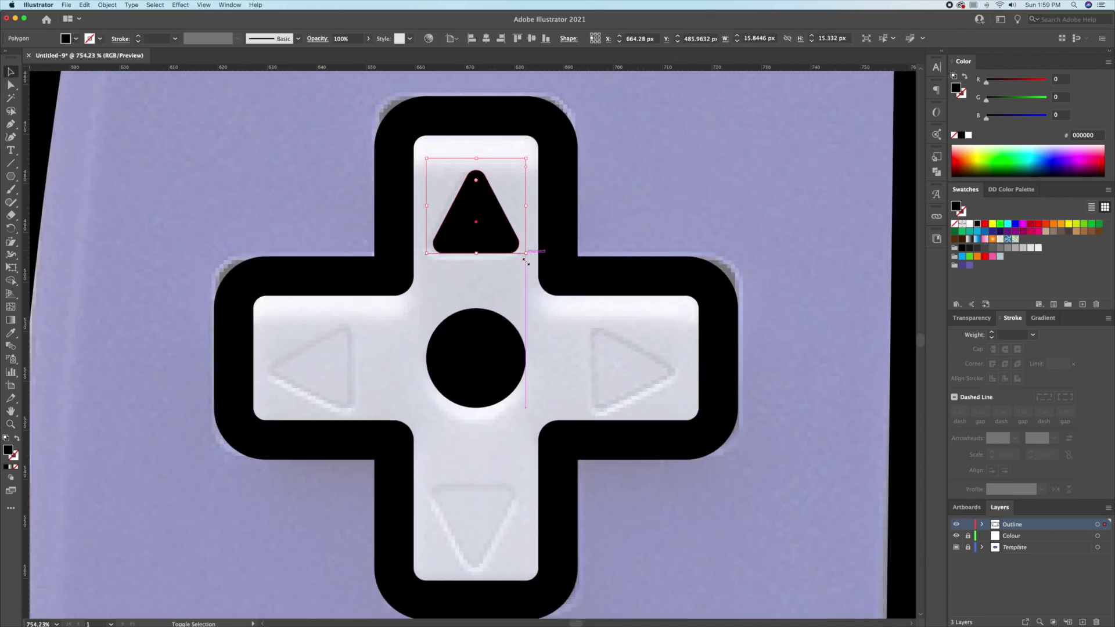
Step: Reflect a copy of the triangle across the horizontal axis through the D-pad's centre to make the down arrow
scroll(526, 256, "down", 2)
key("o")
left_click(473, 318, "alt")
left_click(266, 215)
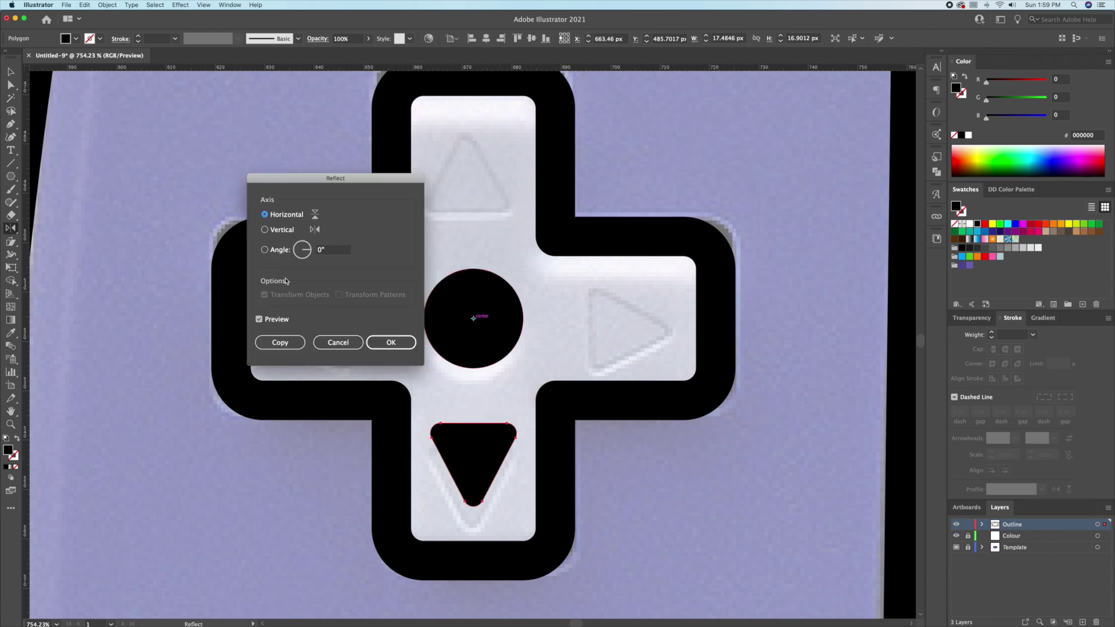
left_click(280, 342)
Step: Group the up and down triangles and rotate a copy about the D-pad's centre to form the left and right arrows
left_click(496, 207, "shift")
key("super+g")
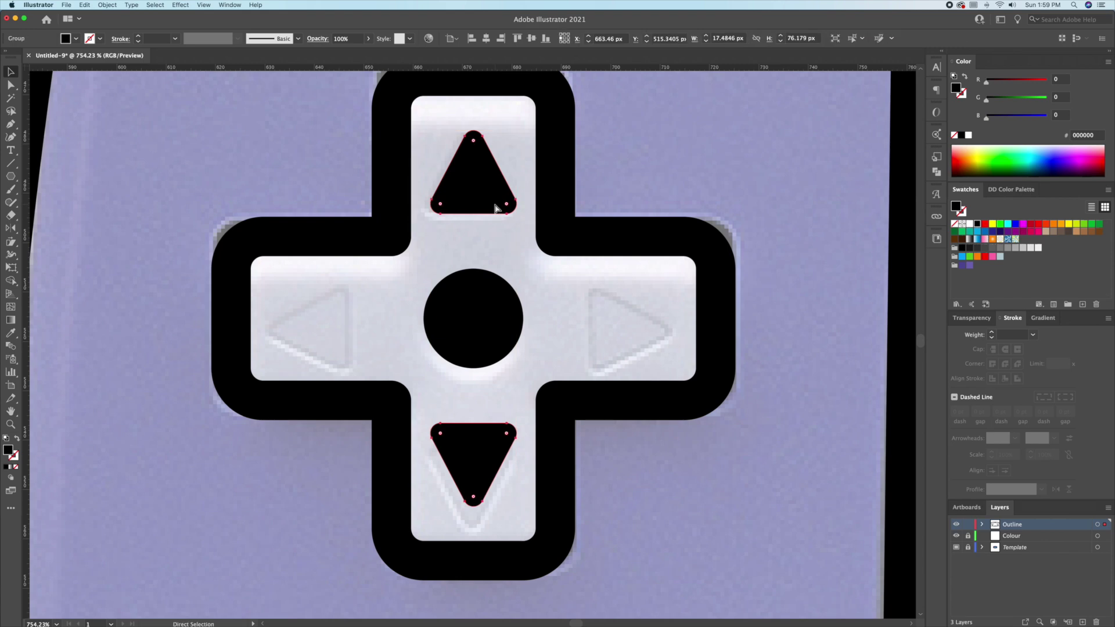
key("v")
key("r")
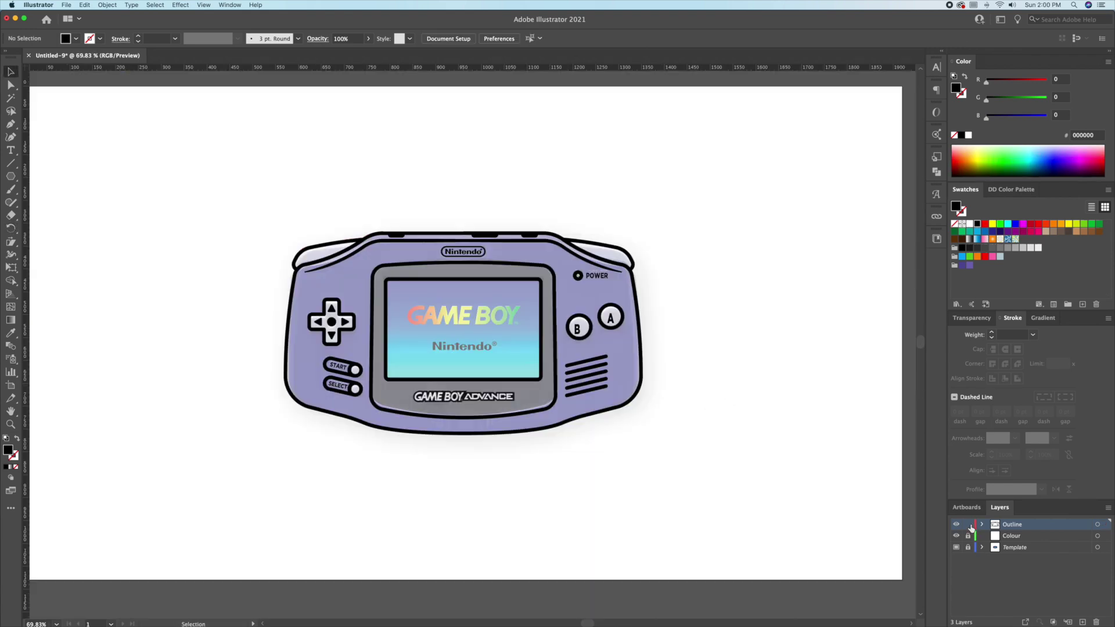
Step: Unlock the Colour layer
left_click(967, 535)
key("z")
left_click_drag(537, 301, 580, 331)
left_click_drag(526, 306, 597, 318)
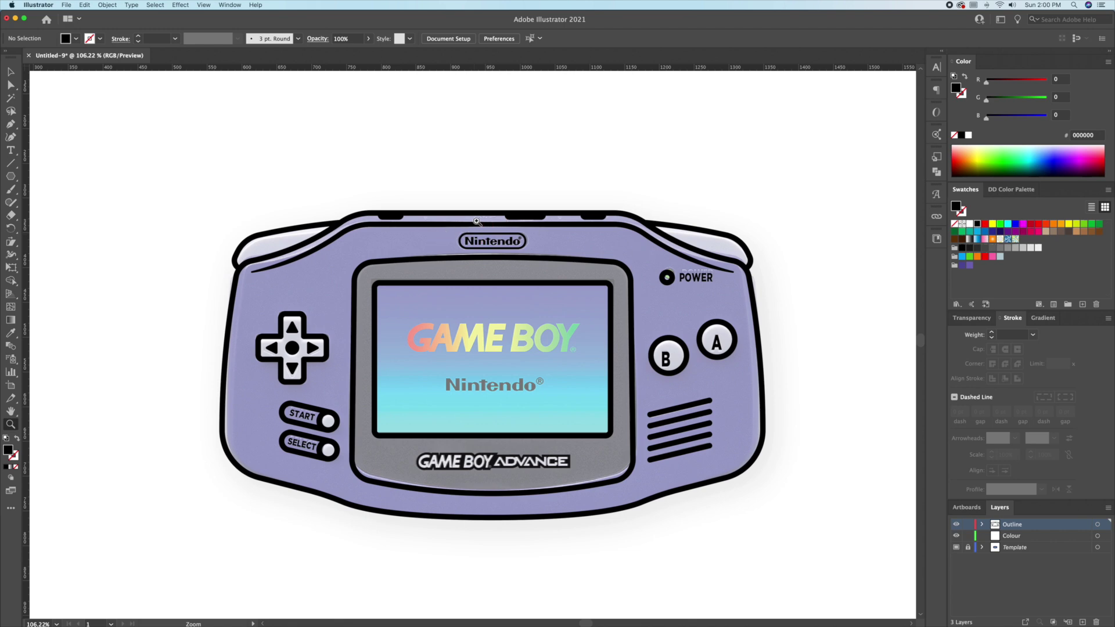
Step: Copy the body, shoulder button, D-pad, round button and power light outlines to the Colour layer, and lock the Outline layer
key("v")
left_click(296, 232)
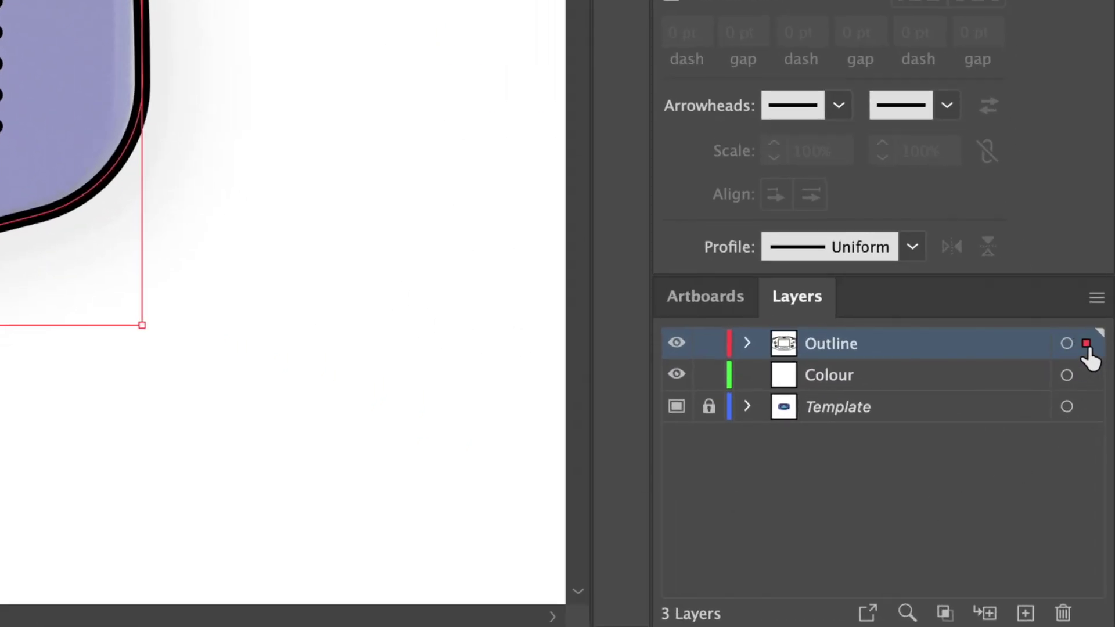
left_click_drag(1087, 356, 1087, 374)
left_click(709, 343)
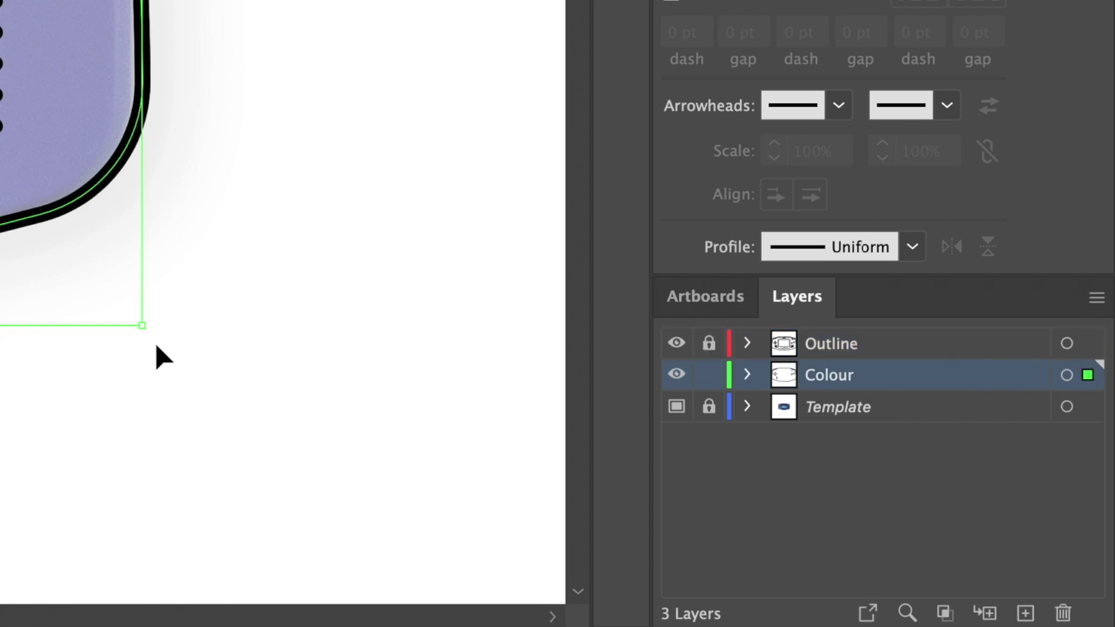
left_click(155, 346)
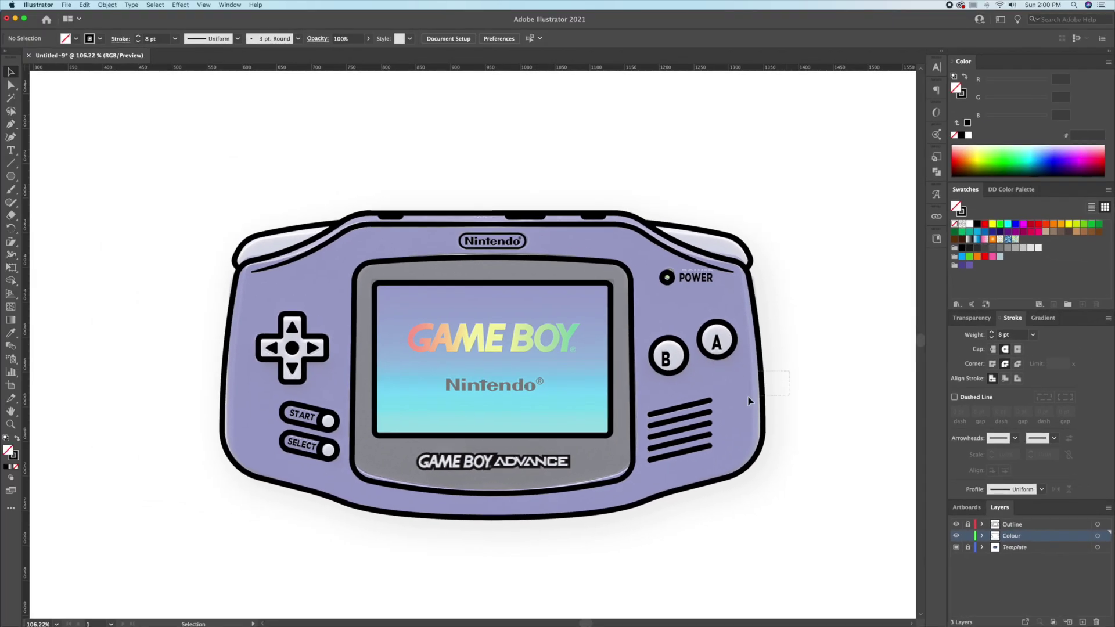
Step: Swap the body shape's stroke to a fill and colour it purple (RGB 117, 108, 181)
left_click(748, 401)
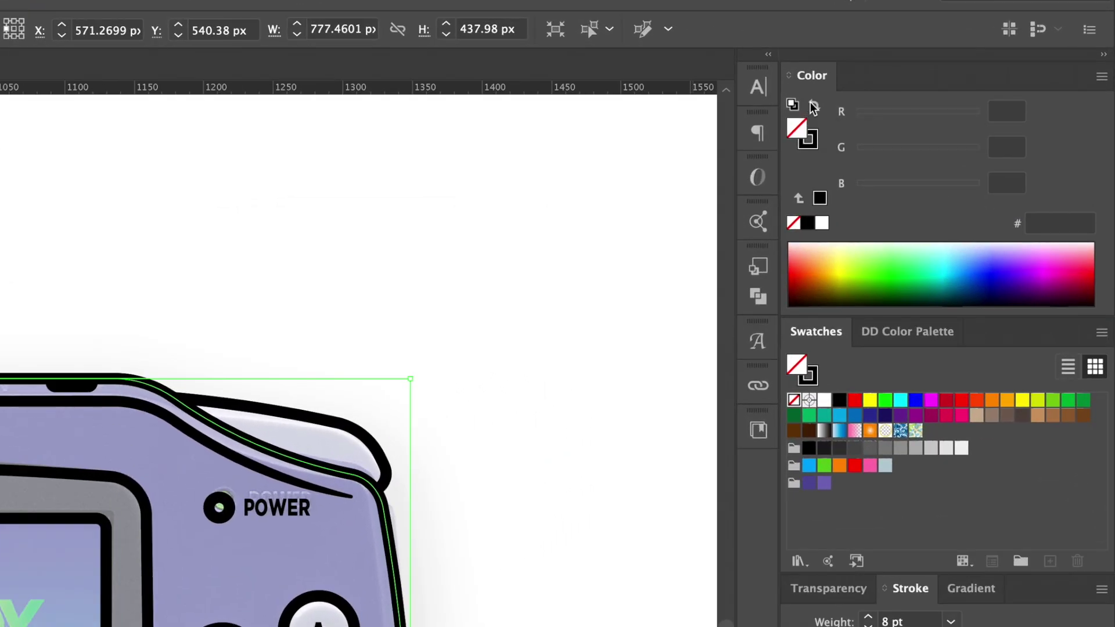
left_click(813, 105)
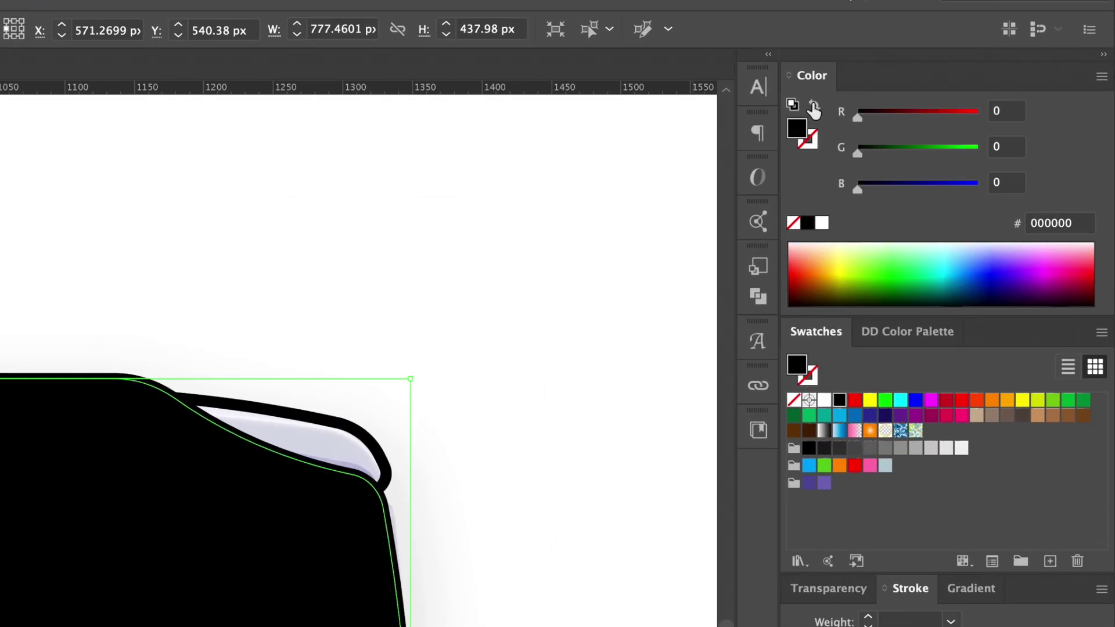
left_click(823, 483)
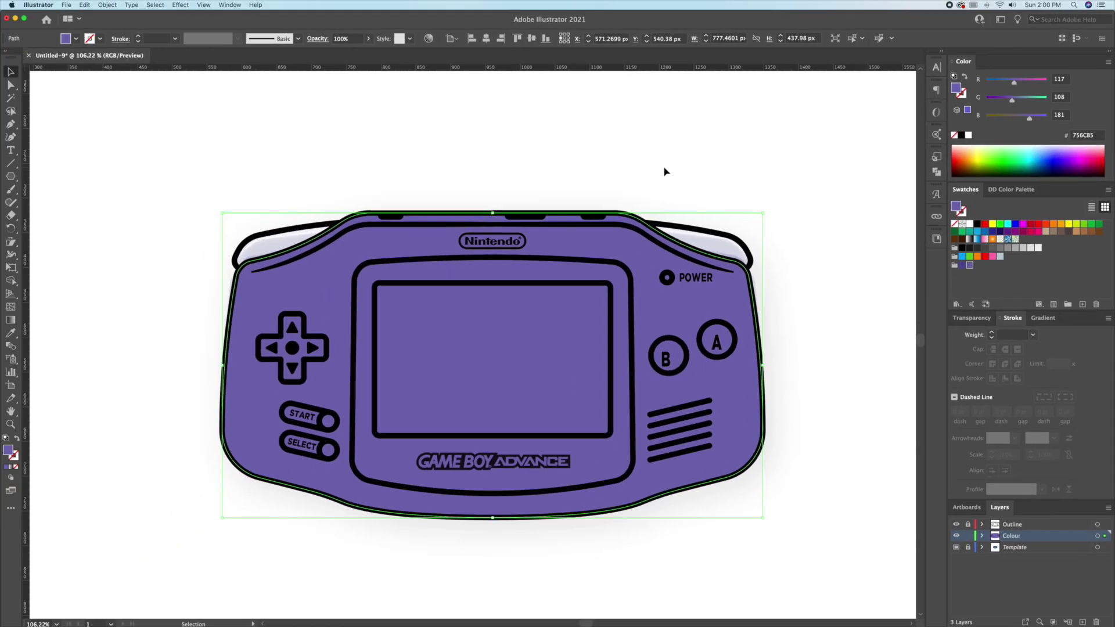
left_click(666, 171)
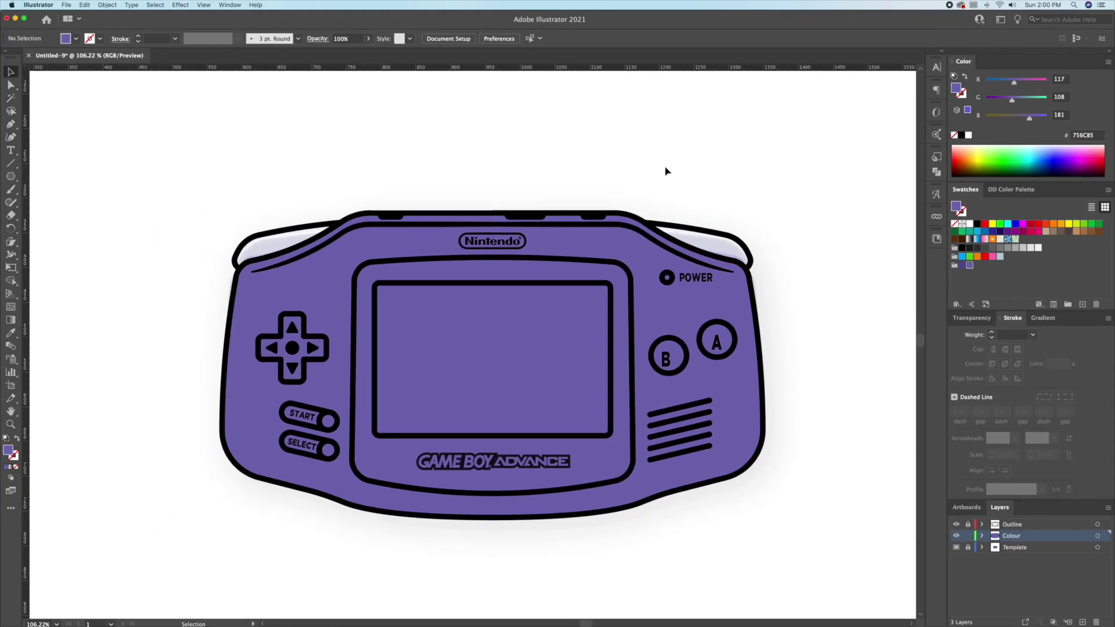
Step: Swap the shoulder button shape's stroke to a fill and colour it light grey E6E6E6
left_click(285, 234)
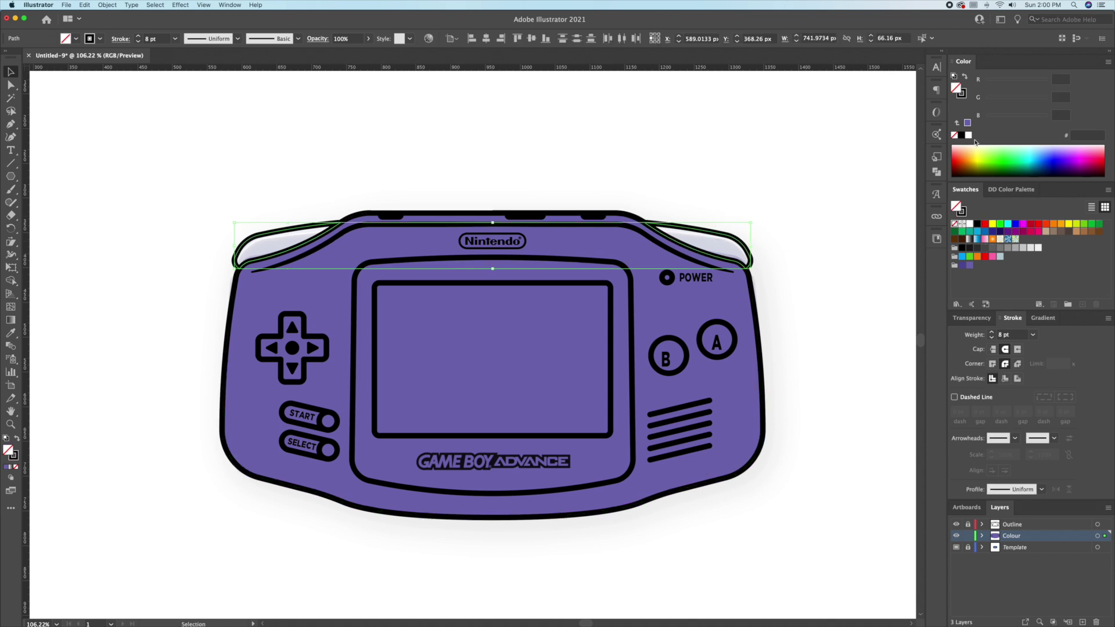
left_click(964, 77)
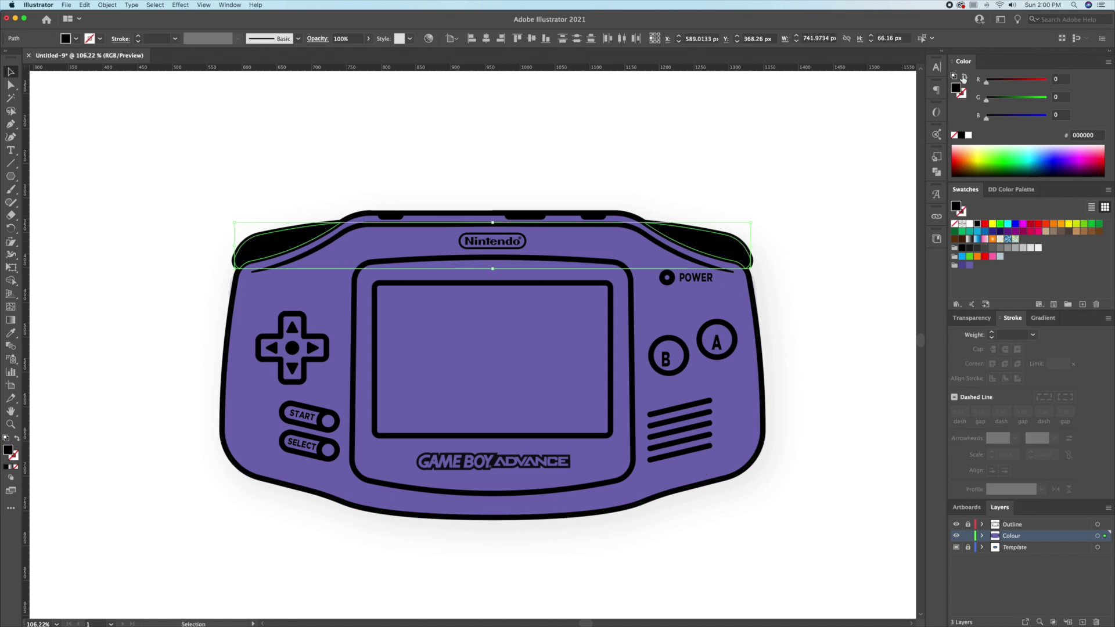
left_click(1011, 189)
left_click(1031, 258)
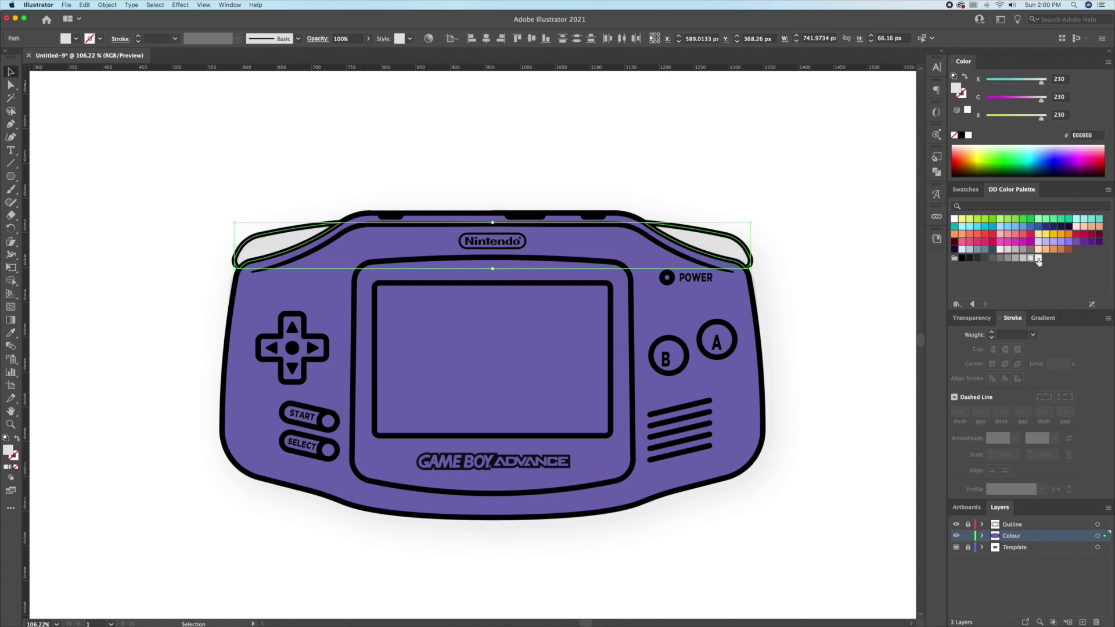
left_click(813, 314)
Step: Apply the shoulder buttons' light grey fill to the A and B button circles with the Eyedropper
left_click(727, 353)
left_click(679, 373, "shift")
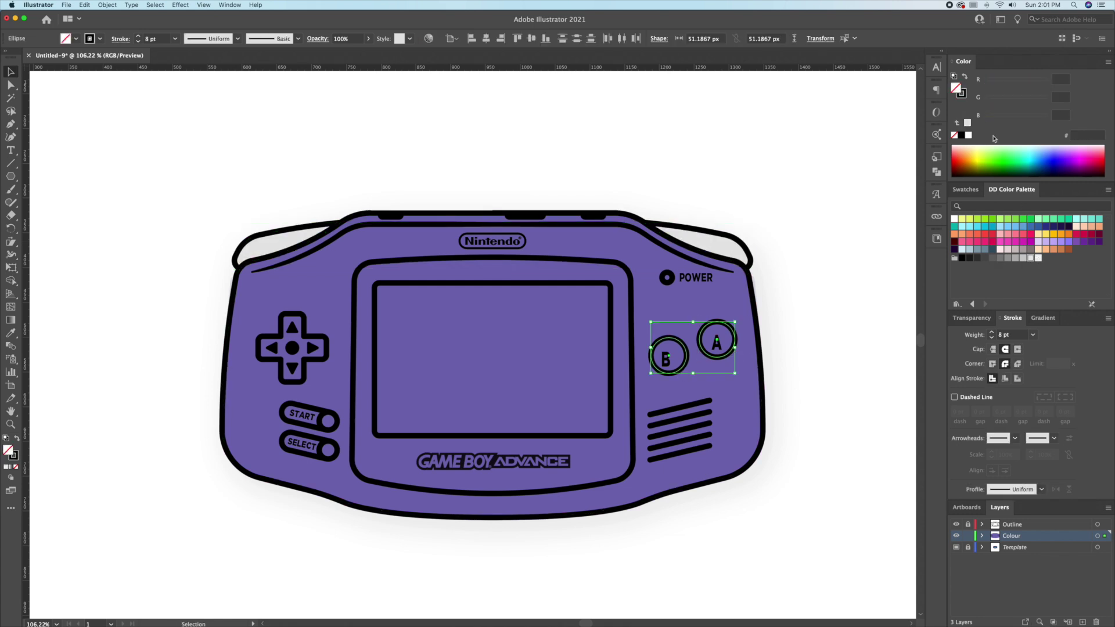
key("i")
left_click(720, 239)
left_click(776, 203)
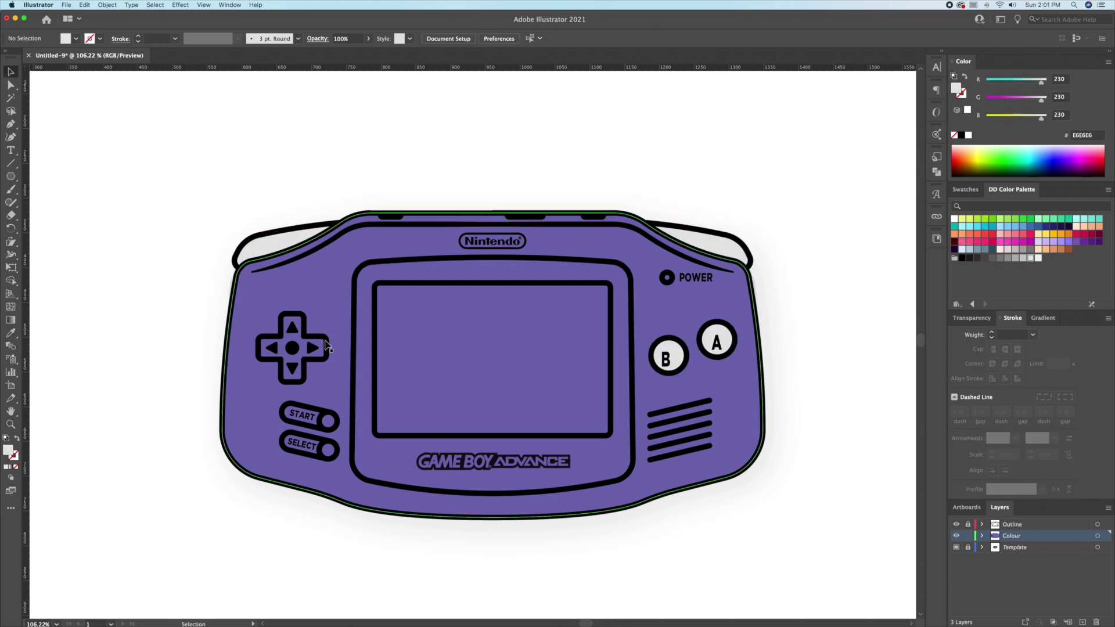
Step: Fill the D-pad cross with the light grey sampled from the B button
left_click(322, 343)
key("i")
left_click(678, 355)
key("v")
key("shift+super+a")
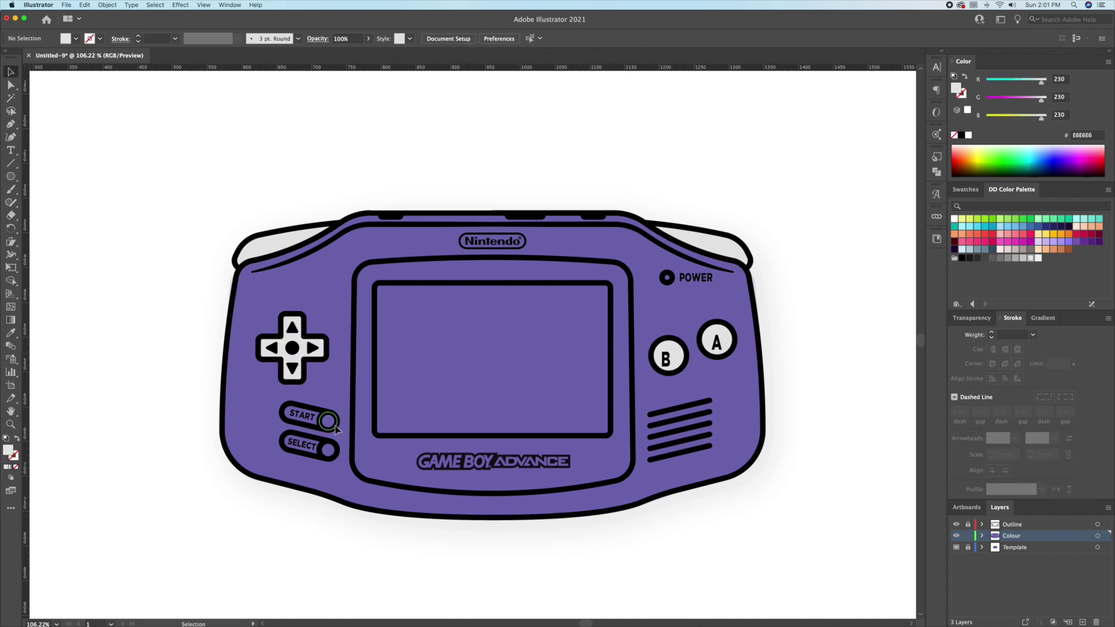
Step: Fill the round Start and Select buttons with the same light grey and check the colours with the Outline layer toggled
left_click(328, 420)
left_click(328, 449, "shift")
key("shift+super+a")
left_click(955, 525)
left_click(956, 525)
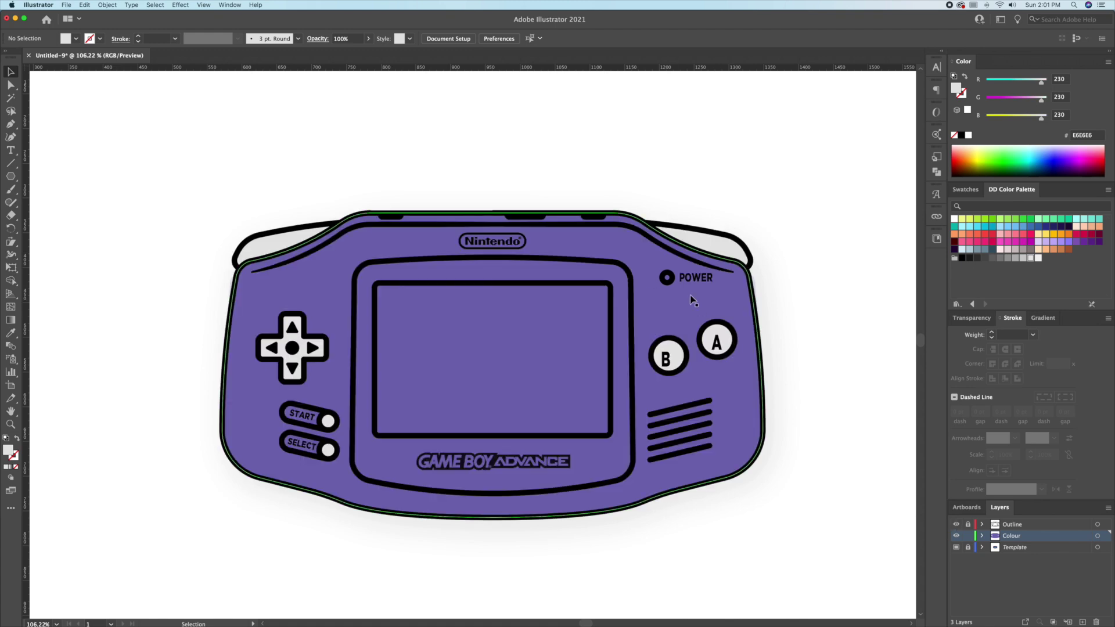
Step: Swap the power light circle's stroke to a fill and colour it mint green
left_click(670, 283)
left_click(964, 76)
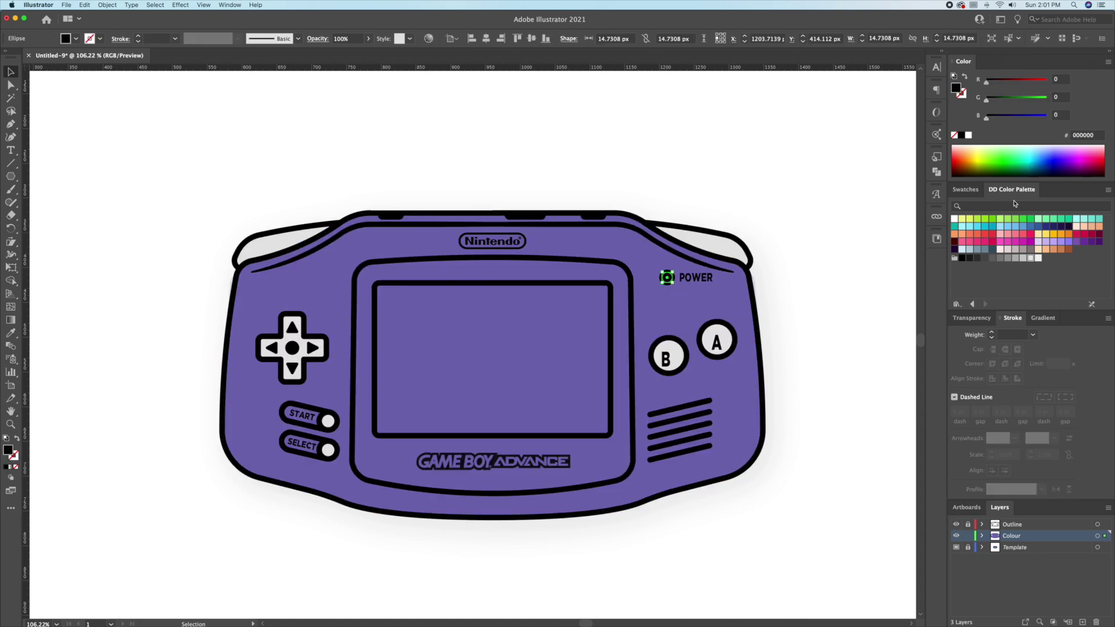
left_click(1047, 218)
left_click(845, 163)
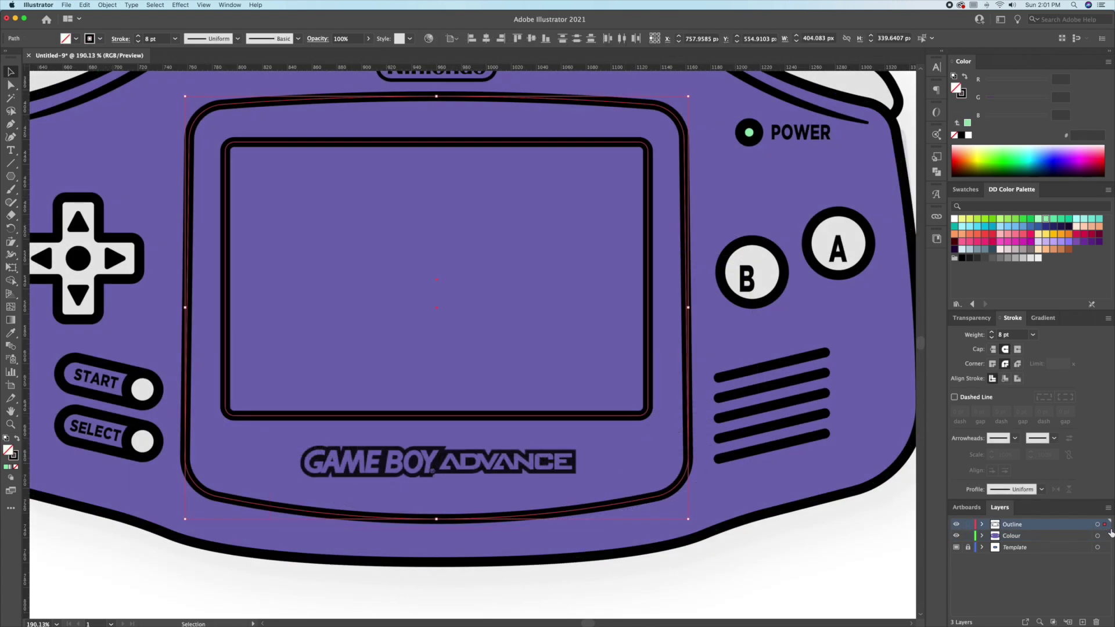
Step: Copy the bezel and screen outlines to the Colour layer and fill the bezel with dark grey 4D4D4D instead of a stroke
left_click_drag(1109, 531, 1105, 538)
left_click(847, 526)
left_click(668, 496)
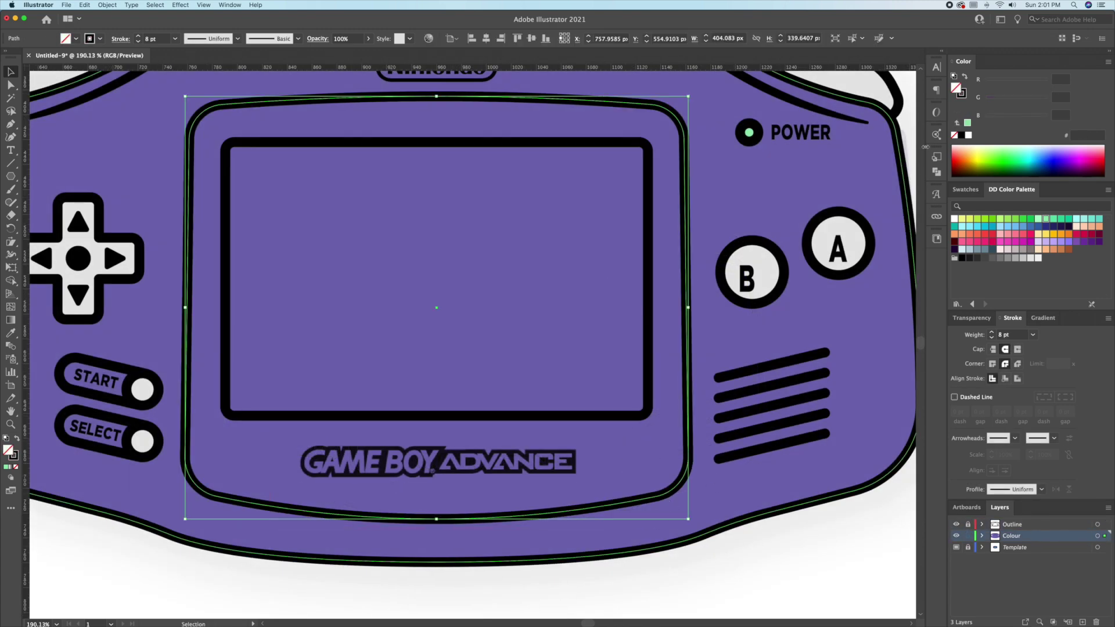
left_click(964, 76)
left_click(985, 259)
key("super+shift+a")
Step: Swap the screen rectangle's stroke to a fill and colour it with a grey swatch
left_click(657, 445)
left_click(645, 413)
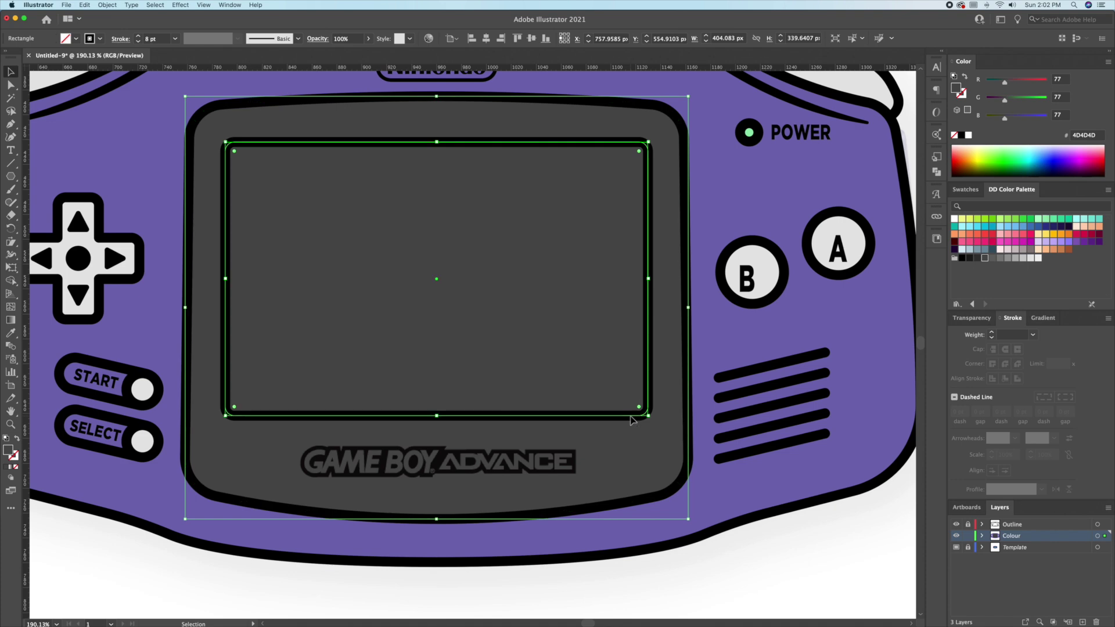
left_click(964, 76)
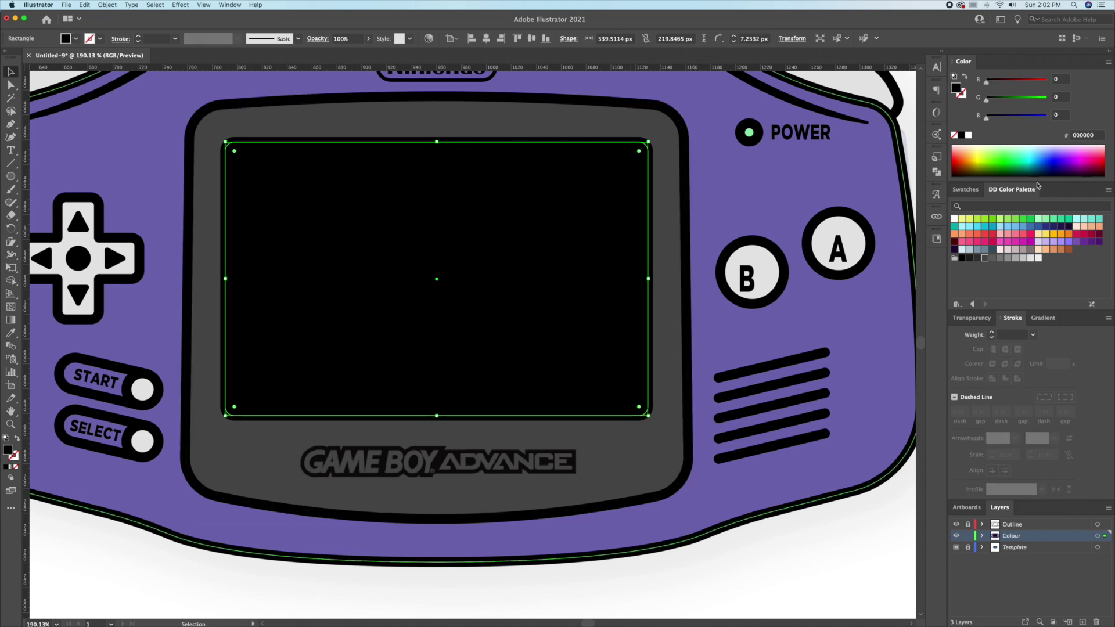
left_click(1023, 258)
left_click(780, 547)
Step: Change the screen rectangle's fill to grey B3B3B3
key("super+0")
key("z")
left_click_drag(503, 215, 535, 216)
key("v")
left_click(535, 348)
left_click(1014, 261)
key("super+shift+a")
Step: Draw a closed F2F2F2 shape with the Pen tool along the GAME BOY ADVANCE logo's border to colour its letters
scroll(498, 490, "up", 3)
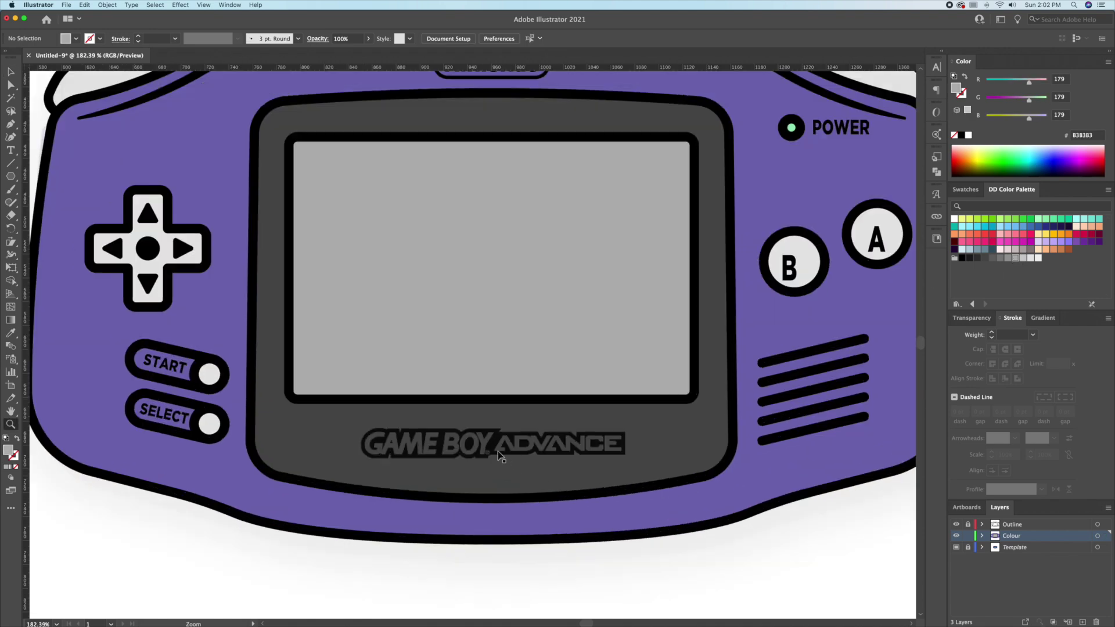
key("z")
left_click(508, 450)
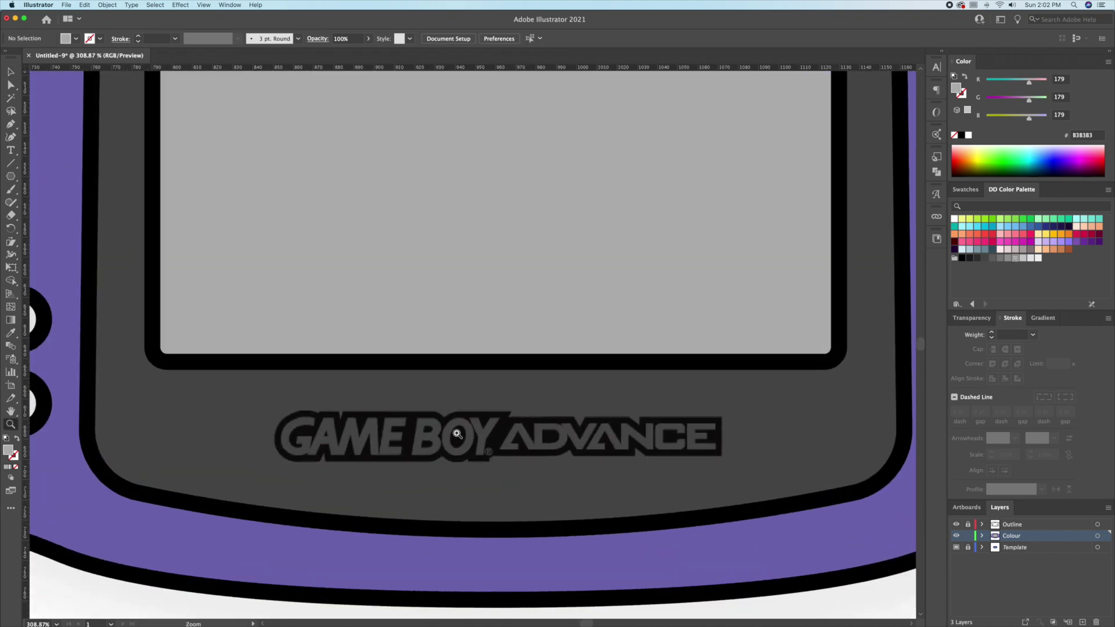
left_click(1039, 259)
key("p")
left_click(716, 420)
left_click(645, 420)
left_click(642, 428)
left_click(626, 421)
left_click(587, 420)
left_click(581, 433)
left_click(503, 419)
left_click(503, 414)
left_click(458, 413)
left_click(443, 425)
left_click(433, 413)
left_click(345, 413)
left_click(342, 423)
left_click(335, 413)
left_click(322, 413)
left_click(320, 418)
left_click_drag(293, 417, 314, 457)
left_click(315, 457)
left_click(326, 447)
left_click(325, 457)
left_click(427, 457)
left_click(443, 452)
left_click(450, 457)
left_click(463, 457)
left_click(469, 455)
left_click(476, 457)
left_click(569, 446)
left_click(577, 454)
left_click(634, 454)
left_click(640, 447)
left_click(649, 454)
left_click(715, 454)
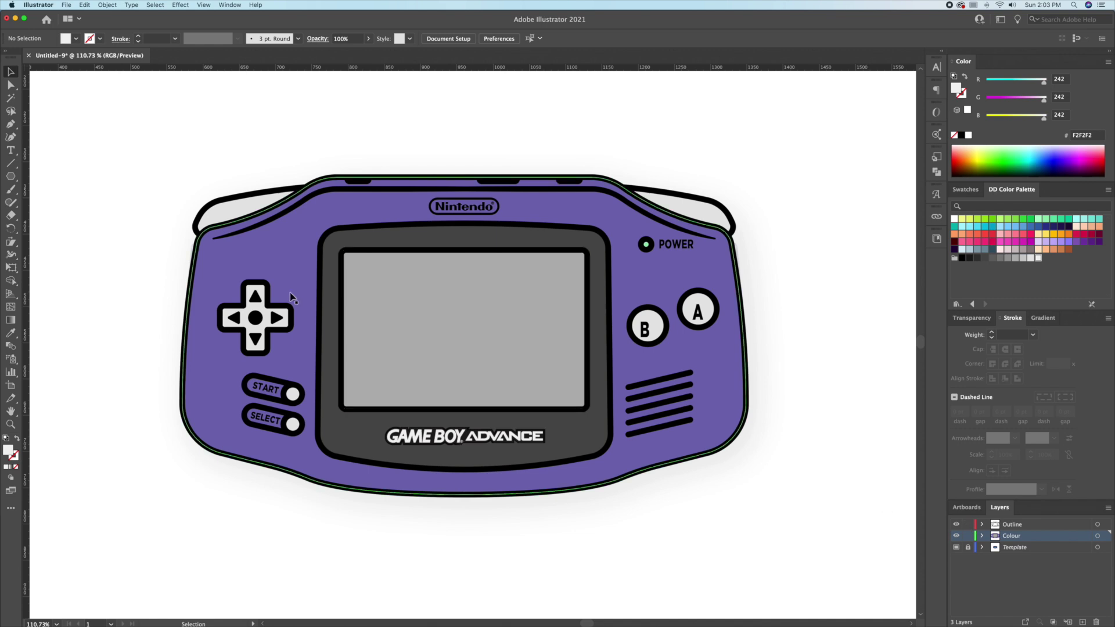
Step: Fill the D-pad's four arrows and centre circle with grey B3B3B3
scroll(233, 309, "up", 2)
left_click(284, 286)
left_click(284, 329, "shift")
left_click(284, 375, "shift")
left_click(238, 329, "shift")
left_click(330, 330, "shift")
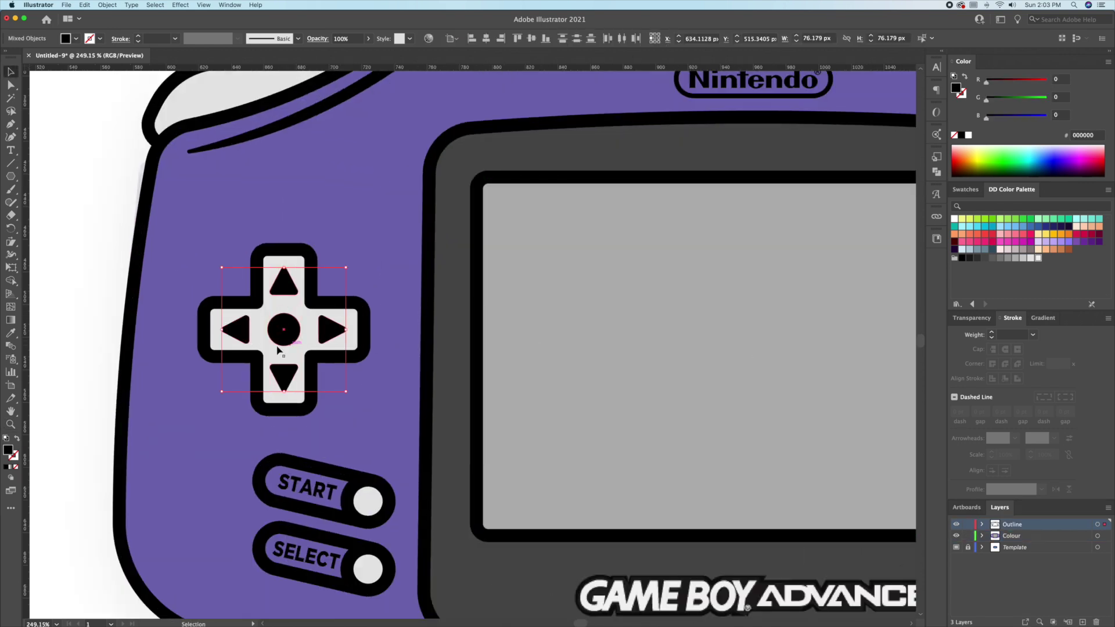
left_click(1024, 259)
left_click(1016, 258)
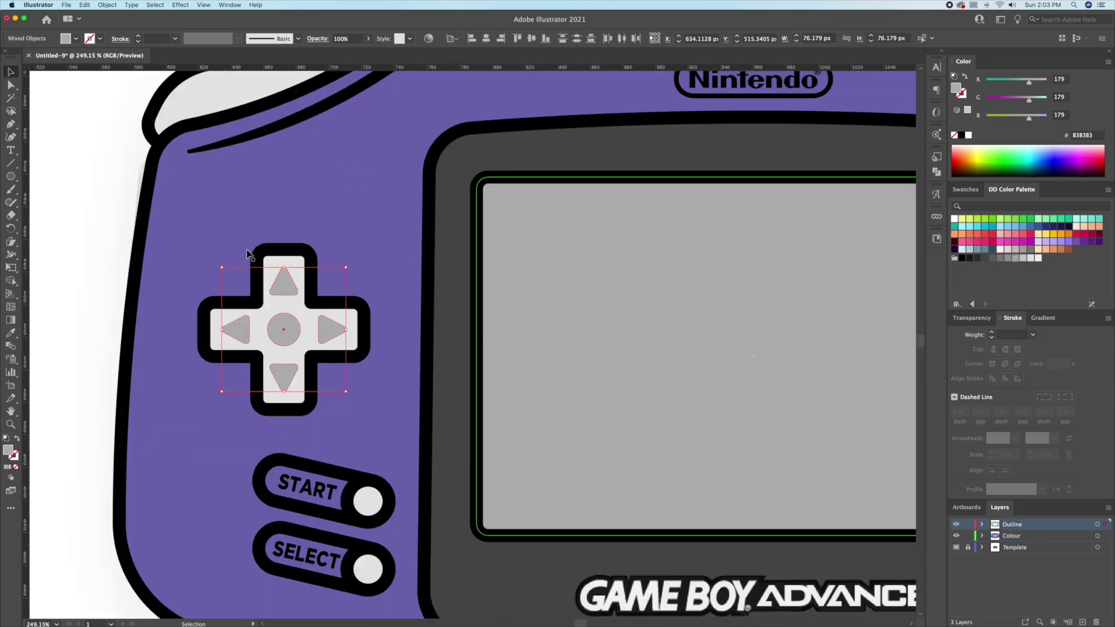
left_click(77, 235)
Step: Recolour the speaker lines below the A and B buttons with the dark purple swatch and darken it to about 373677
key("z")
left_click_drag(300, 249, 232, 265)
left_click_drag(726, 337, 792, 338)
key("v")
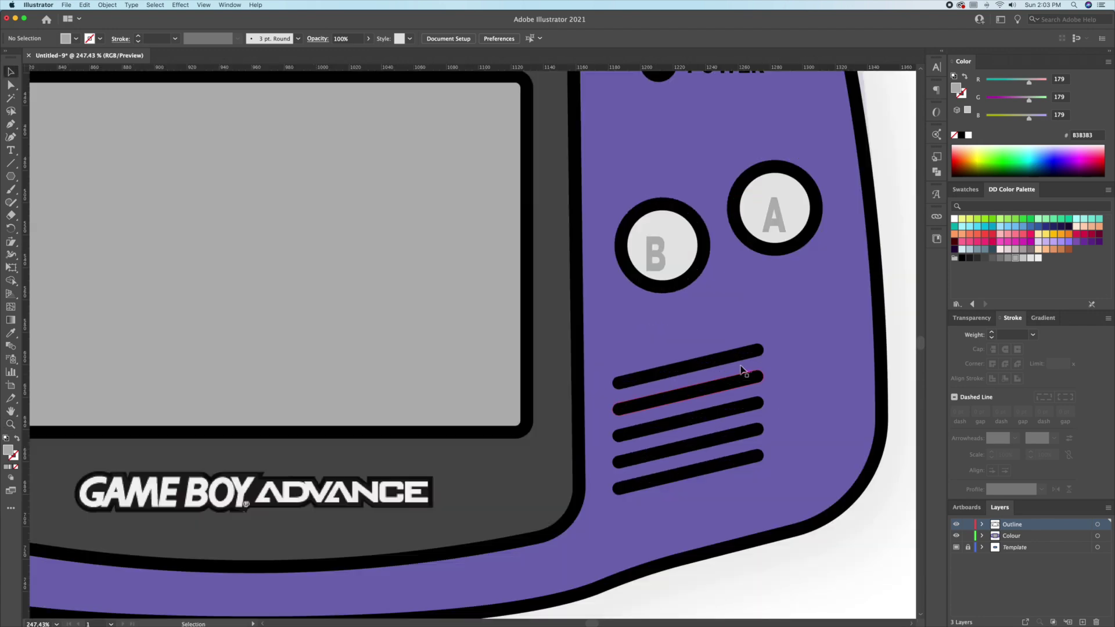
left_click(715, 364)
left_click(965, 189)
left_click(962, 266)
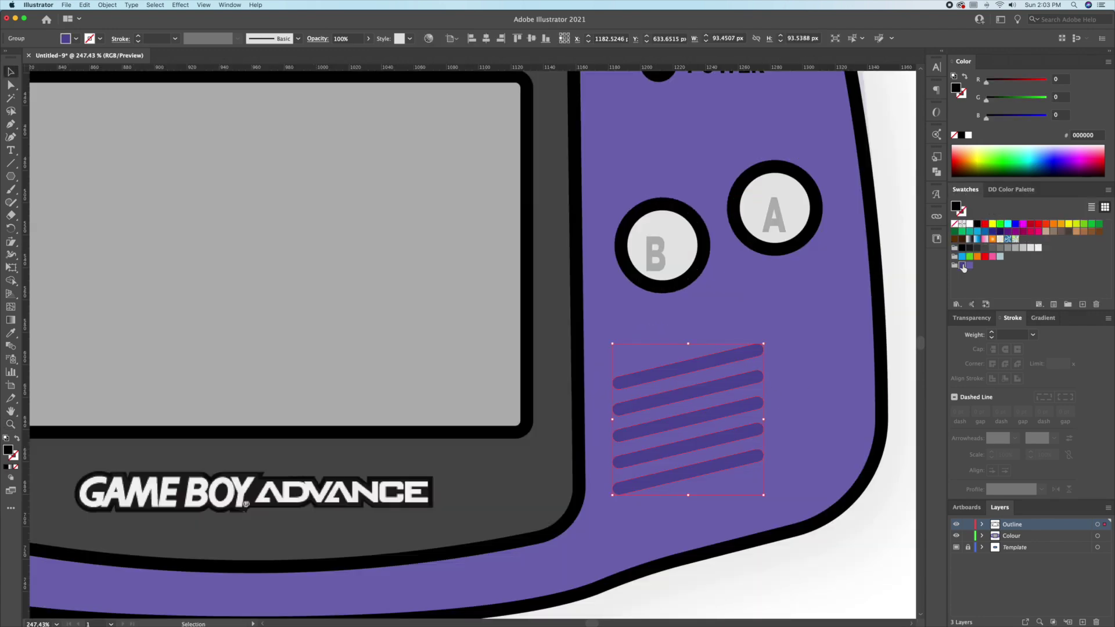
double_click(956, 91)
left_click_drag(796, 219, 805, 234)
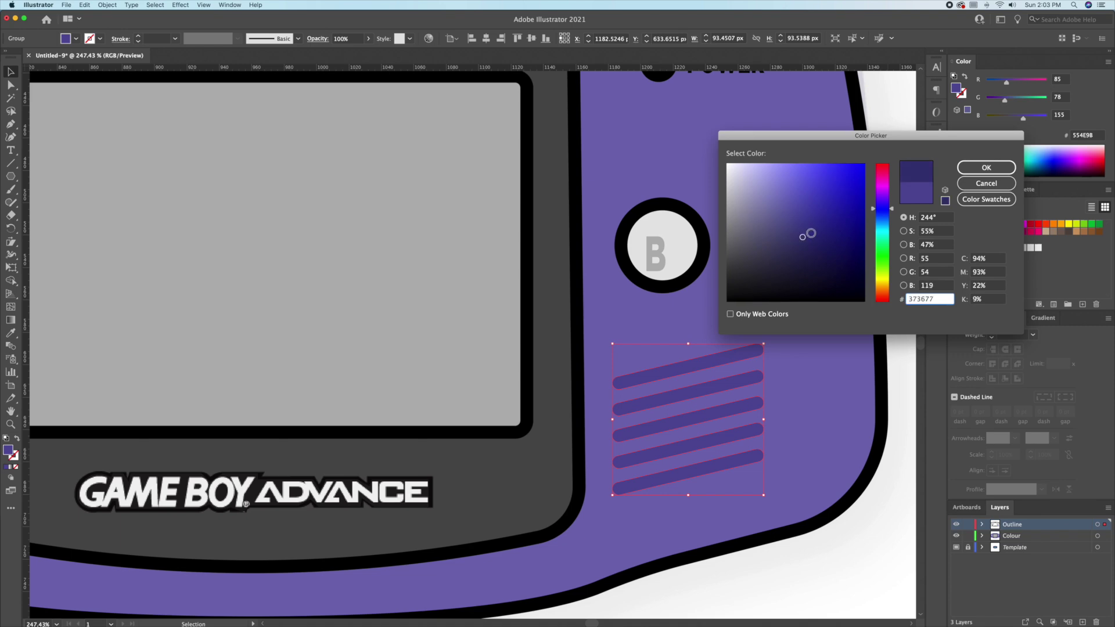
left_click(985, 168)
left_click(860, 535)
key("z")
left_click_drag(832, 531, 694, 537)
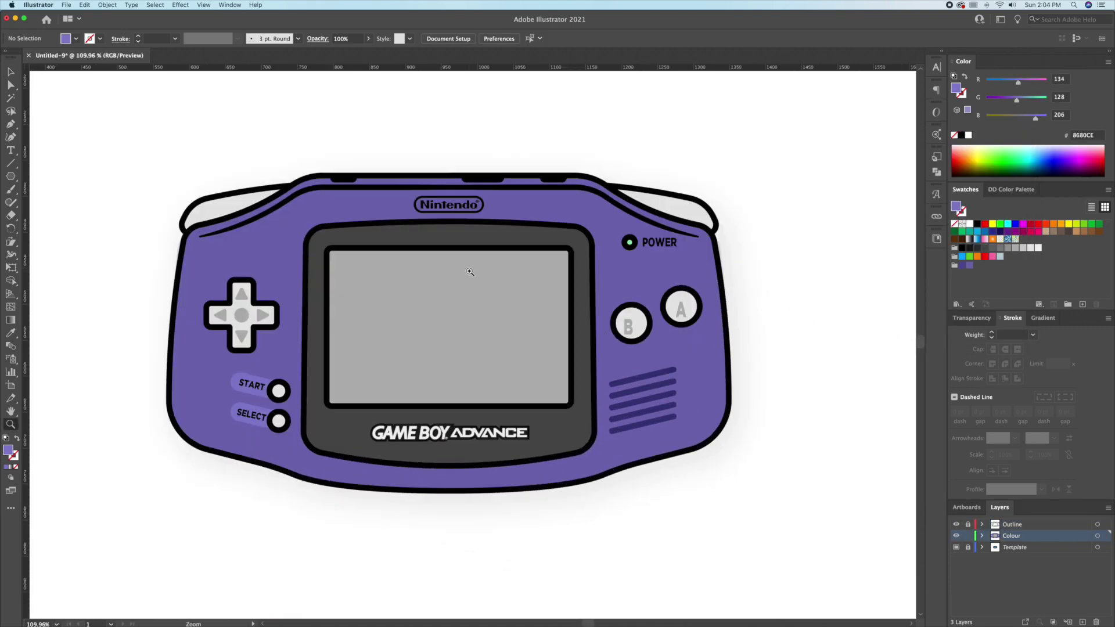
left_click_drag(490, 260, 515, 249)
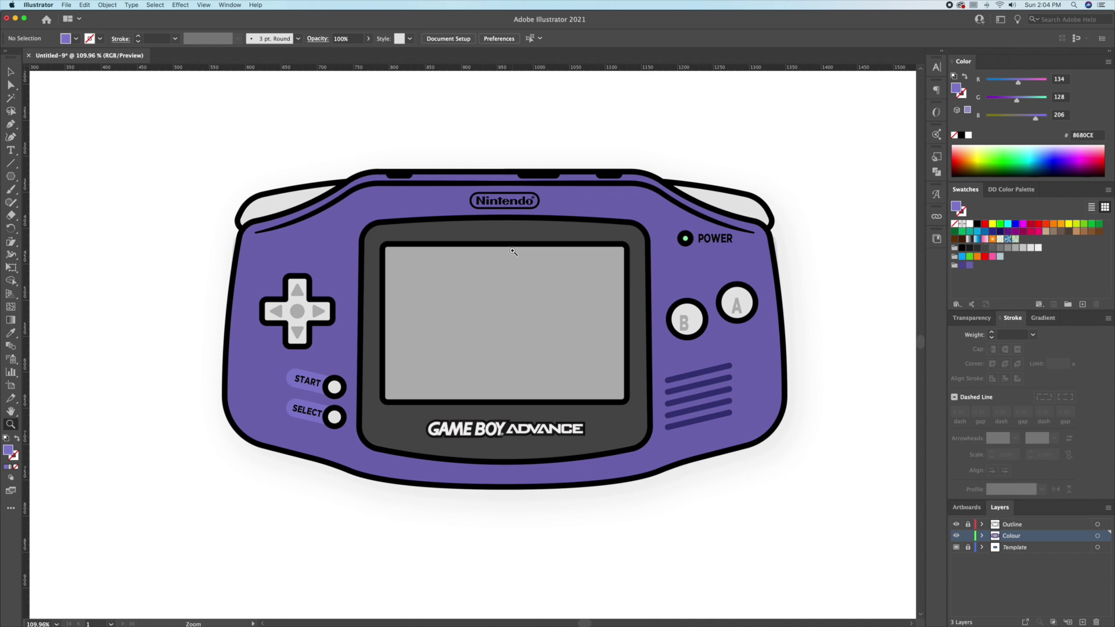
left_click_drag(493, 294, 474, 290)
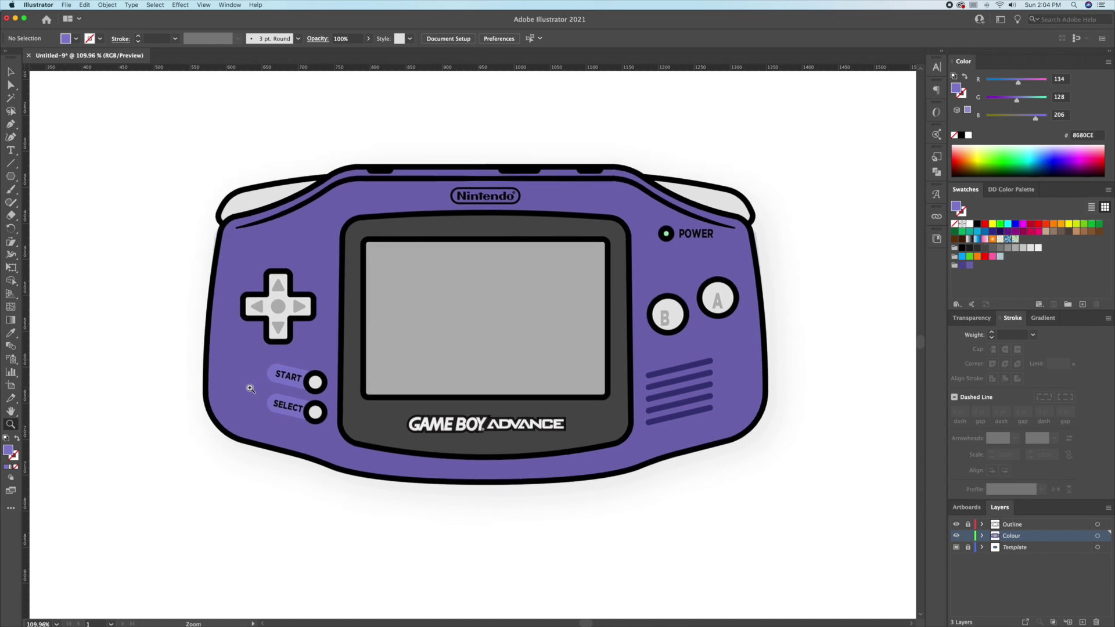
Step: Move the D-pad's four arrows and centre circle from the Outline layer to the Colour layer
left_click_drag(233, 383, 353, 379)
left_click_drag(364, 267, 417, 345)
left_click_drag(368, 199, 443, 229)
key("v")
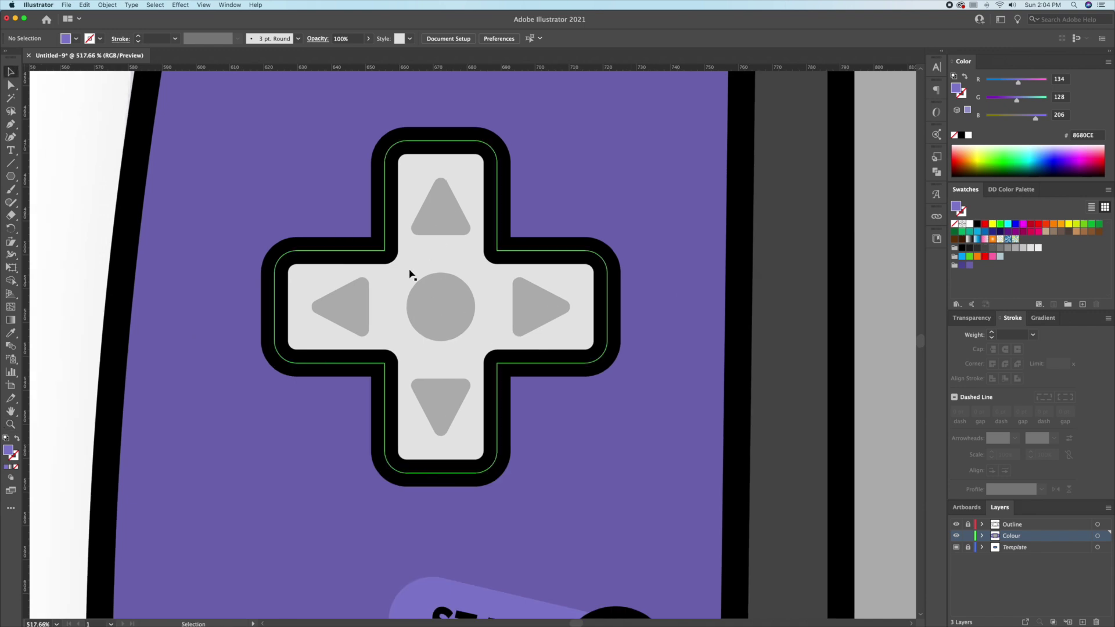
left_click(465, 308)
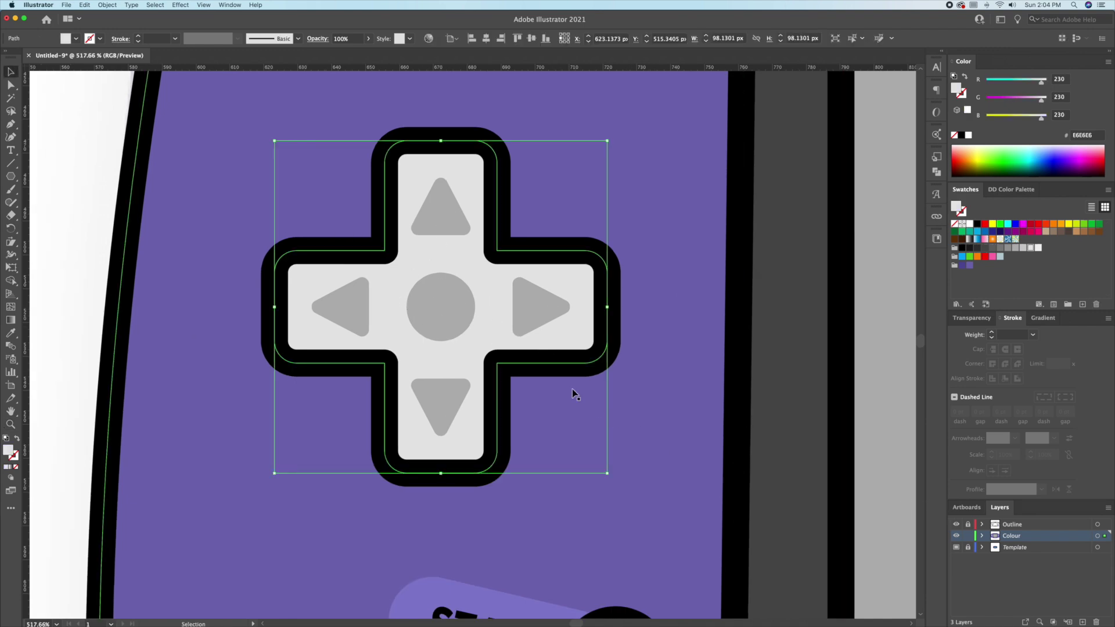
left_click(441, 307)
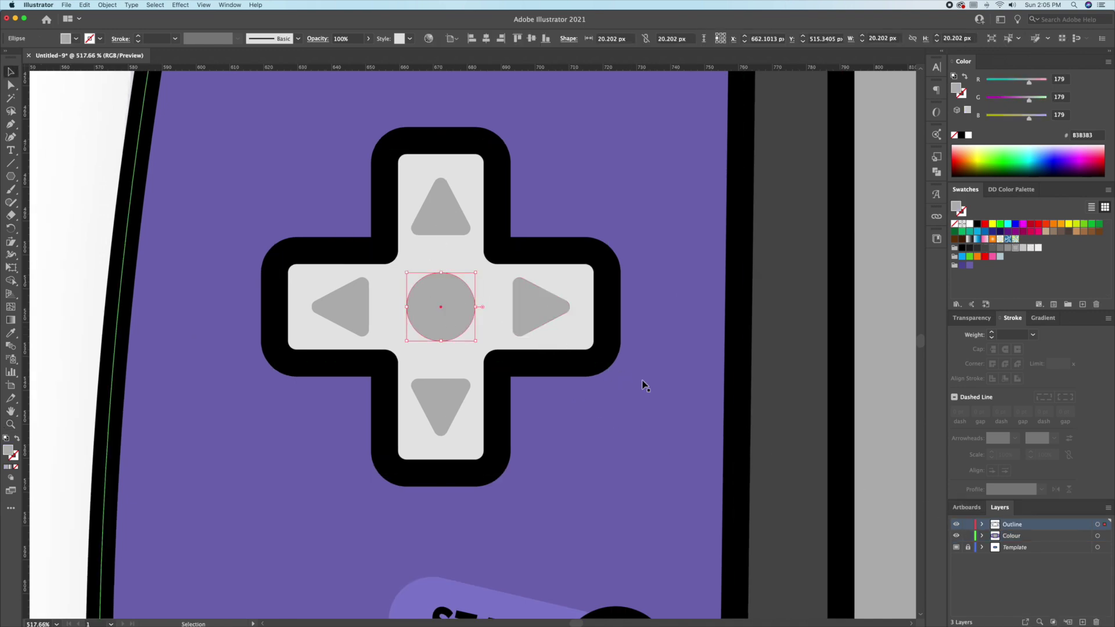
left_click(453, 230, "shift")
left_click(441, 401, "shift")
left_click(540, 302, "shift")
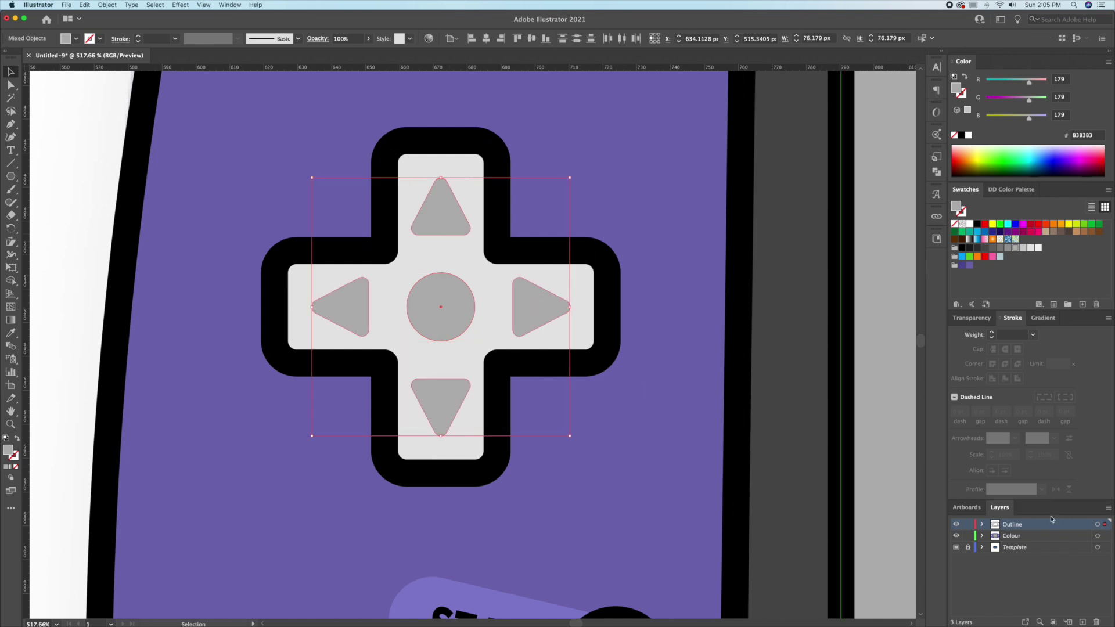
left_click_drag(1105, 538, 1104, 536)
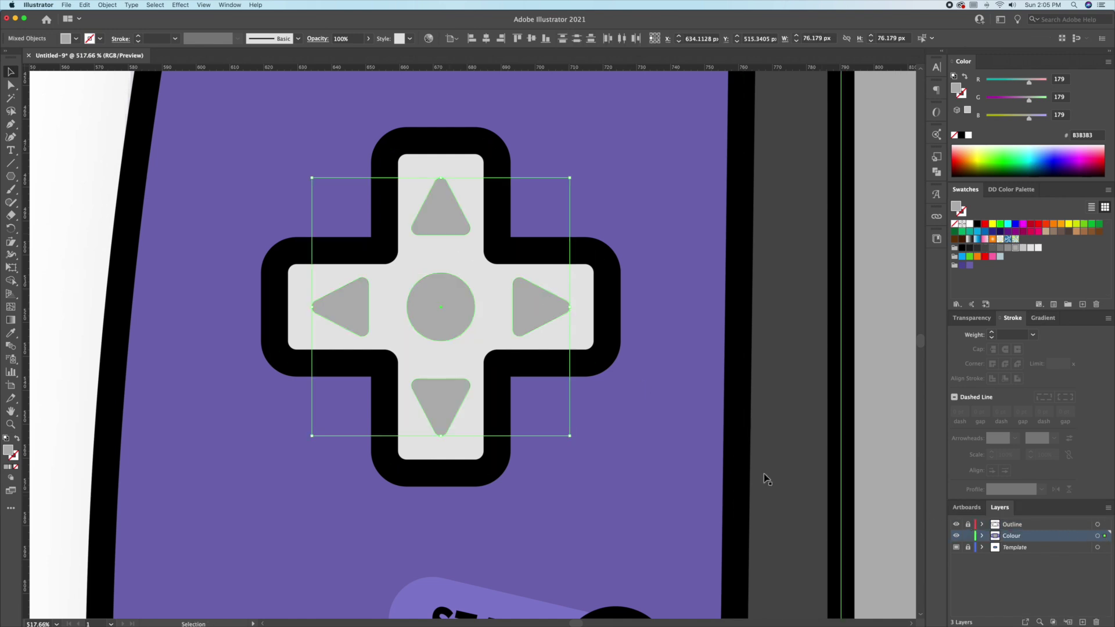
left_click(96, 268)
Step: Copy the D-pad's centre circle and paste it in front twice
left_click(443, 302)
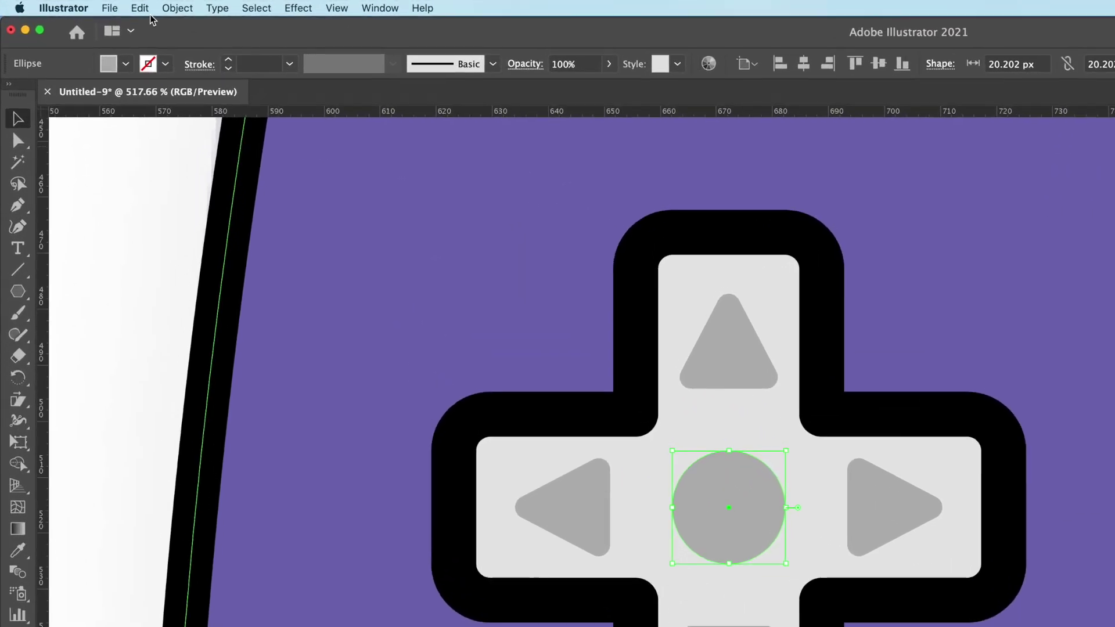
left_click(85, 4)
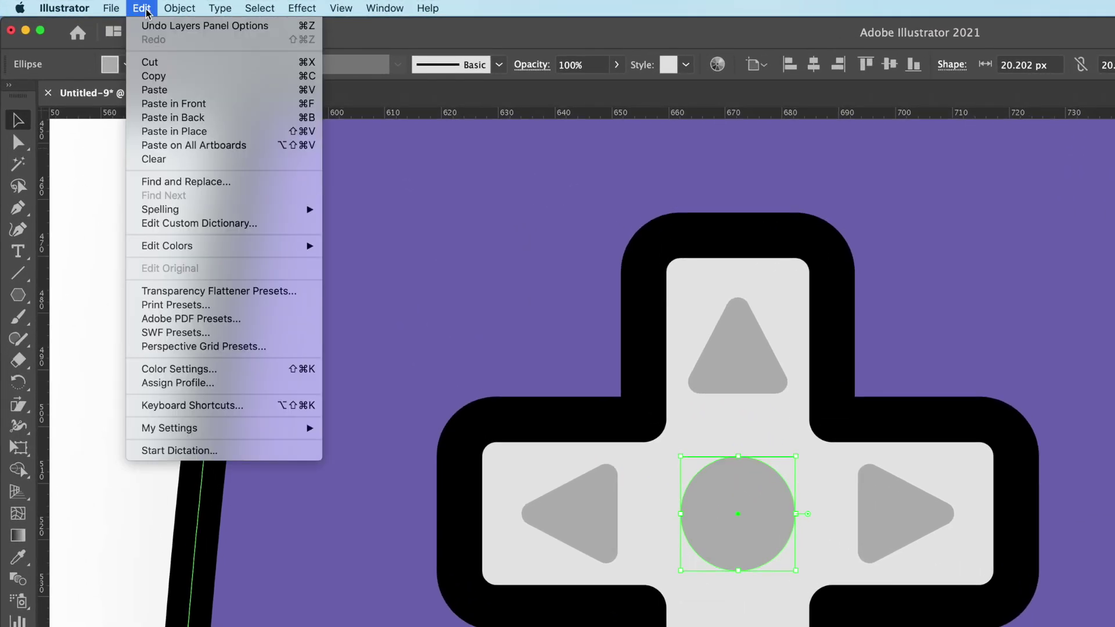
left_click(154, 76)
left_click(143, 8)
left_click(173, 104)
left_click(142, 8)
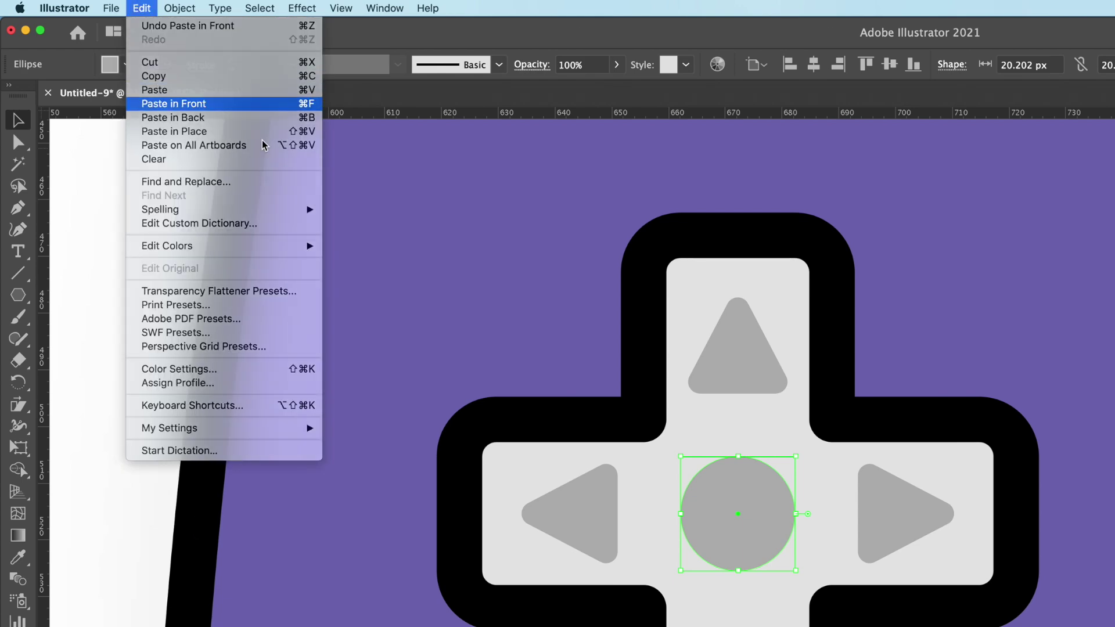
left_click(174, 103)
Step: Nudge the top copy of the D-pad's centre circle down by 6 px
key("shift+Down")
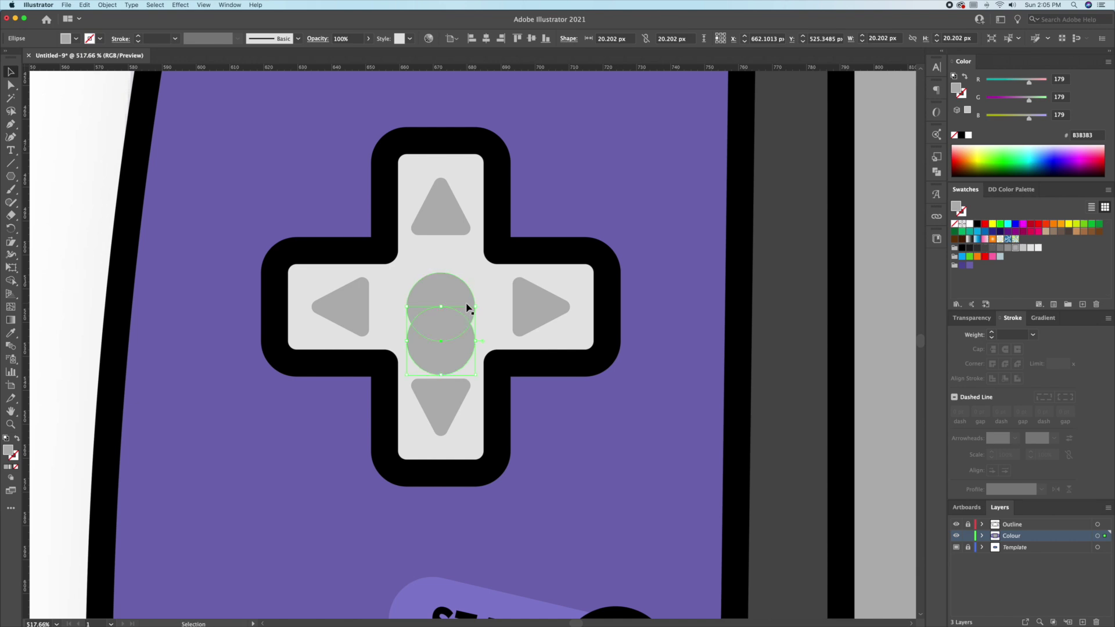
key("Up")
key("Up")
key("Up")
key("Up")
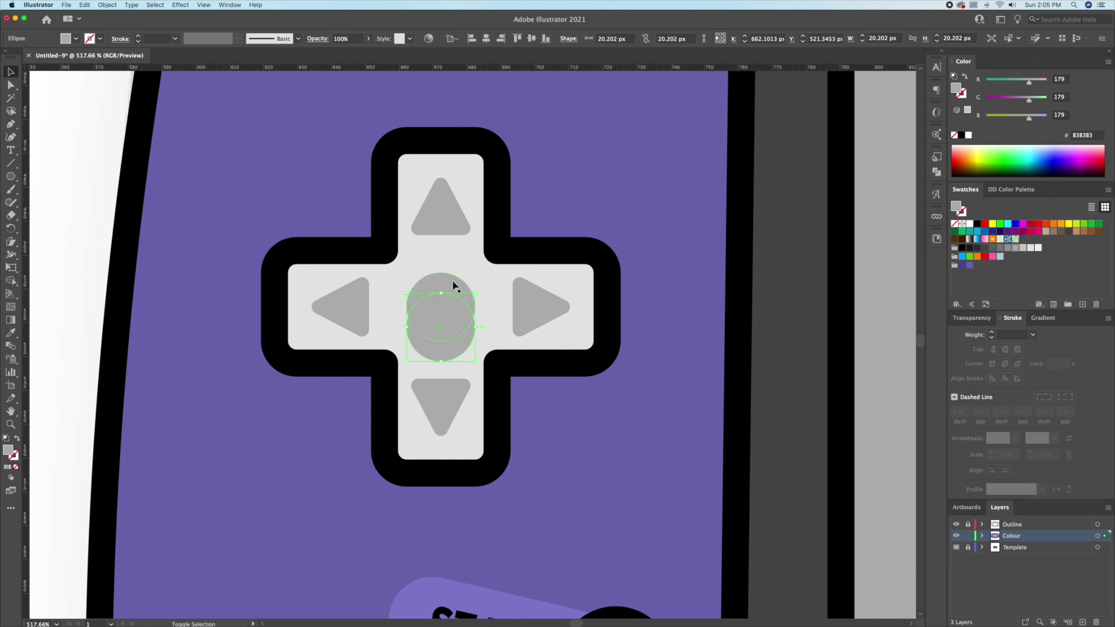
Step: Cut the circle copies with Shape Builder to leave only an upper crescent, and fill it with light grey CCCCCC
left_click(453, 285, "shift")
key("shift+m")
left_click_drag(447, 317, 448, 360)
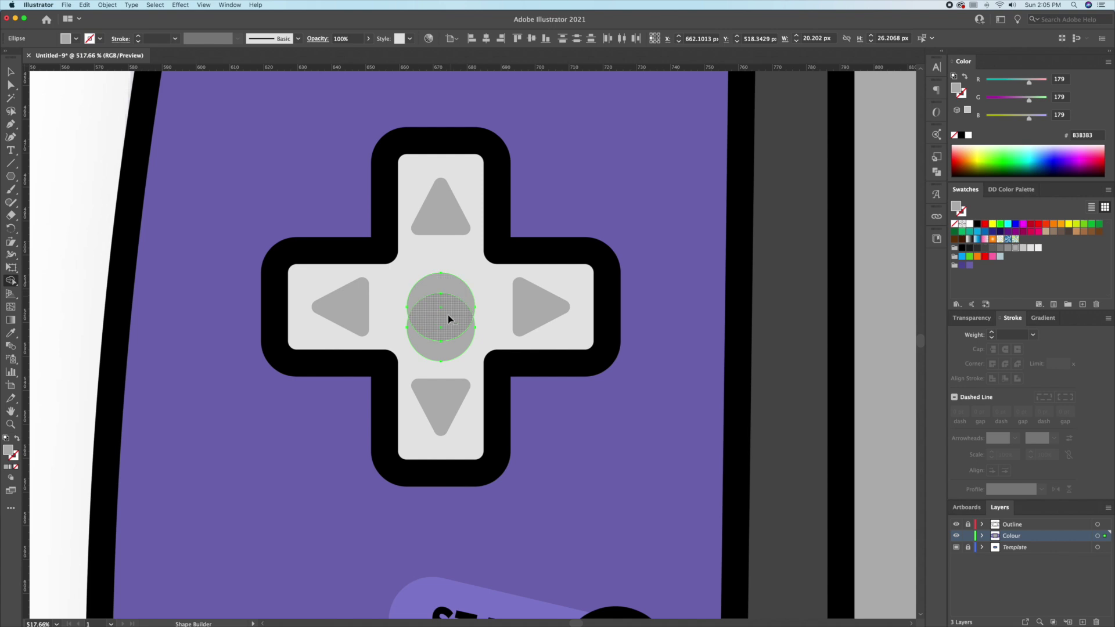
key("v")
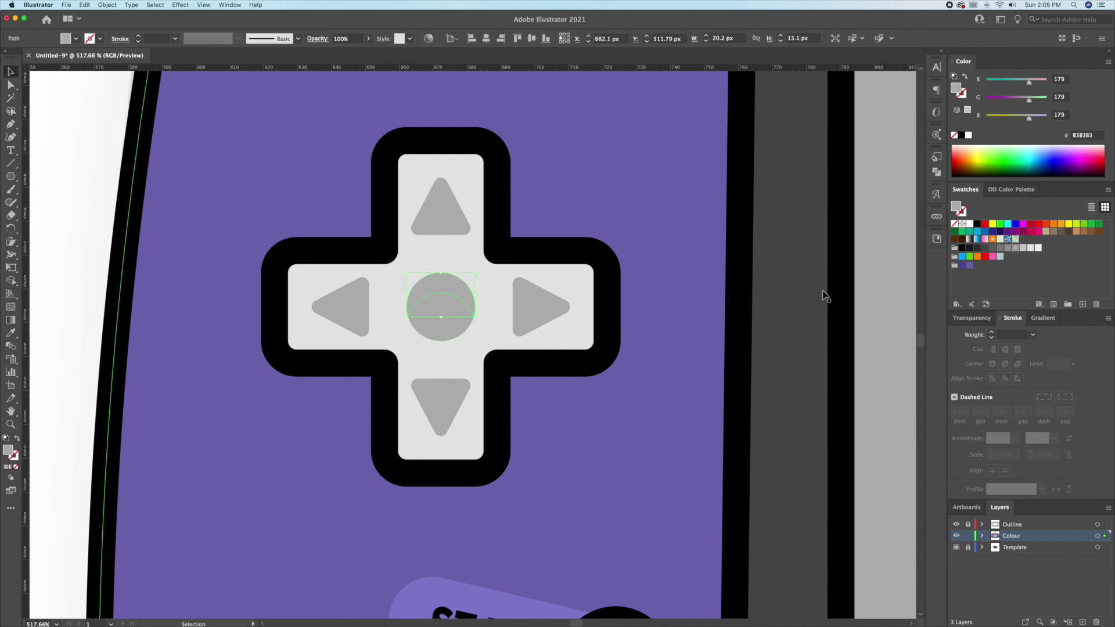
left_click(105, 190)
Step: Duplicate the D-pad's up arrow in front and offset the copy 5 px to the right and 3 px up
left_click(445, 228)
right_click(446, 228)
left_click(486, 299)
left_click(532, 309)
right_click(532, 309)
left_click(443, 220)
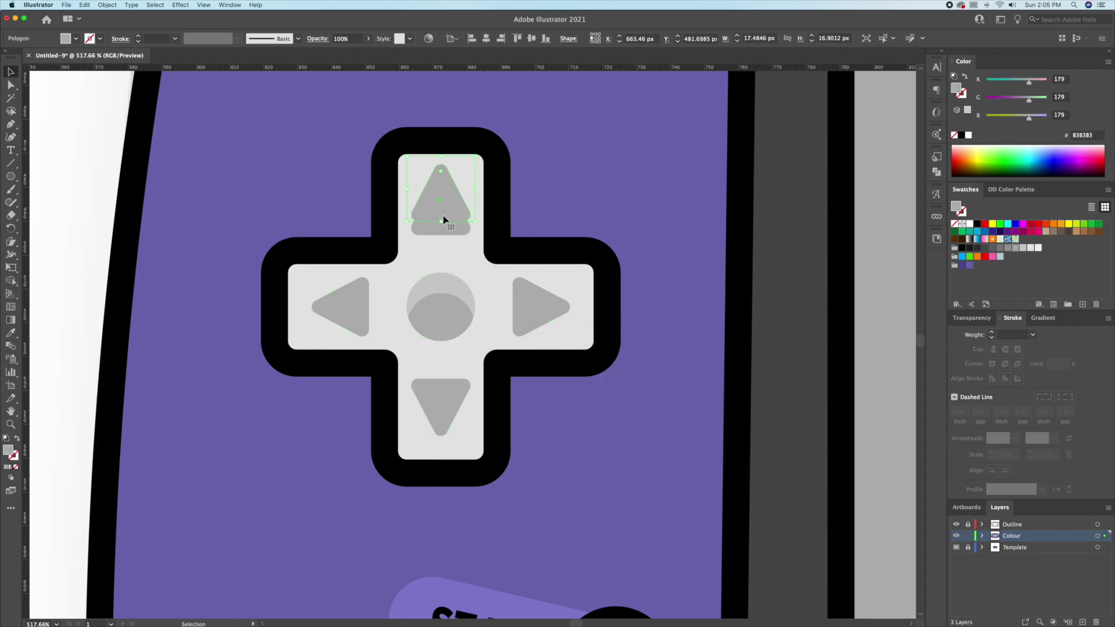
key("shift+Right")
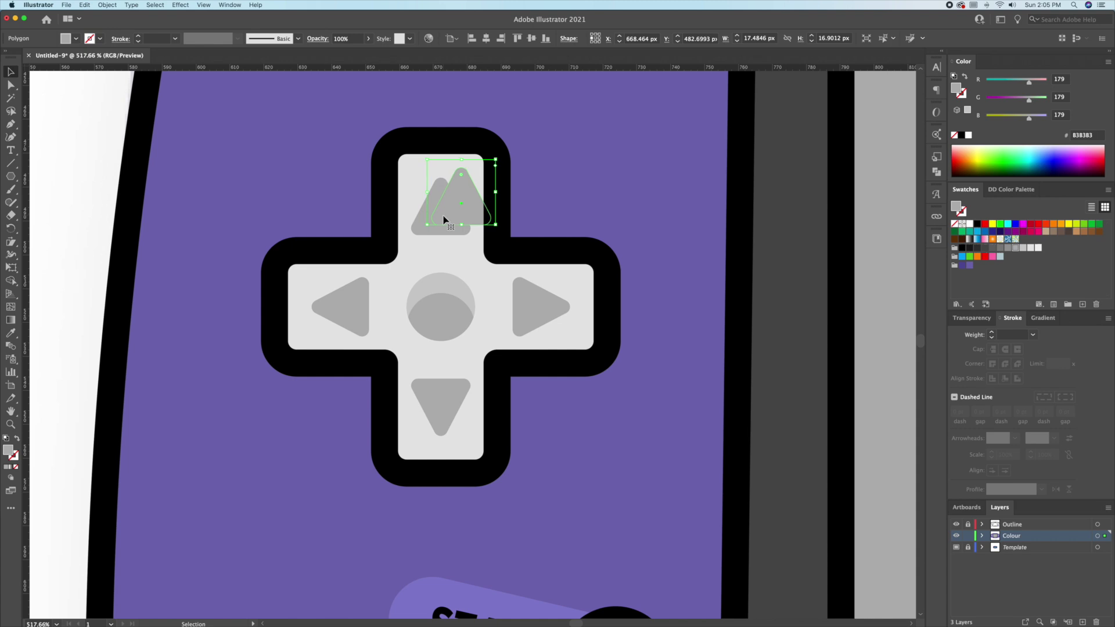
Step: Subtract the offset arrow with Shape Builder and give the remaining edge shape the crescent's light grey CCCCCC
left_click(430, 231, "shift")
key("shift+m")
left_click_drag(450, 210, 516, 198, "alt")
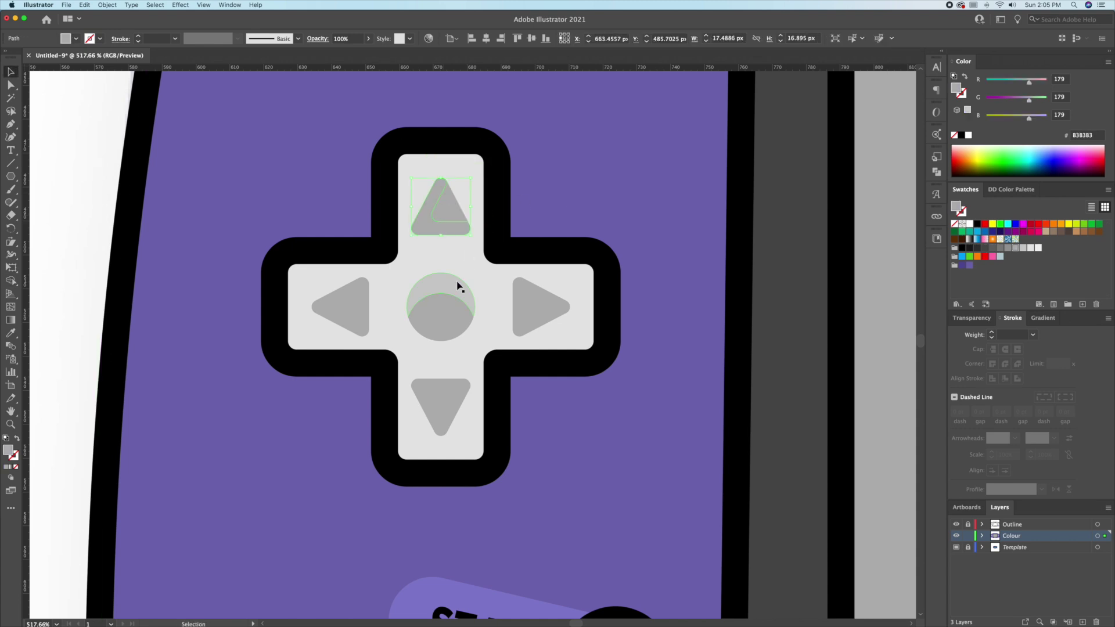
key("i")
left_click(453, 284)
left_click(427, 230)
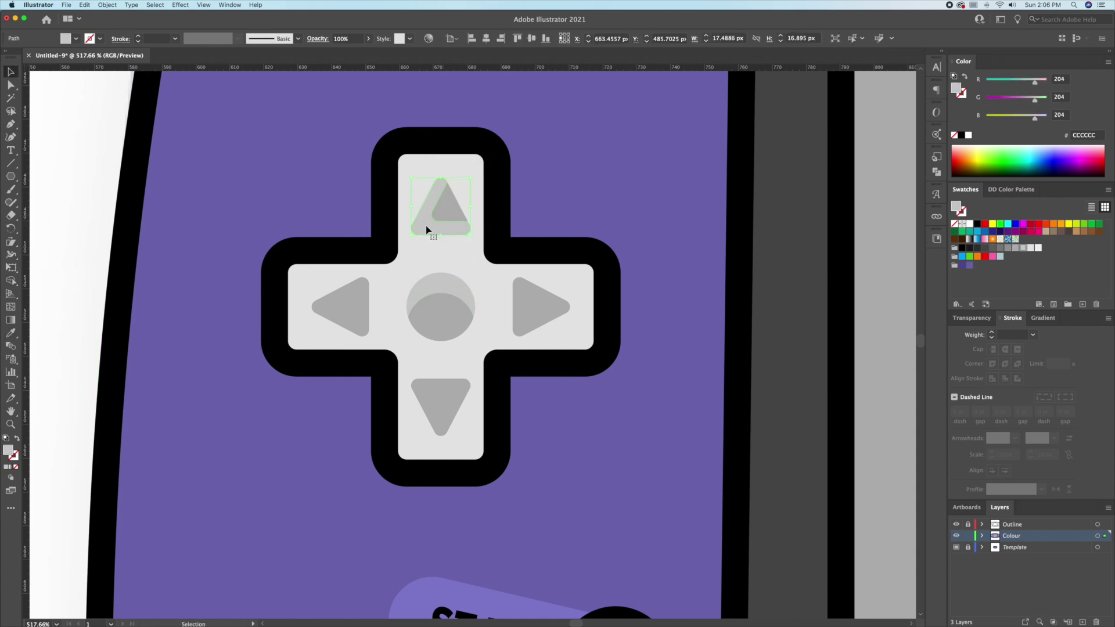
Step: Repeat the light grey edge shading on the D-pad's remaining arrows
left_click(442, 310, "alt")
left_click(279, 342)
key("v")
left_click(248, 179)
key("a")
left_click(441, 384)
left_click(441, 233, "shift")
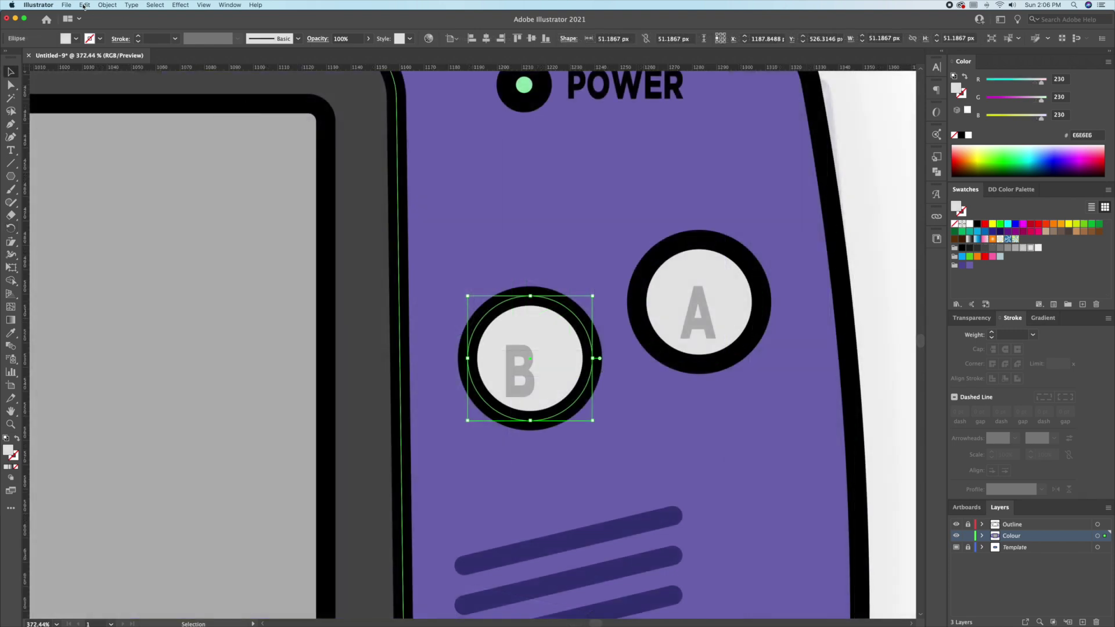
Step: Copy the B button's circle and paste it in front twice
left_click(85, 5)
left_click(93, 45)
left_click(84, 5)
left_click(99, 70)
left_click(84, 5)
left_click(99, 69)
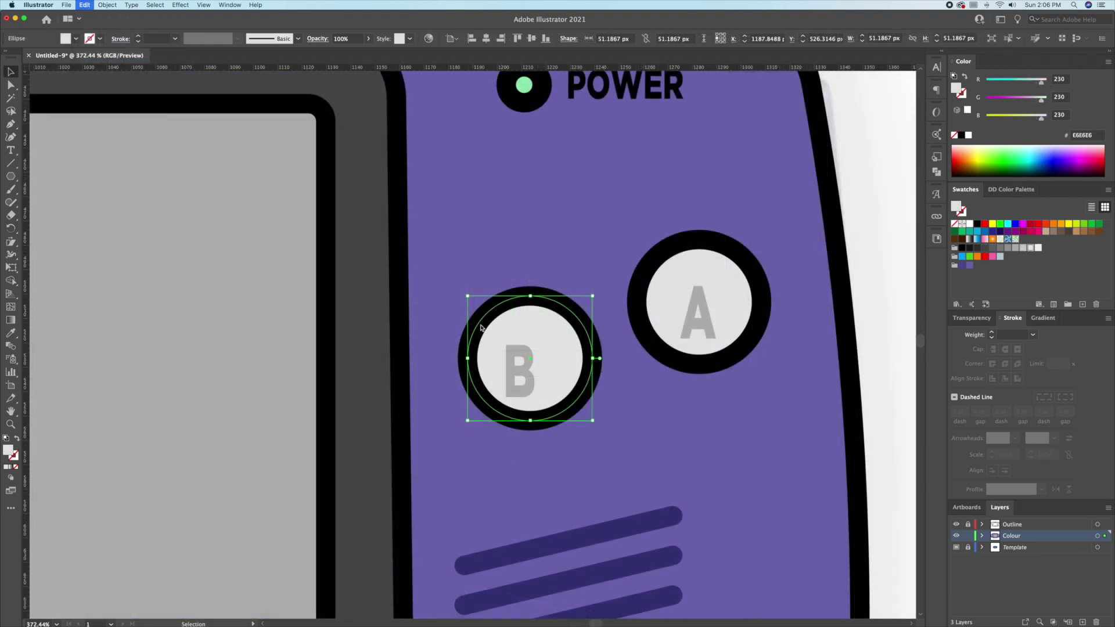
Step: Offset the top circle copy towards the B button's upper left and scale it down to about 46 px across
left_click_drag(557, 367, 537, 343)
key("Left")
key("Left")
key("Left")
key("Left")
key("Left")
key("Left")
key("Left")
key("Left")
left_click_drag(558, 270, 552, 277)
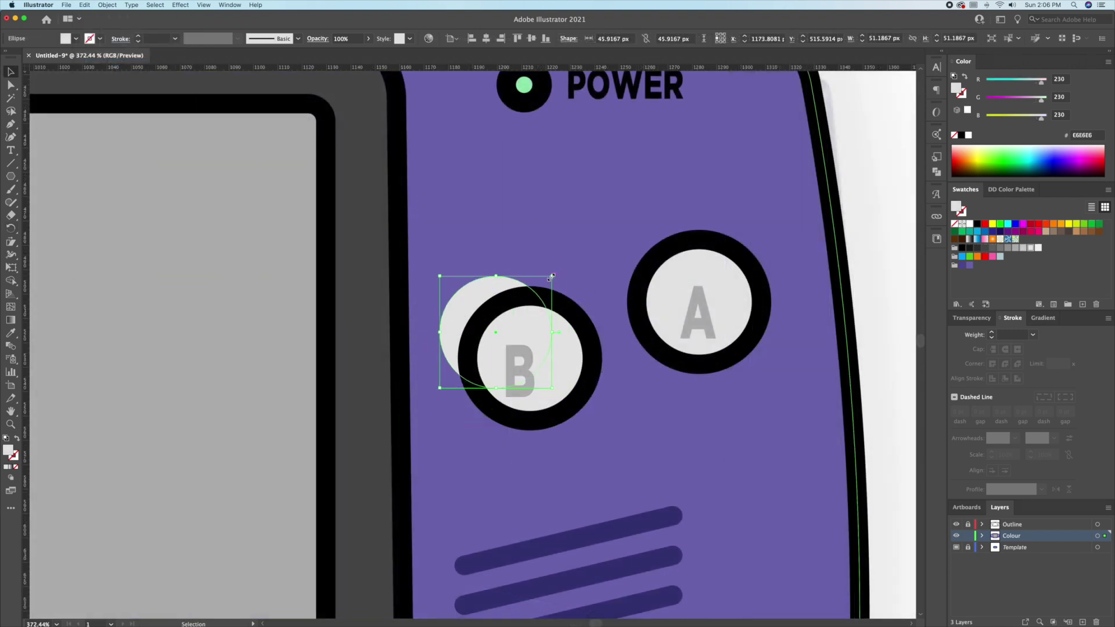
key("Right")
key("Right")
key("Right")
key("Right")
key("Right")
key("Right")
Step: Subtract the offset circle with Shape Builder and fill the B button's remaining lower-right crescent with a darker grey swatch
left_click(544, 333, "shift")
key("shift+m")
left_click_drag(522, 345, 493, 273, "alt")
key("v")
left_click(495, 274)
left_click(575, 387)
left_click(1022, 248)
left_click(641, 442)
left_click_drag(10, 176, 52, 202)
left_click(969, 223)
key("super+z")
key("v")
key("super+shift+a")
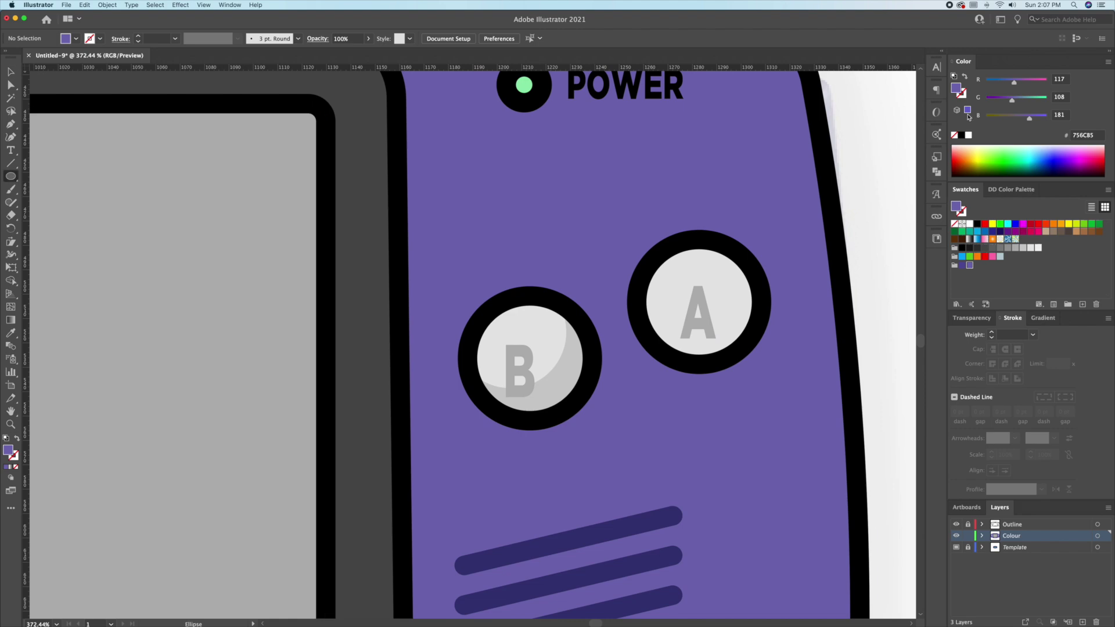
Step: Copy the B button's crescent shading and highlight onto the A button
key("v")
left_click(603, 371)
left_click_drag(512, 356, 726, 317)
left_click(565, 361)
left_click(518, 346, "shift")
Step: Select the purple console body shape and duplicate it in front
scroll(746, 298, "down", 5)
left_click(830, 306)
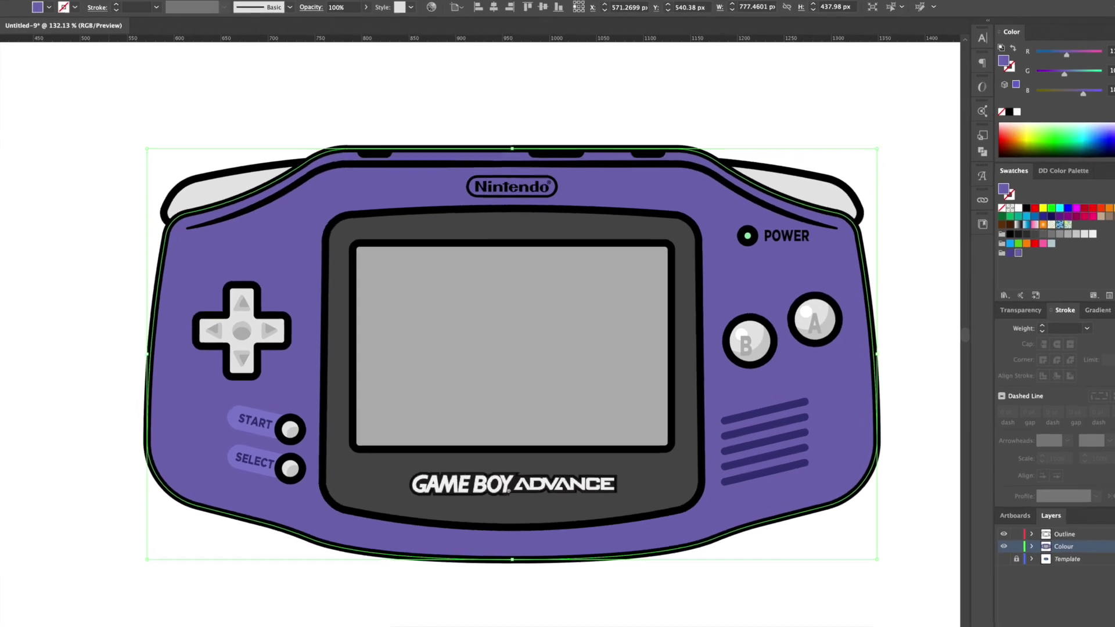
left_click(63, 2)
left_click(386, 96)
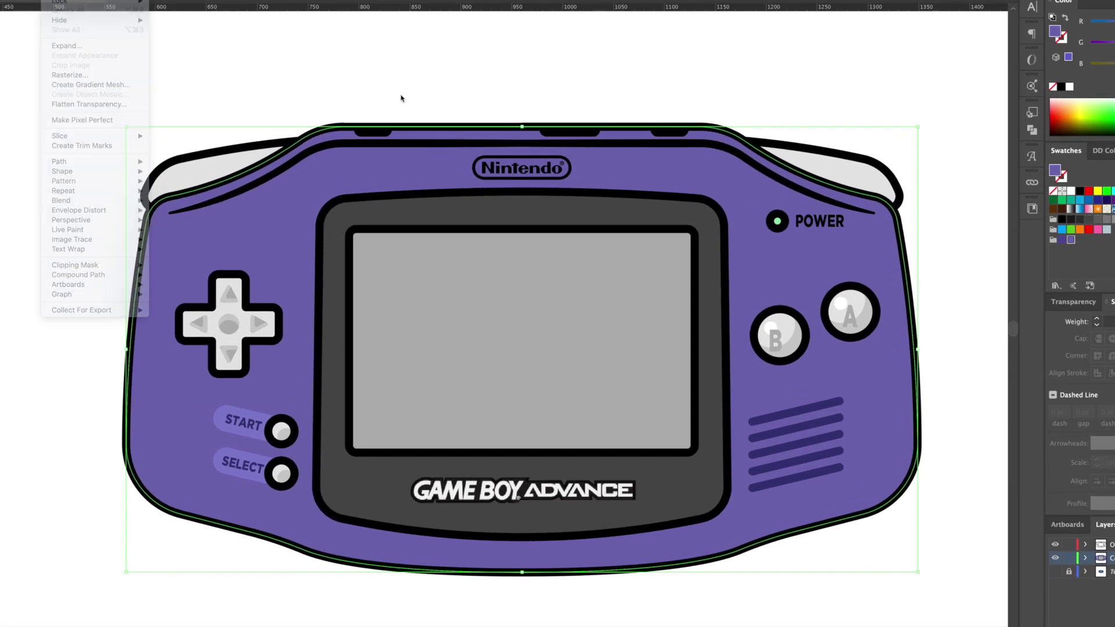
key("a")
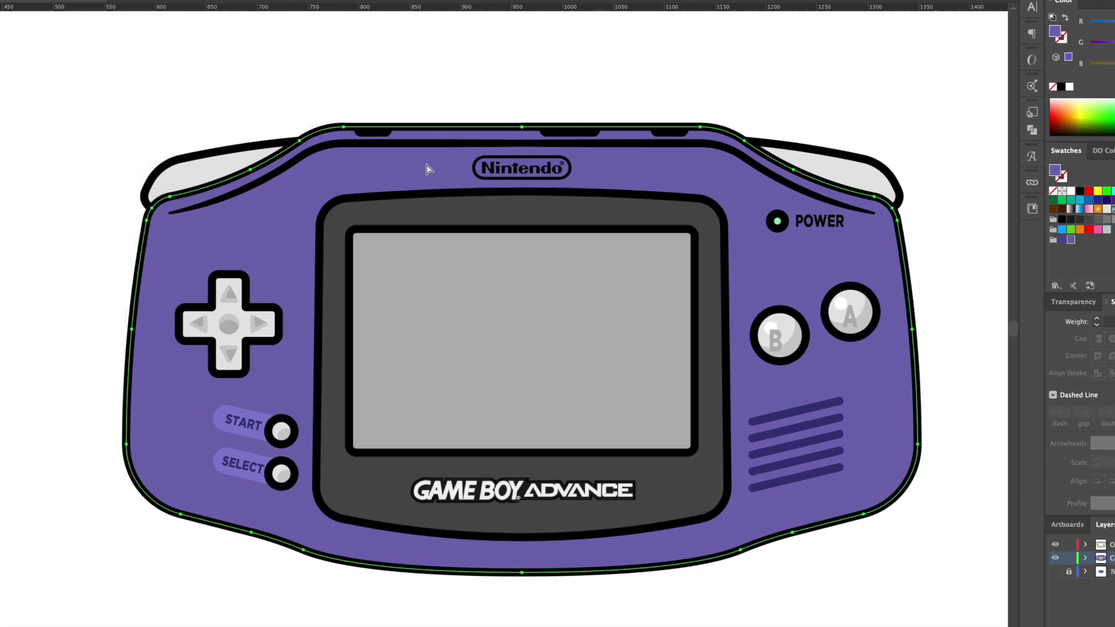
left_click_drag(421, 168, 453, 222, "alt")
left_click_drag(363, 165, 436, 179, "alt")
key("super+z")
key("super+z")
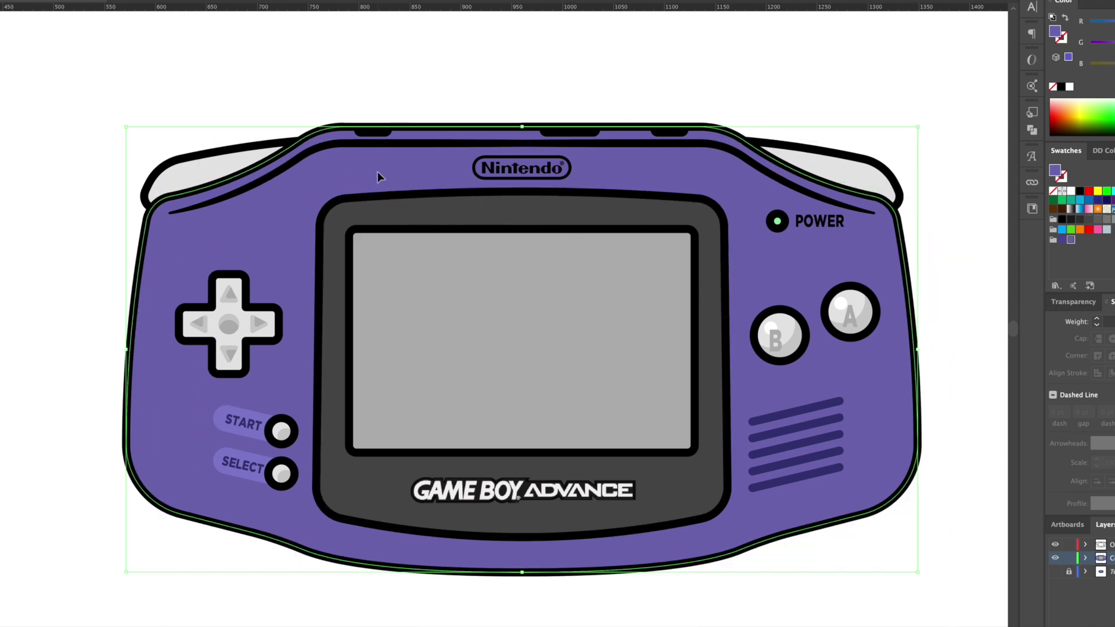
Step: Nudge the console body copy down by 17 px to line up with the curved line below the upper edge
key("shift+Down")
key("shift+Down")
key("Down")
key("Up")
key("Up")
key("Up")
key("Up")
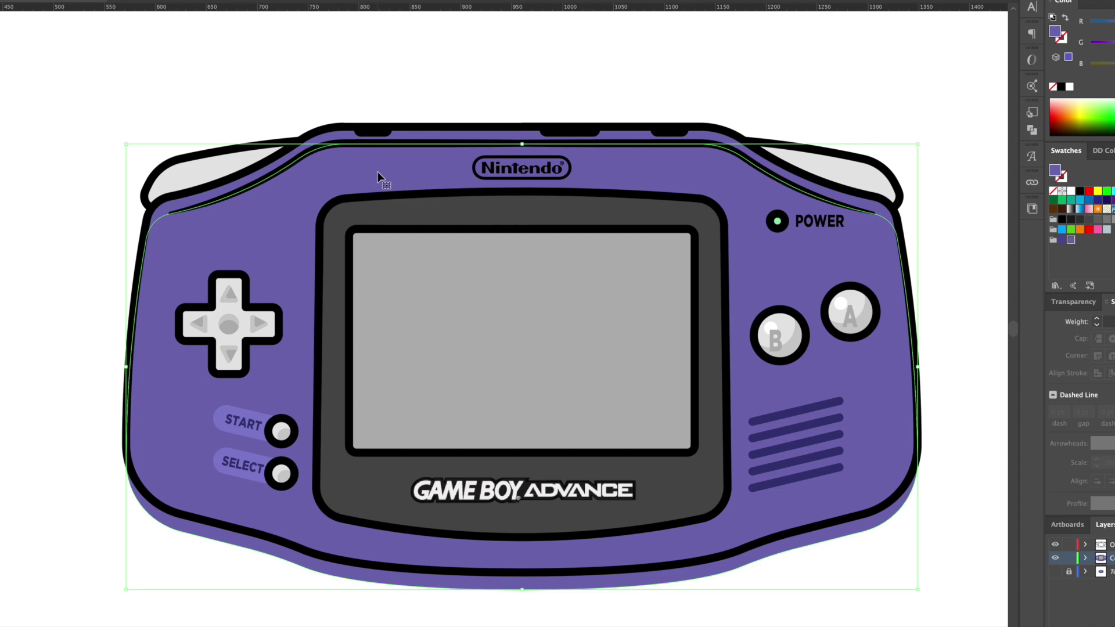
Step: Subtract the lowered body copy with Shape Builder to leave only a strip along the console's upper edge
left_click(423, 137, "shift")
key("shift+m")
mouse_move(349, 535)
left_mouse_down("alt")
mouse_move(321, 601)
mouse_move(309, 599)
left_mouse_up("alt")
key("super+shift+a")
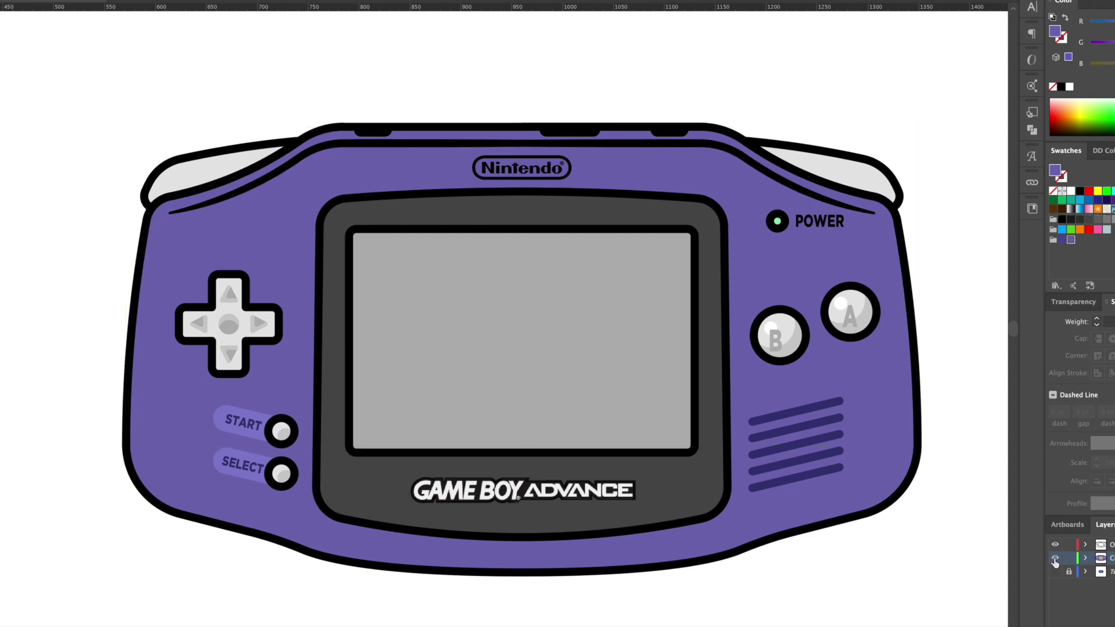
Step: Lock the Outline layer and colour the upper edge strip with the START label's light purple 8680CE
left_click(1068, 545)
left_click(281, 324)
key("i")
left_click(255, 412)
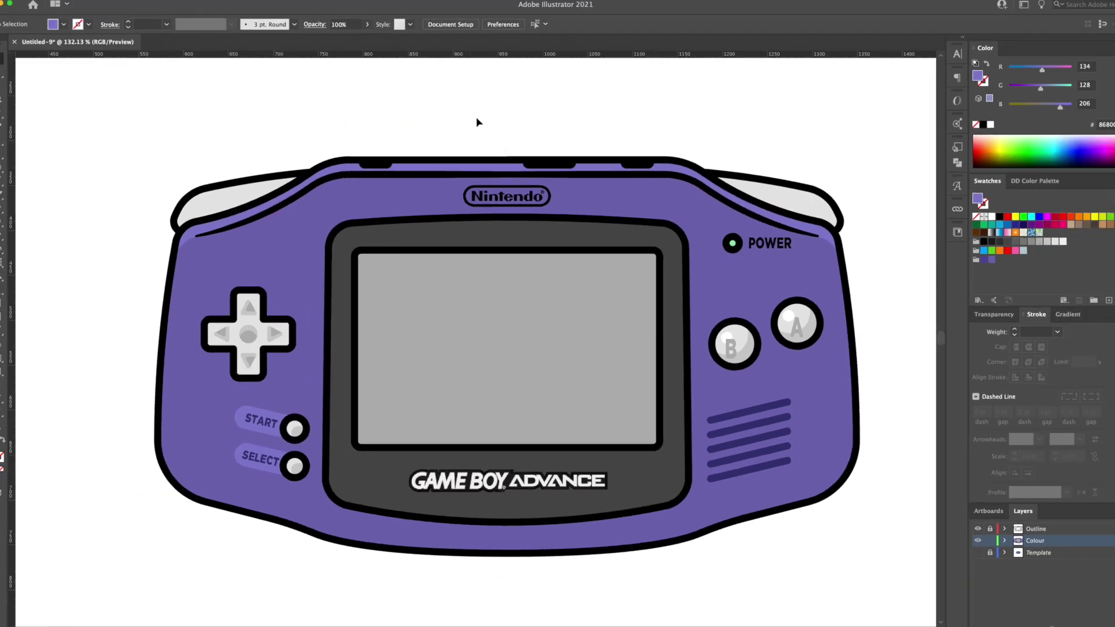
Step: Nudge a copy of the purple console body shape up by about 22 px to set the depth of a lower shadow
key("Up")
key("Up")
key("Up")
key("Up")
key("Up")
key("Up")
key("Up")
key("Up")
key("Up")
key("Up")
key("Up")
key("Up")
key("Up")
key("Up")
key("Up")
key("Up")
key("Up")
key("Up")
key("Up")
key("Up")
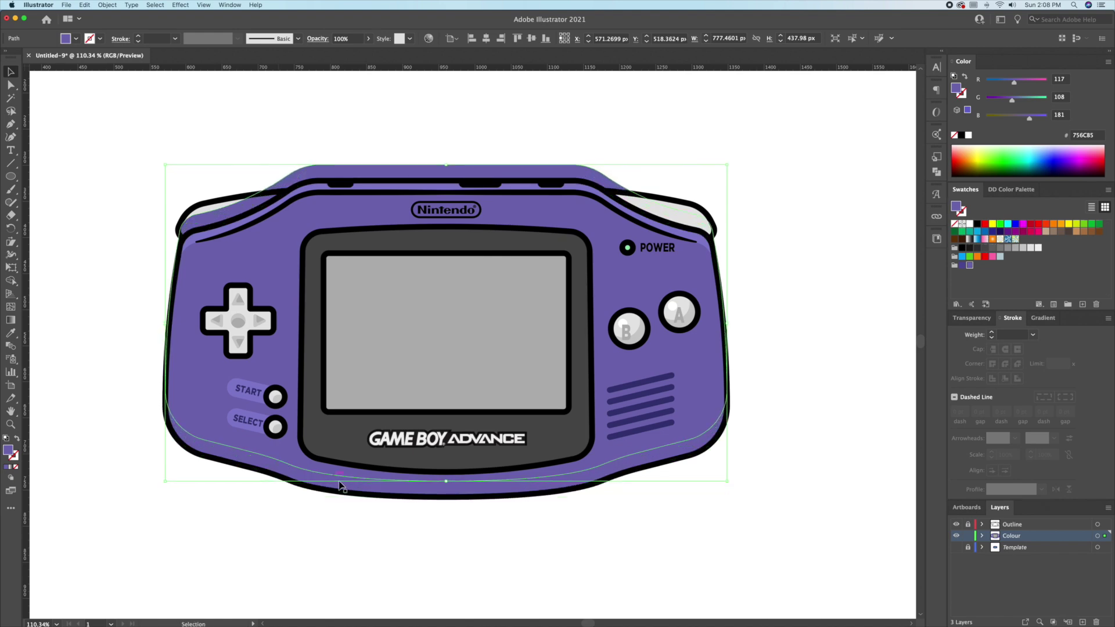
Step: Subtract the raised body copy with Shape Builder to leave a strip along the console's lower edge, and colour it dark purple 554E9B
left_click(498, 132)
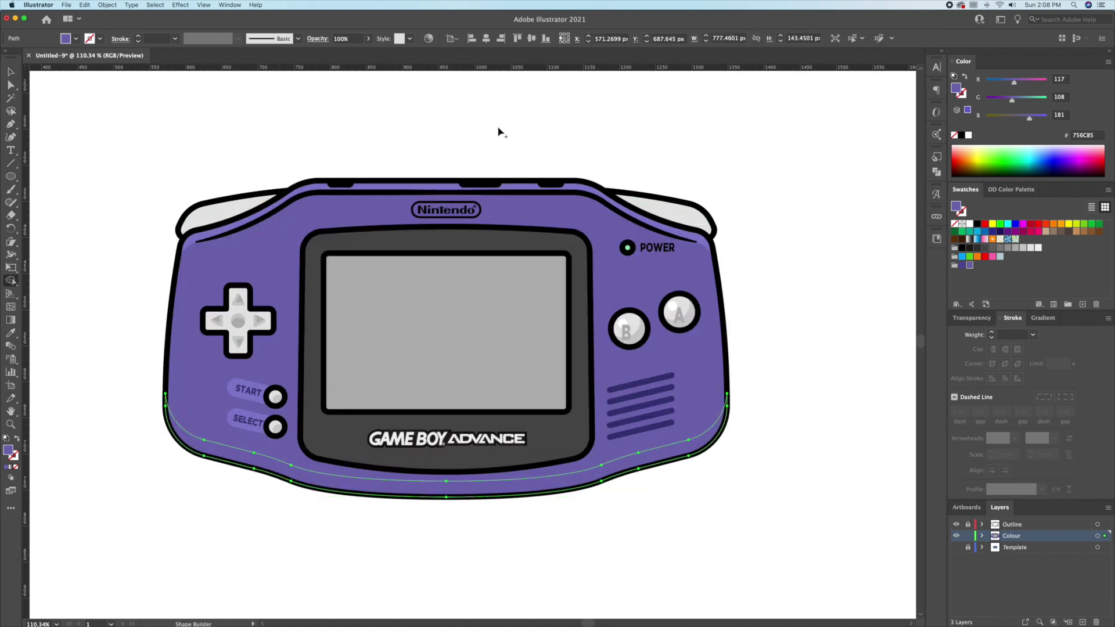
left_click(603, 478)
left_click(961, 266)
left_click(813, 326)
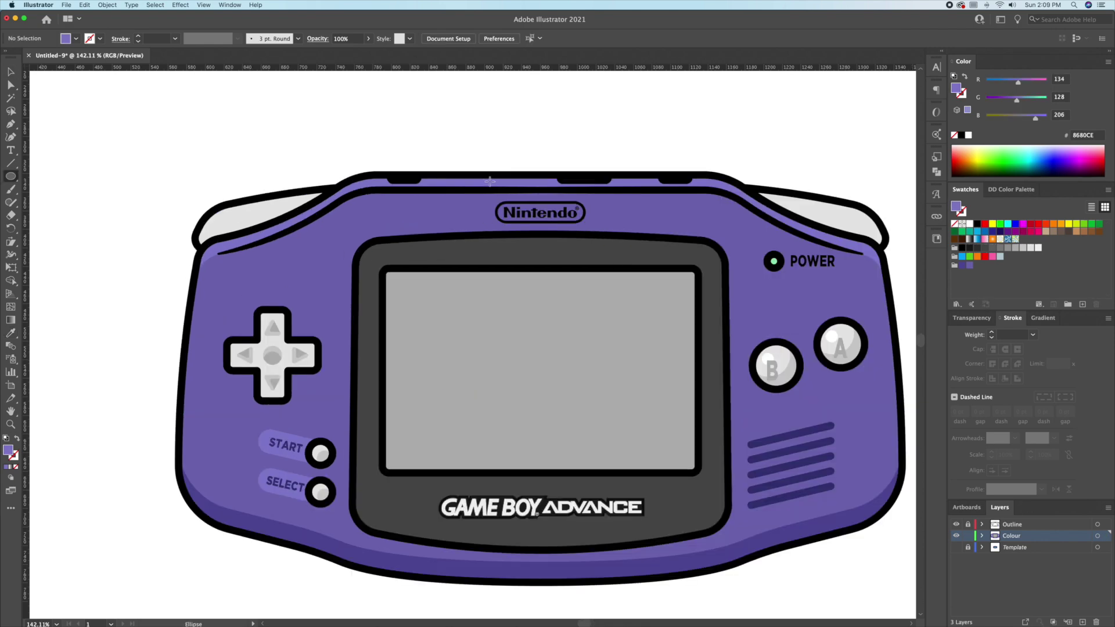
Step: Draw thin light purple ellipse highlights below the console's upper edge, along its left edge and beside the bezel's left side
left_click_drag(375, 191, 576, 206)
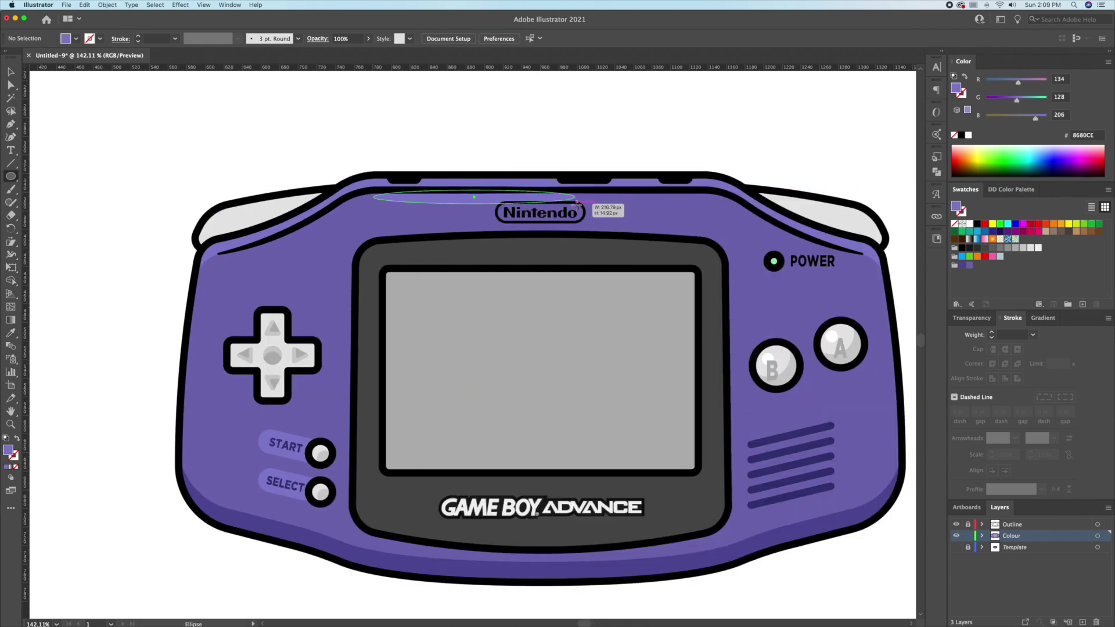
left_click_drag(192, 319, 212, 472)
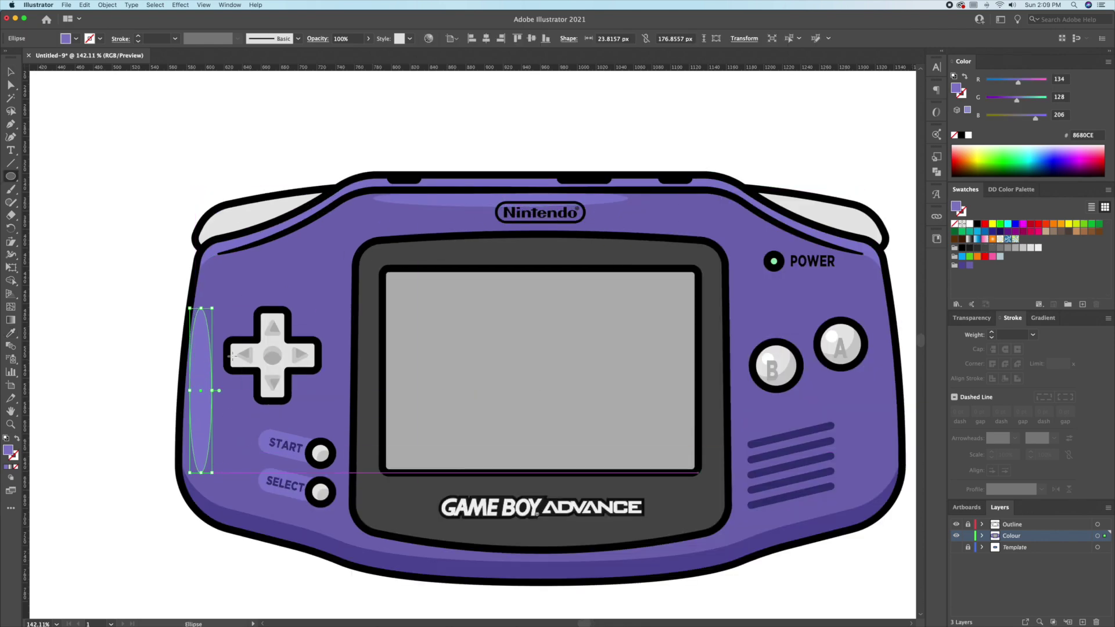
left_click_drag(236, 295, 247, 301)
key("v")
left_click_drag(209, 344, 205, 318)
key("l")
left_click_drag(333, 290, 346, 380)
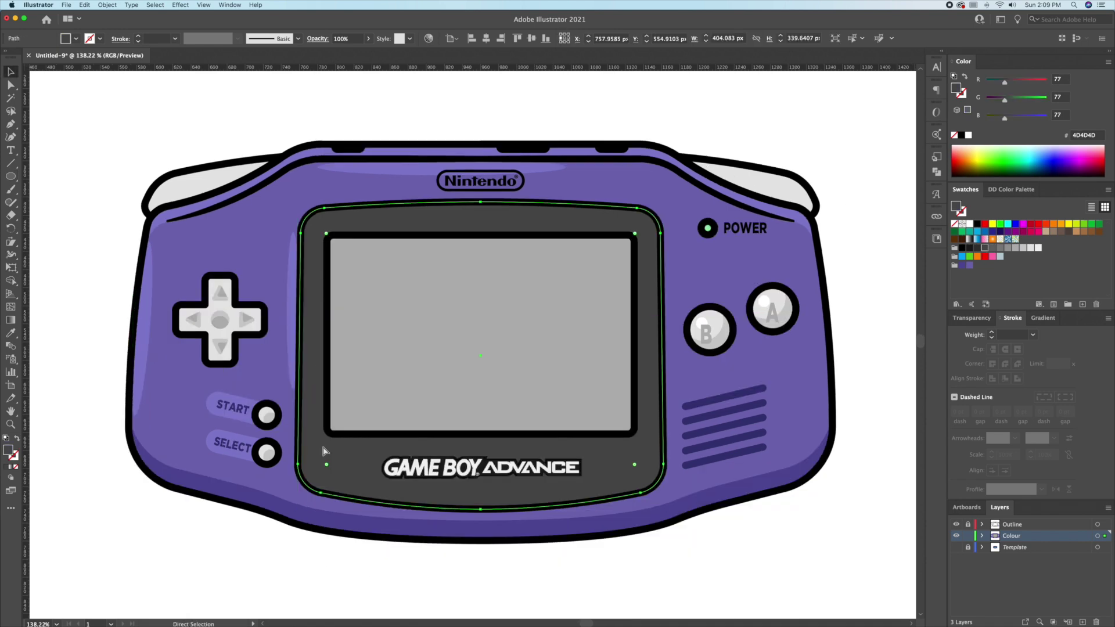
Step: Nudge a copy of the dark grey screen bezel shape up by 10 px
key("v")
key("Up")
key("Up")
key("Up")
key("Up")
key("Up")
key("Up")
key("Up")
key("Up")
key("Up")
key("Up")
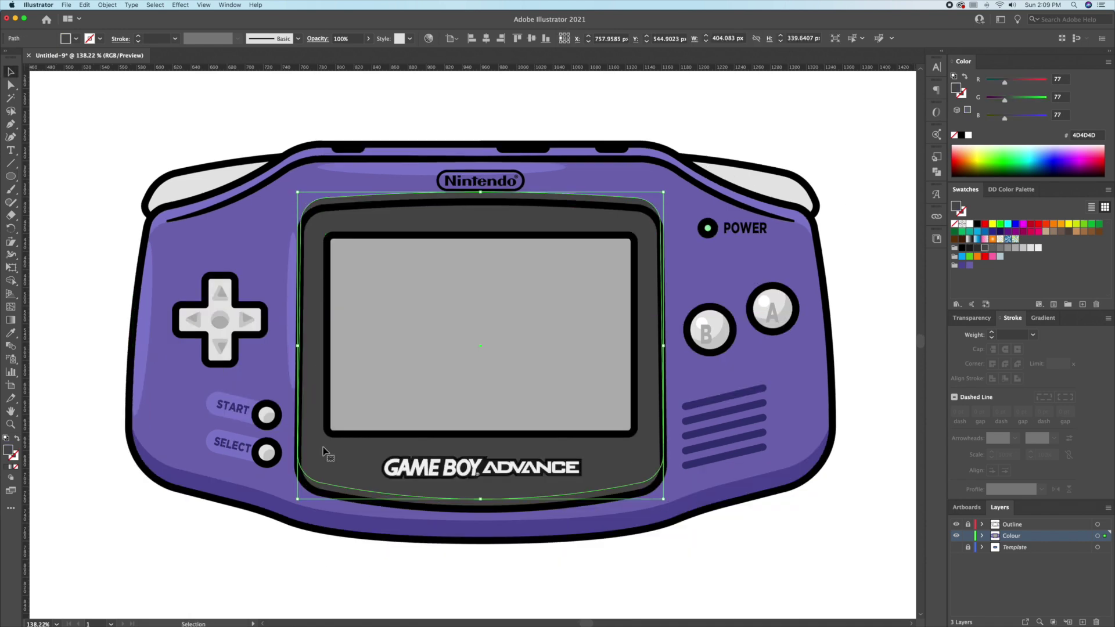
Step: Subtract the raised bezel copy with Shape Builder to leave a strip along the bezel's lower edge, and fill it with a darker grey
left_click(442, 509, "shift")
key("shift+m")
left_click_drag(441, 411, 462, 196)
key("v")
left_click(303, 578)
left_click(394, 499)
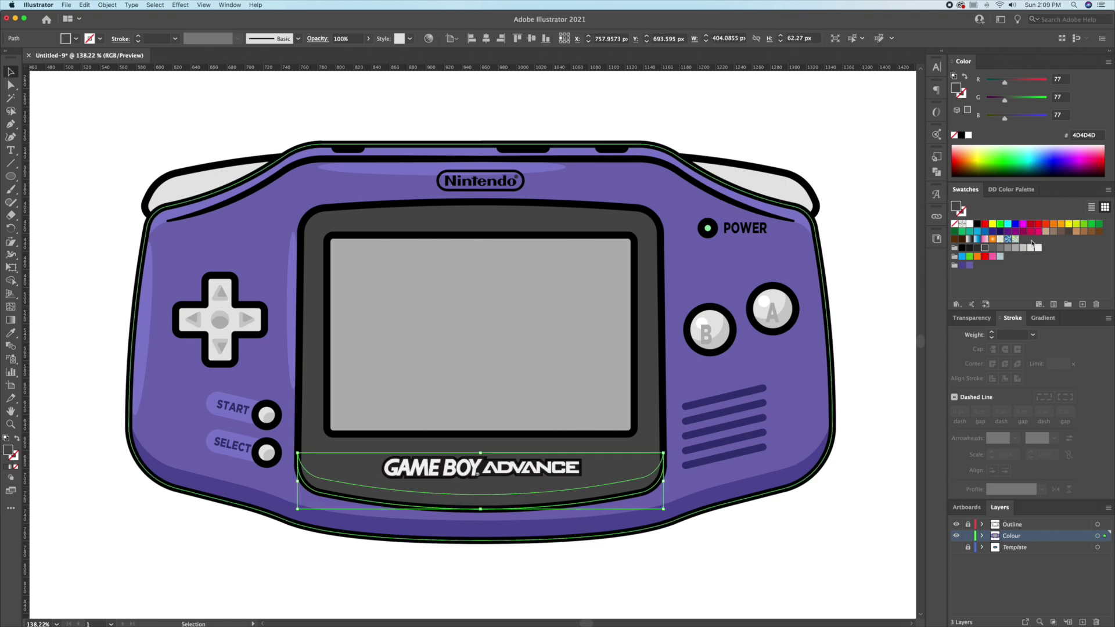
left_click(979, 248)
Step: Cut a strip along the bezel's upper edge using a bezel copy lowered 14 px and Shape Builder, and fill it with the darker grey
left_click(632, 465)
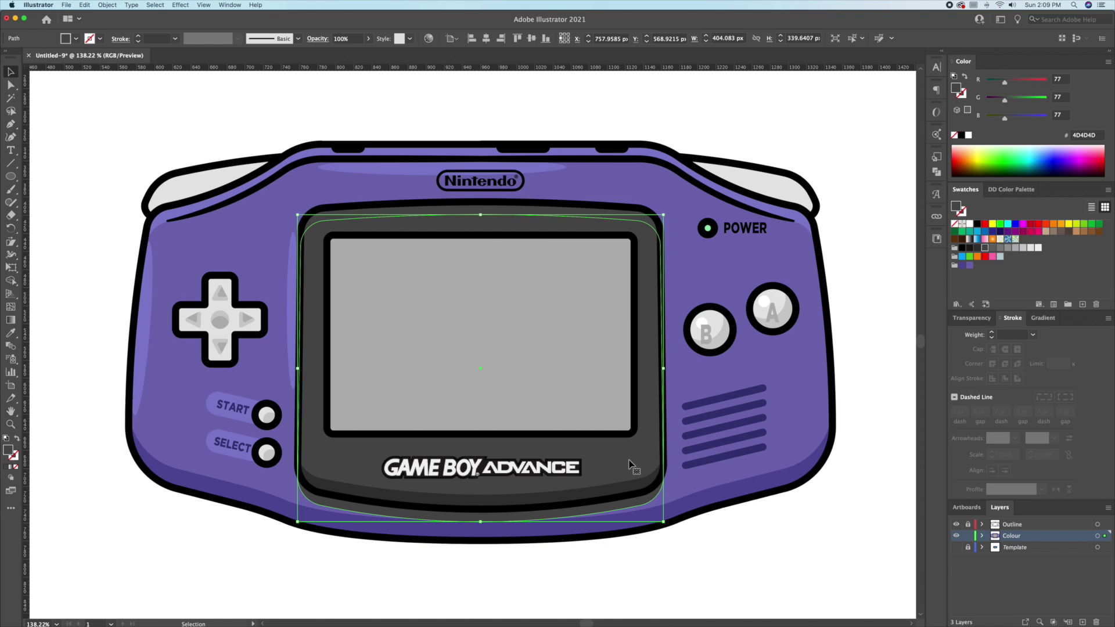
left_click(516, 215)
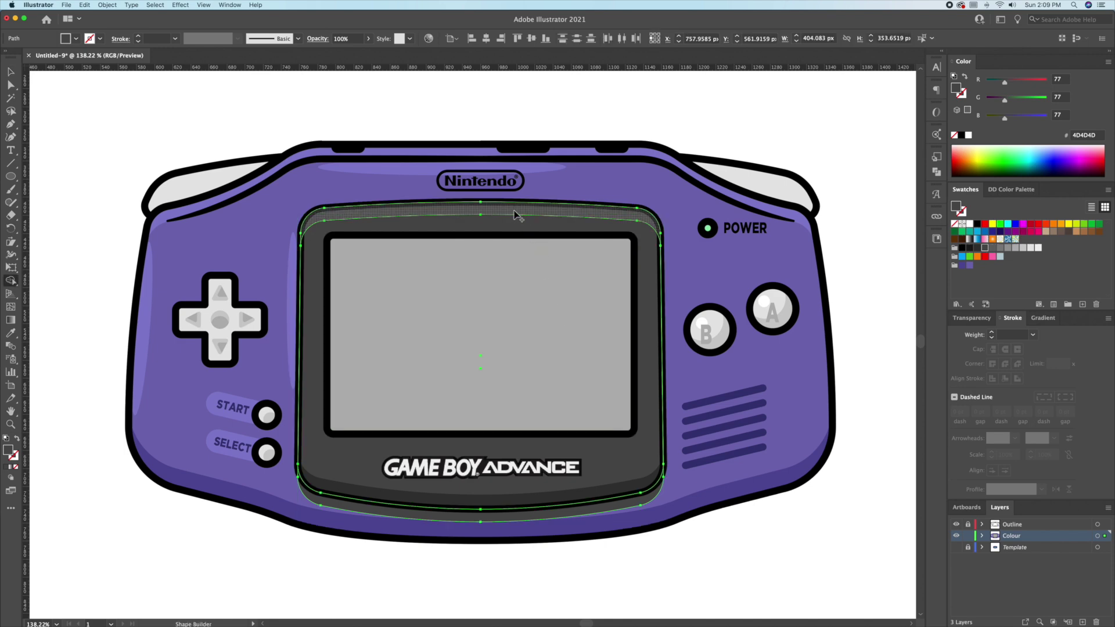
left_click(567, 562)
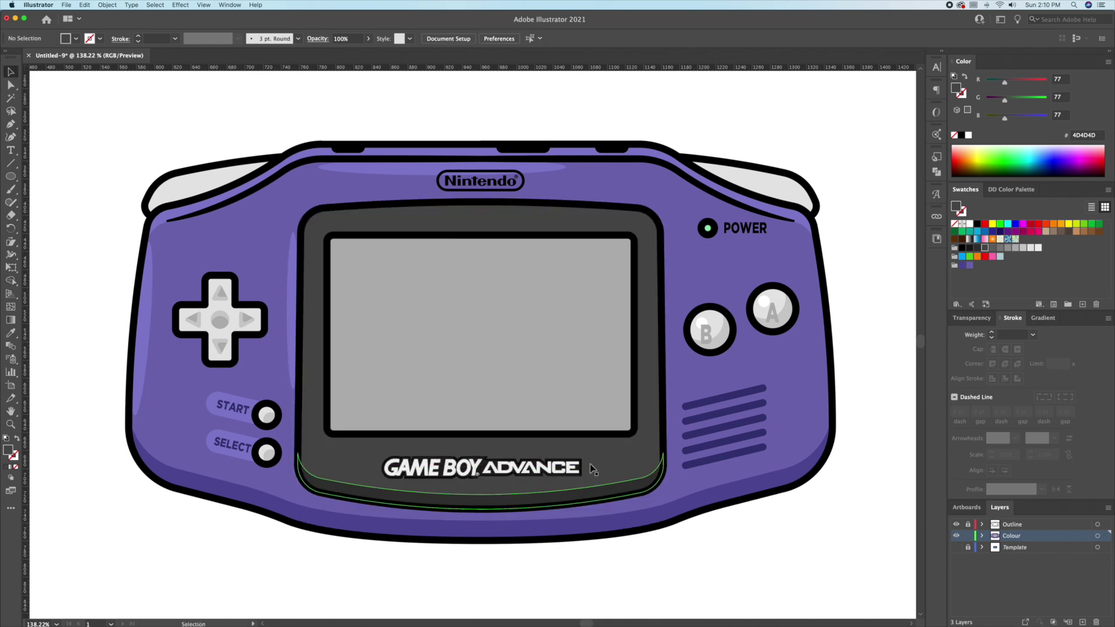
left_click(575, 216)
left_click(969, 224)
left_click(977, 248)
scroll(406, 274, "right", 1)
Step: Select the light grey screen rectangle and nudge a duplicate of it up by about 15 px
left_click(406, 274)
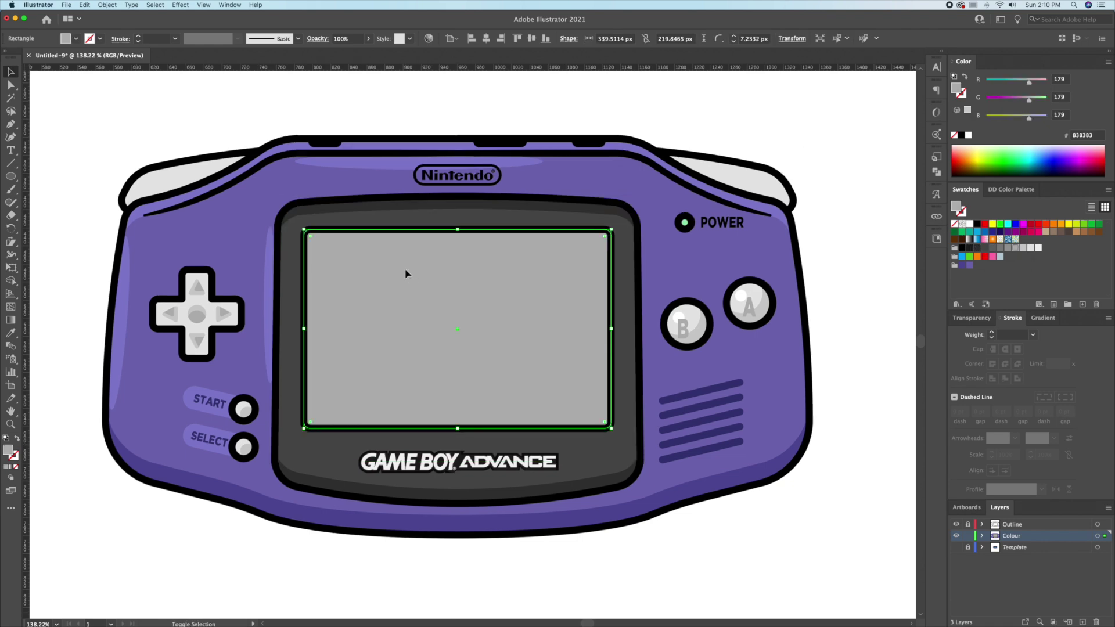
key("Up")
key("Up")
key("Up")
key("Up")
key("Up")
key("Up")
key("Up")
key("Up")
key("Up")
key("Up")
key("Up")
key("Up")
key("Up")
key("Up")
key("Up")
key("Up")
key("Up")
key("Up")
key("Up")
key("Up")
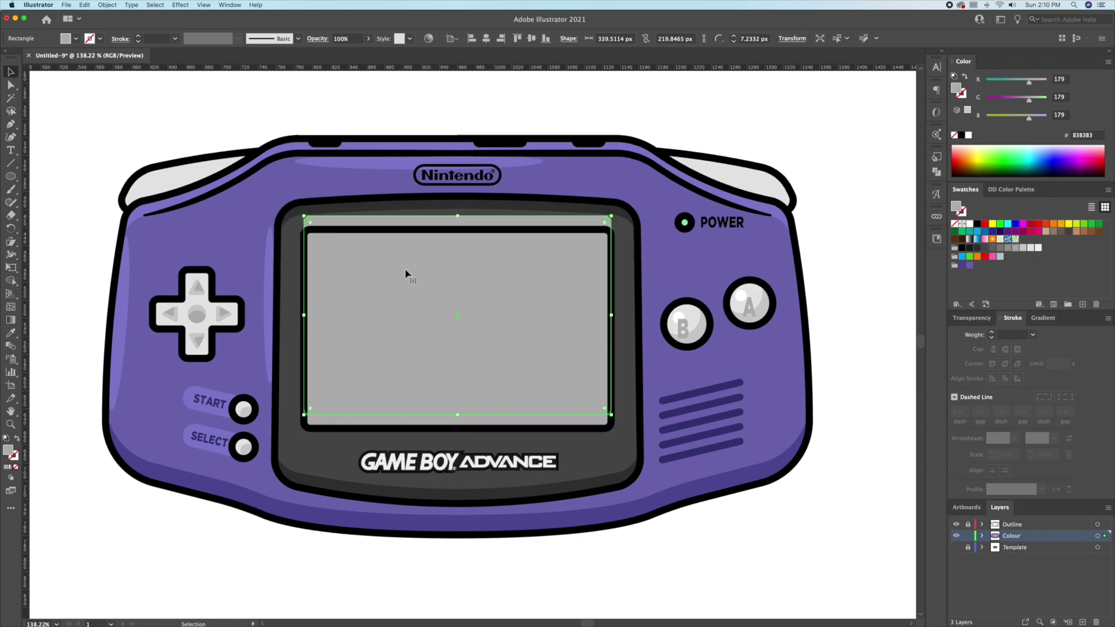
Step: Subtract the raised screen copy with Shape Builder to leave a strip along the screen's lower edge, and recolour it a darker grey
left_click(541, 424, "shift")
key("shift+m")
left_click_drag(537, 374, 558, 223, "alt")
left_click(597, 421)
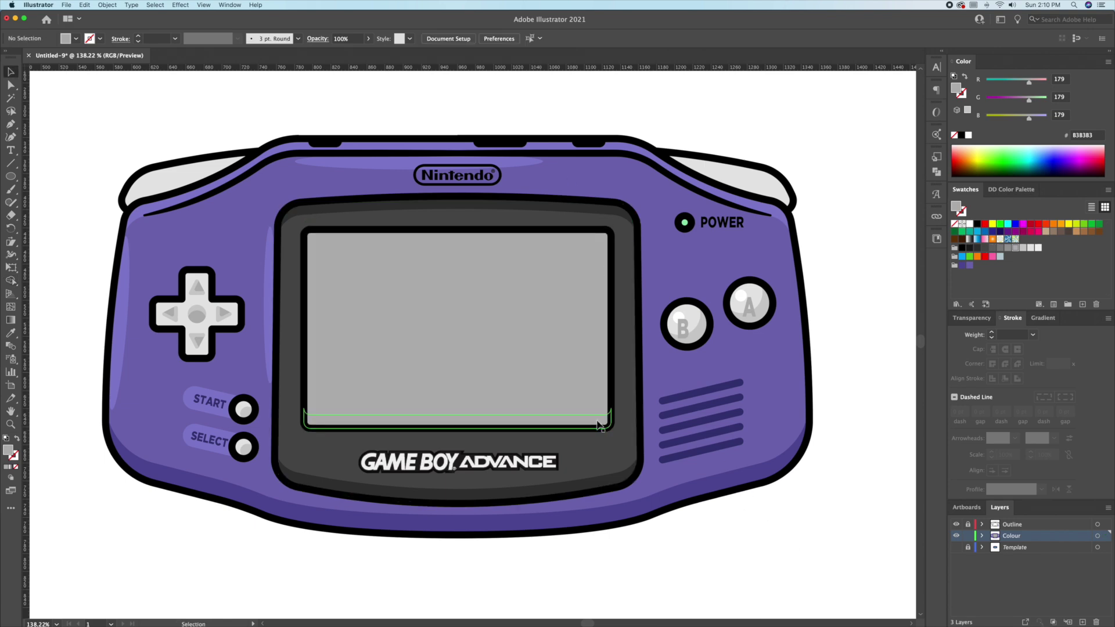
left_click(1023, 248)
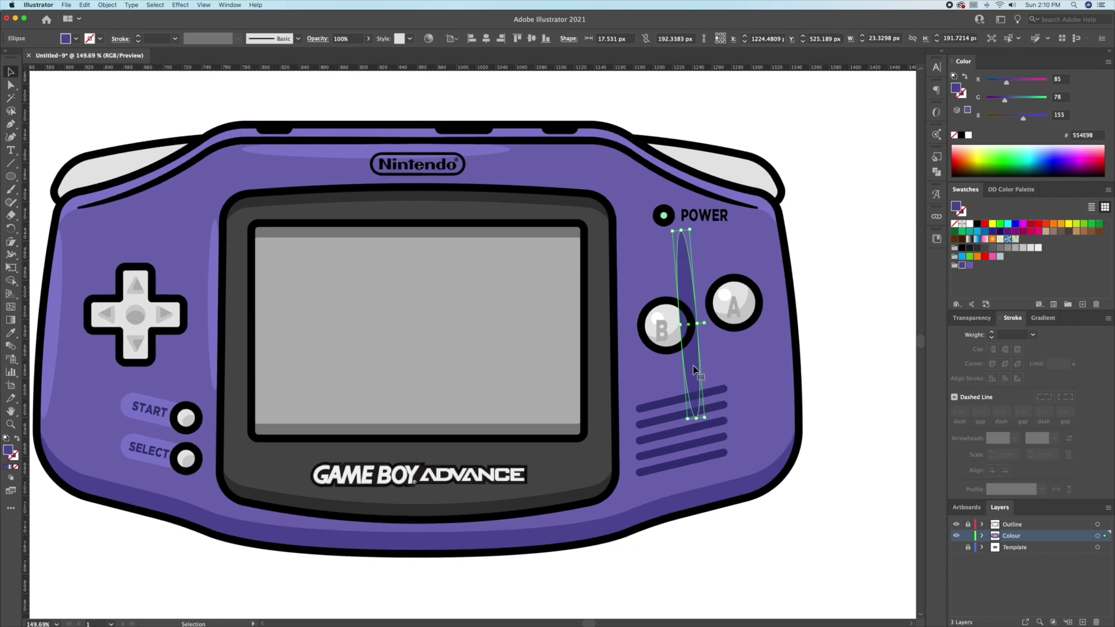
Step: Move the tilted dark purple ellipse about 88 px horizontally onto the console's right edge as a shadow
left_click_drag(703, 367, 790, 366)
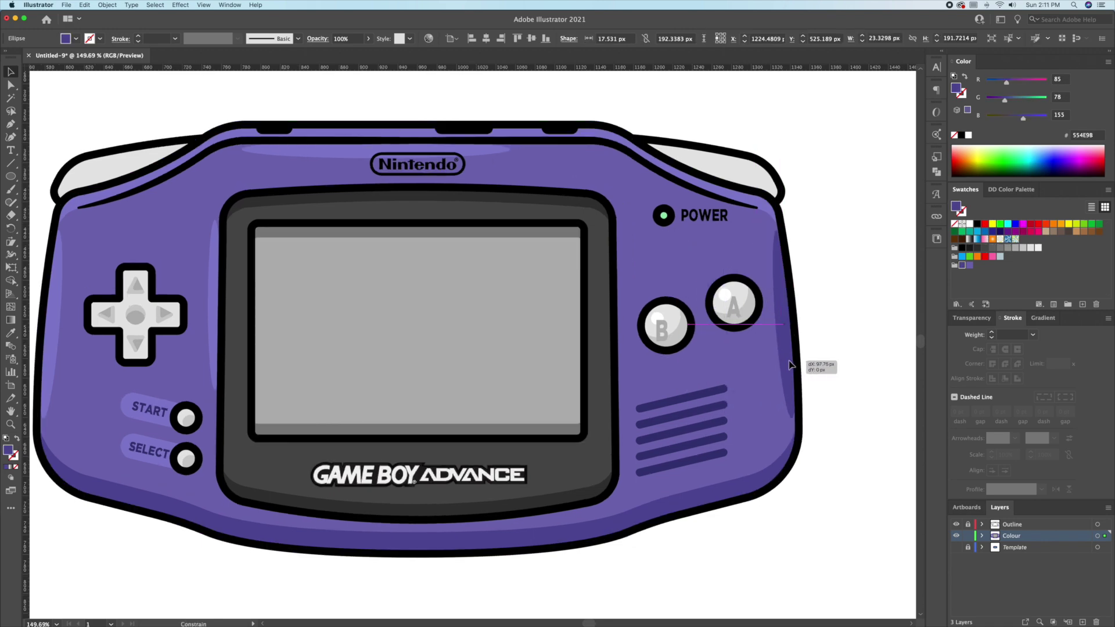
left_click(842, 372)
scroll(840, 360, "down", 2)
Step: Draw a white vertical rectangle about 263 px tall over the screen, add a parallel copy about 19 px wide beside it, and group both
key("m")
left_click_drag(413, 225, 453, 444)
key("v")
left_click_drag(446, 378, 485, 335)
left_click_drag(475, 362, 467, 362)
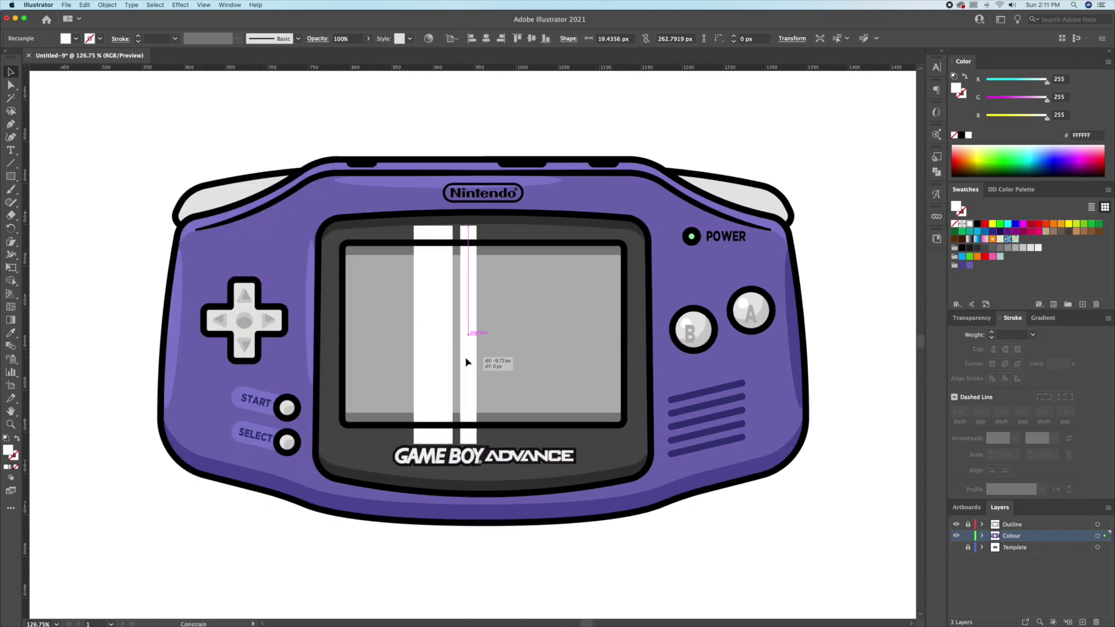
key("super+g")
Step: Slant the grouped white stripes diagonally across the screen and position them near its centre
left_click_drag(438, 194, 559, 213)
key("v")
left_click_drag(495, 276, 526, 277)
Step: Trim off the ends of the white stripes that extend beyond the screen rectangle with Shape Builder
left_click(403, 278, "shift")
key("shift+m")
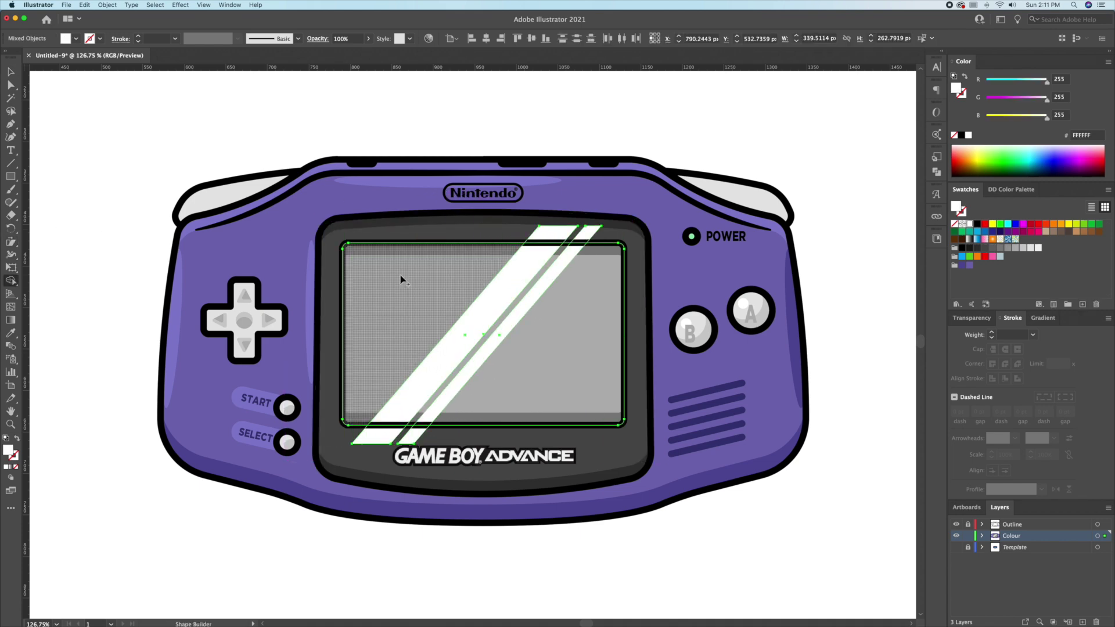
left_click_drag(530, 227, 599, 233)
left_click_drag(428, 436, 354, 437)
key("v")
left_click(274, 526)
Step: Lower the opacity of the white glare stripes so the grey screen shows through them
left_click(476, 371)
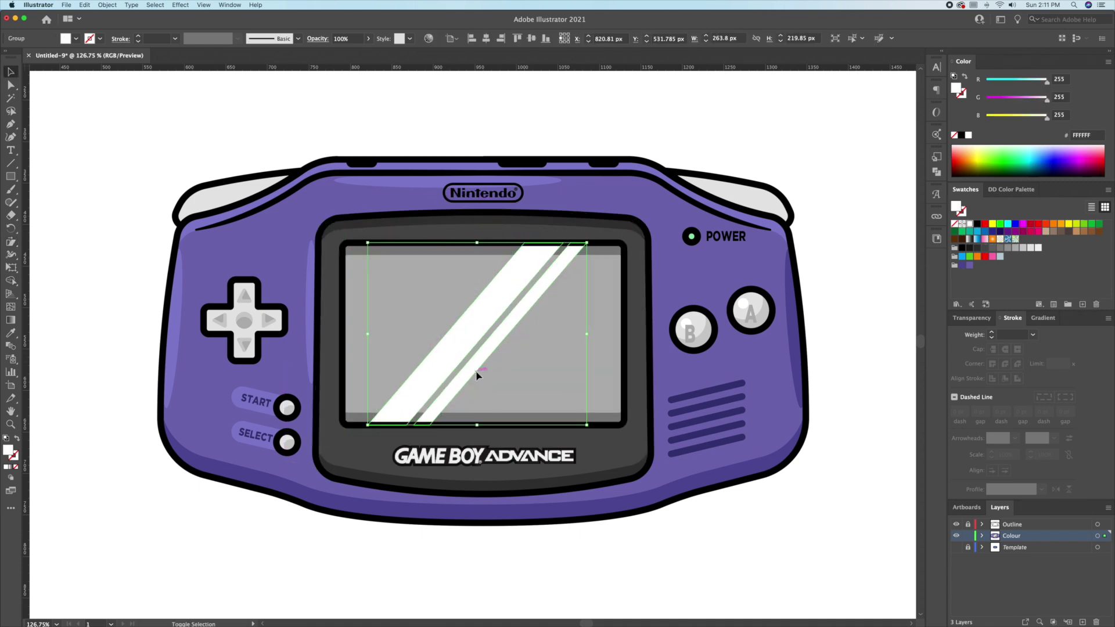
left_click(969, 320)
left_click(1018, 335)
key("shift+Down")
key("shift+Down")
key("shift+Down")
key("shift+Down")
key("shift+Down")
key("shift+Down")
key("shift+Down")
key("shift+Down")
key("shift+Down")
key("shift+Up")
key("shift+Up")
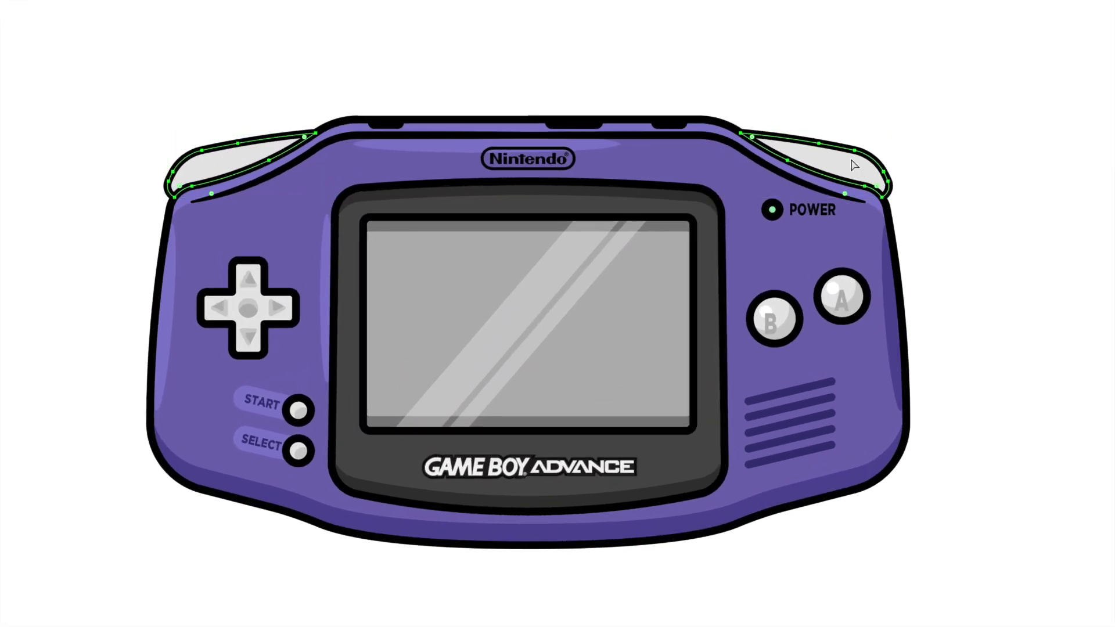
Step: Offset a copy of both shoulder button shapes downward and trim it against the originals to form shading strips
key("v")
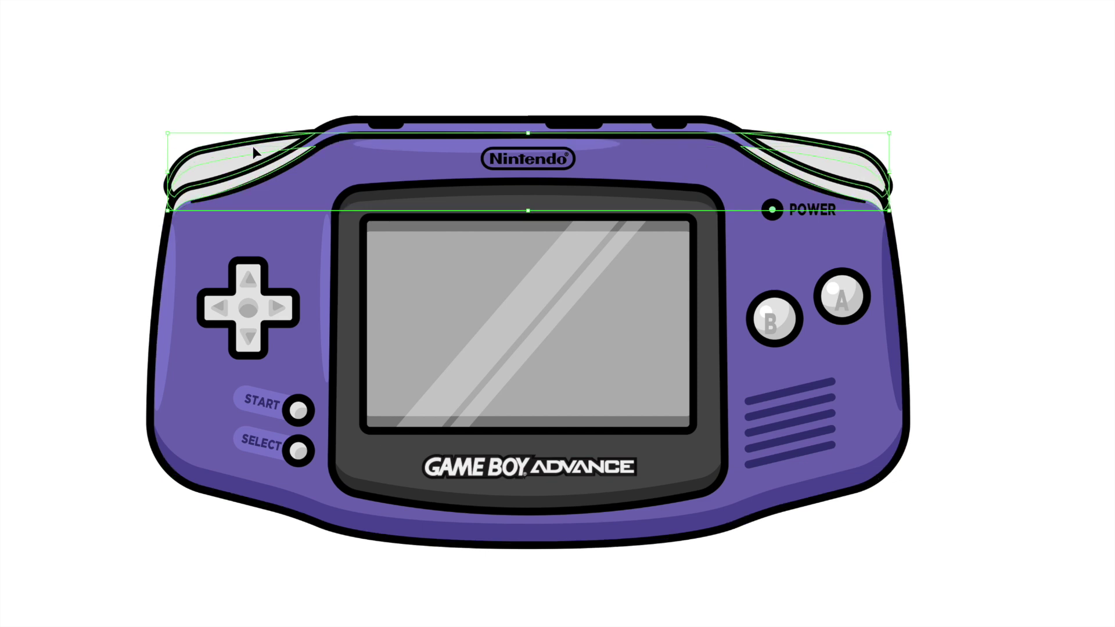
key("a")
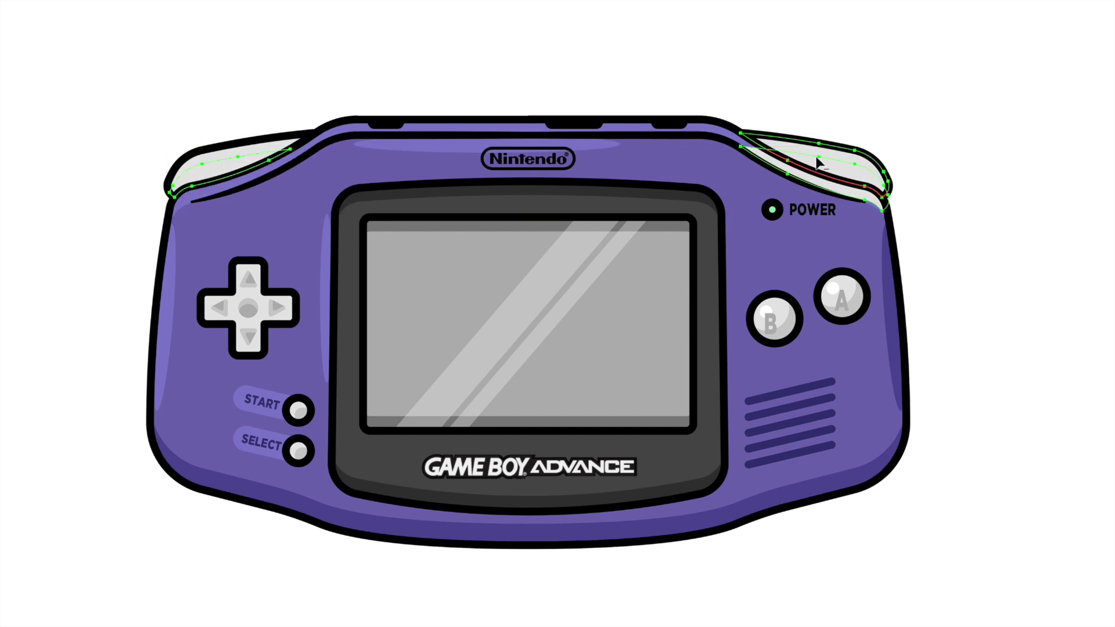